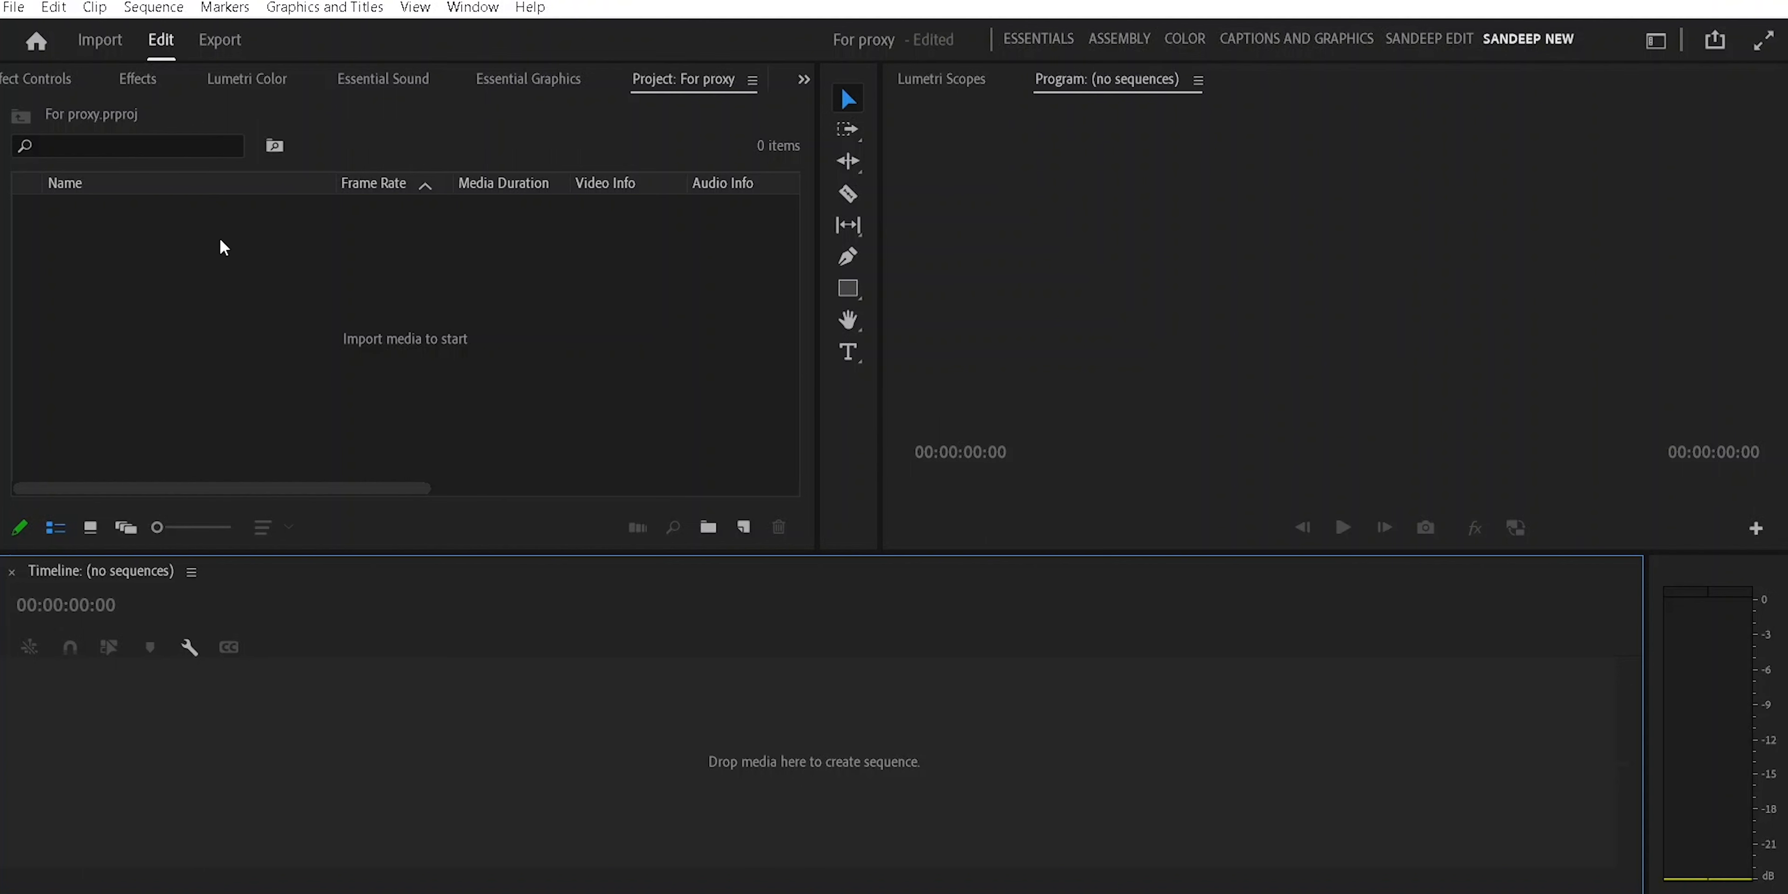
Review the project's ingest settings and the media import window, closing both without changing or importing anything
click(14, 7)
mouse_move(219, 791)
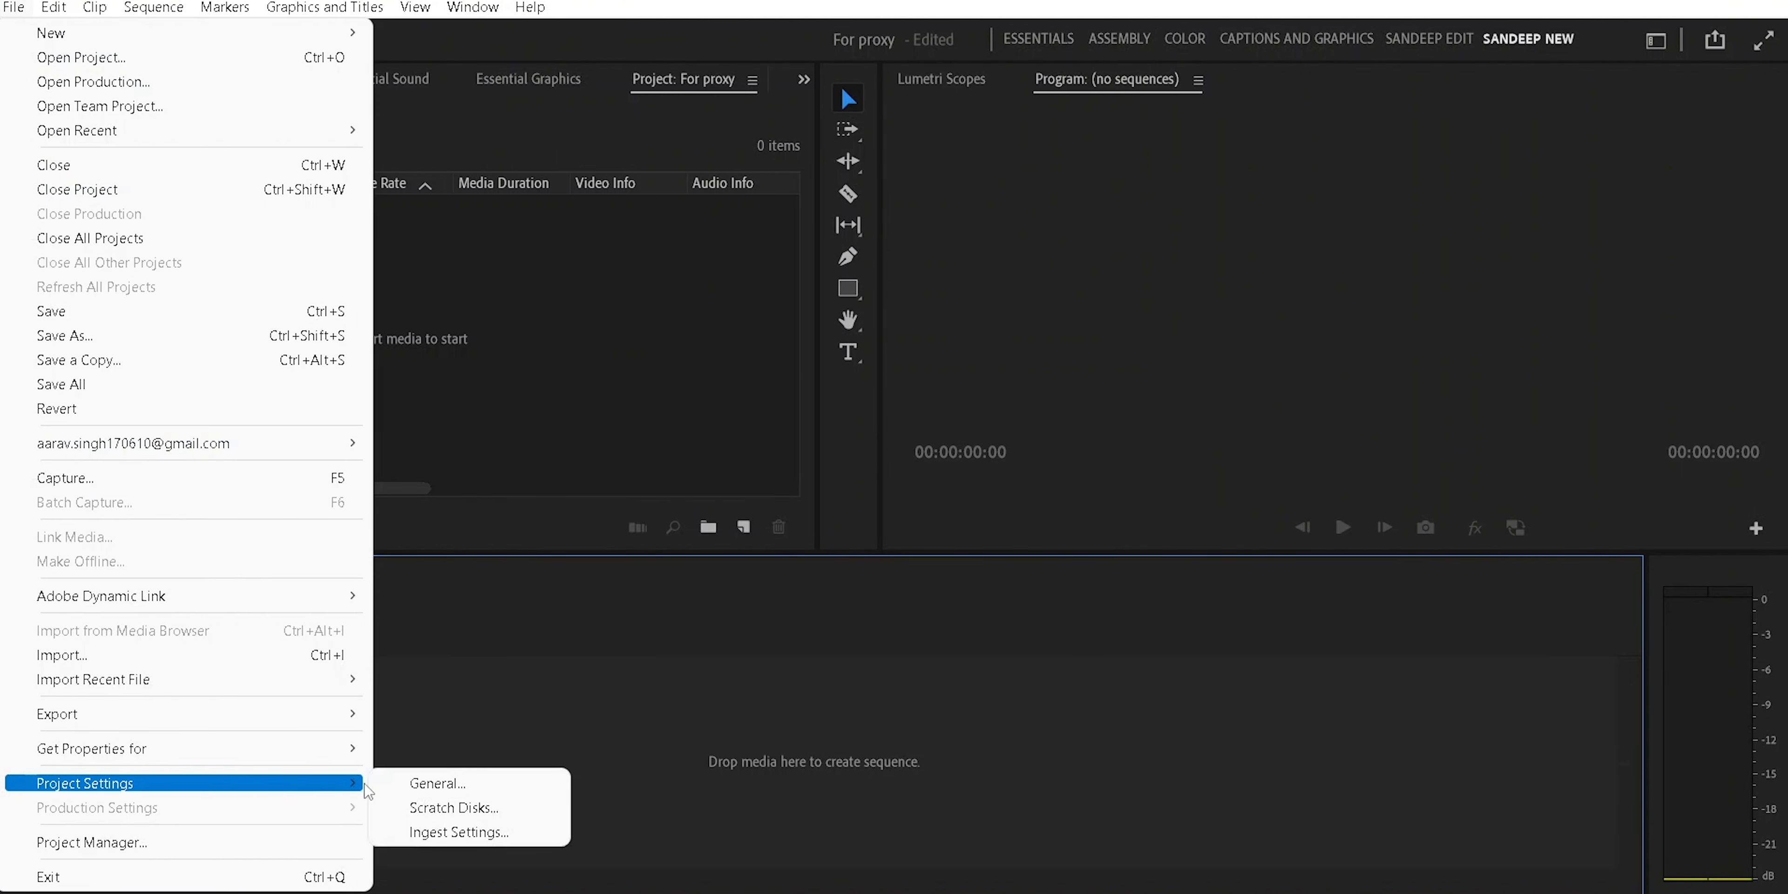
click(431, 833)
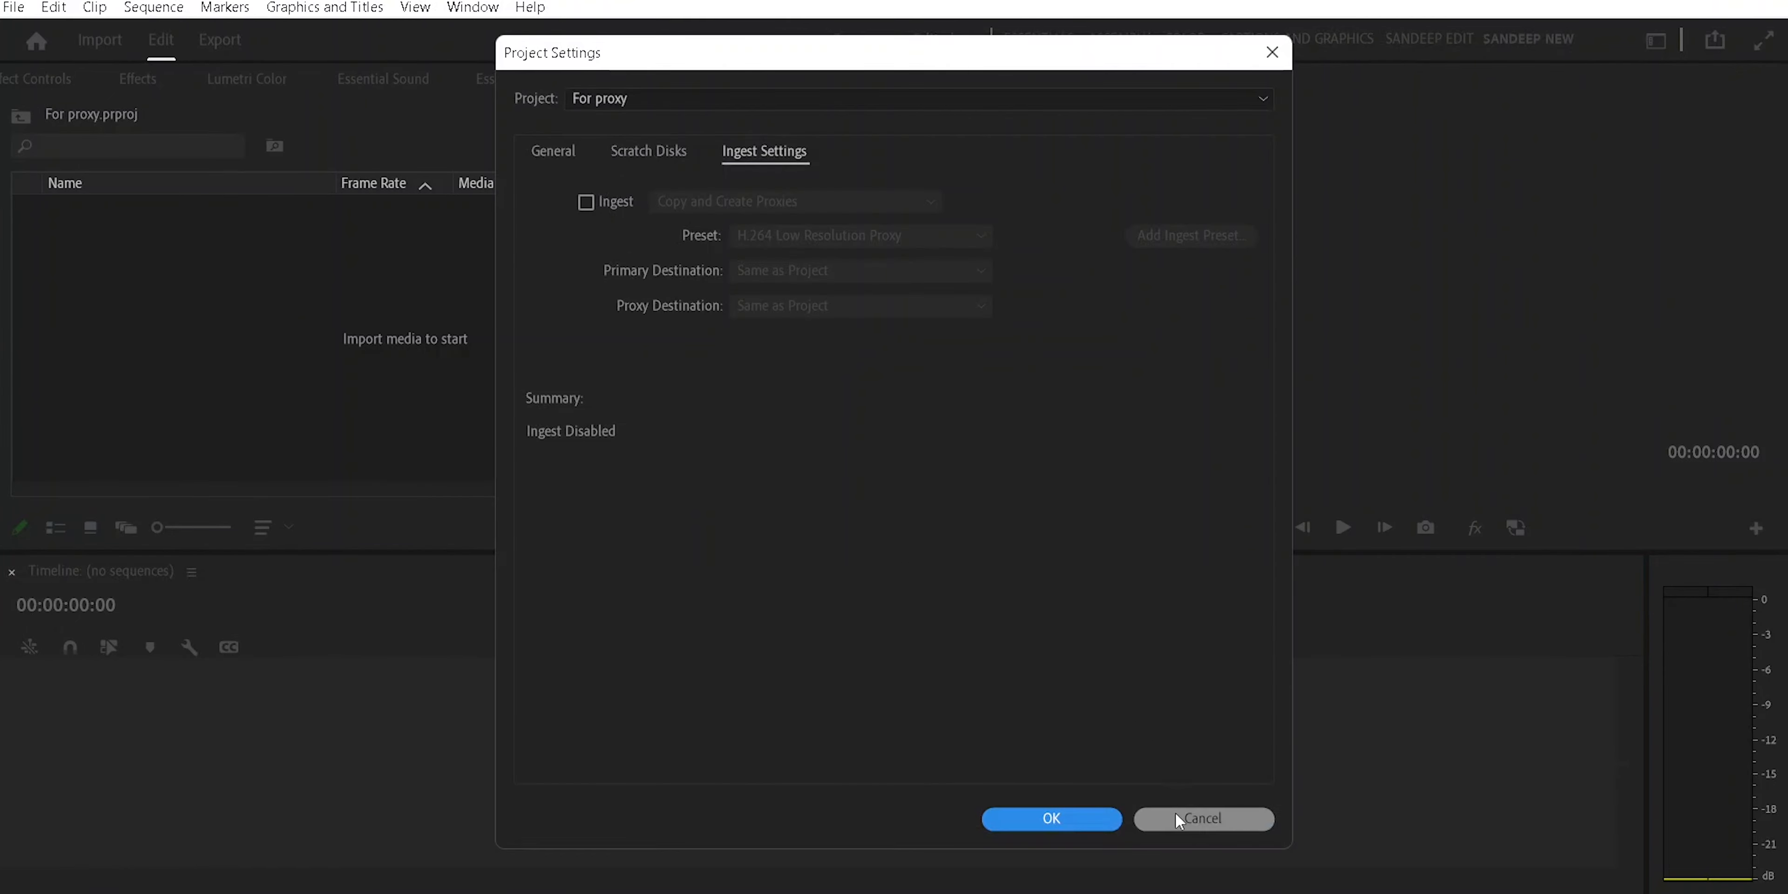
click(1203, 819)
double_click(385, 314)
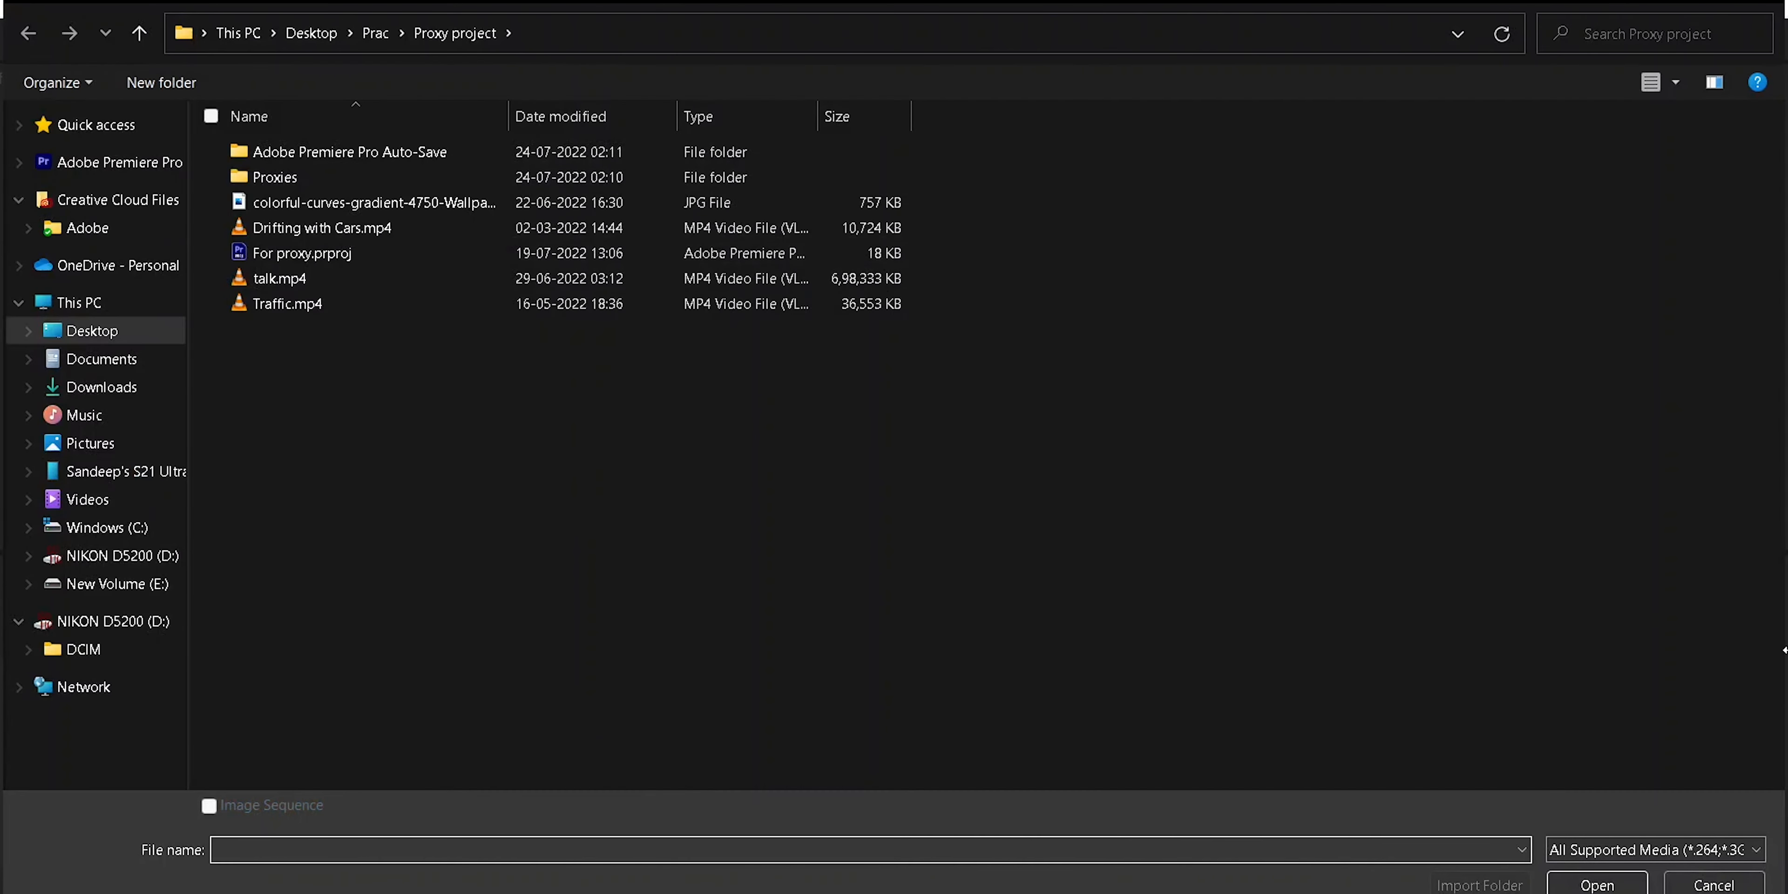
click(1711, 886)
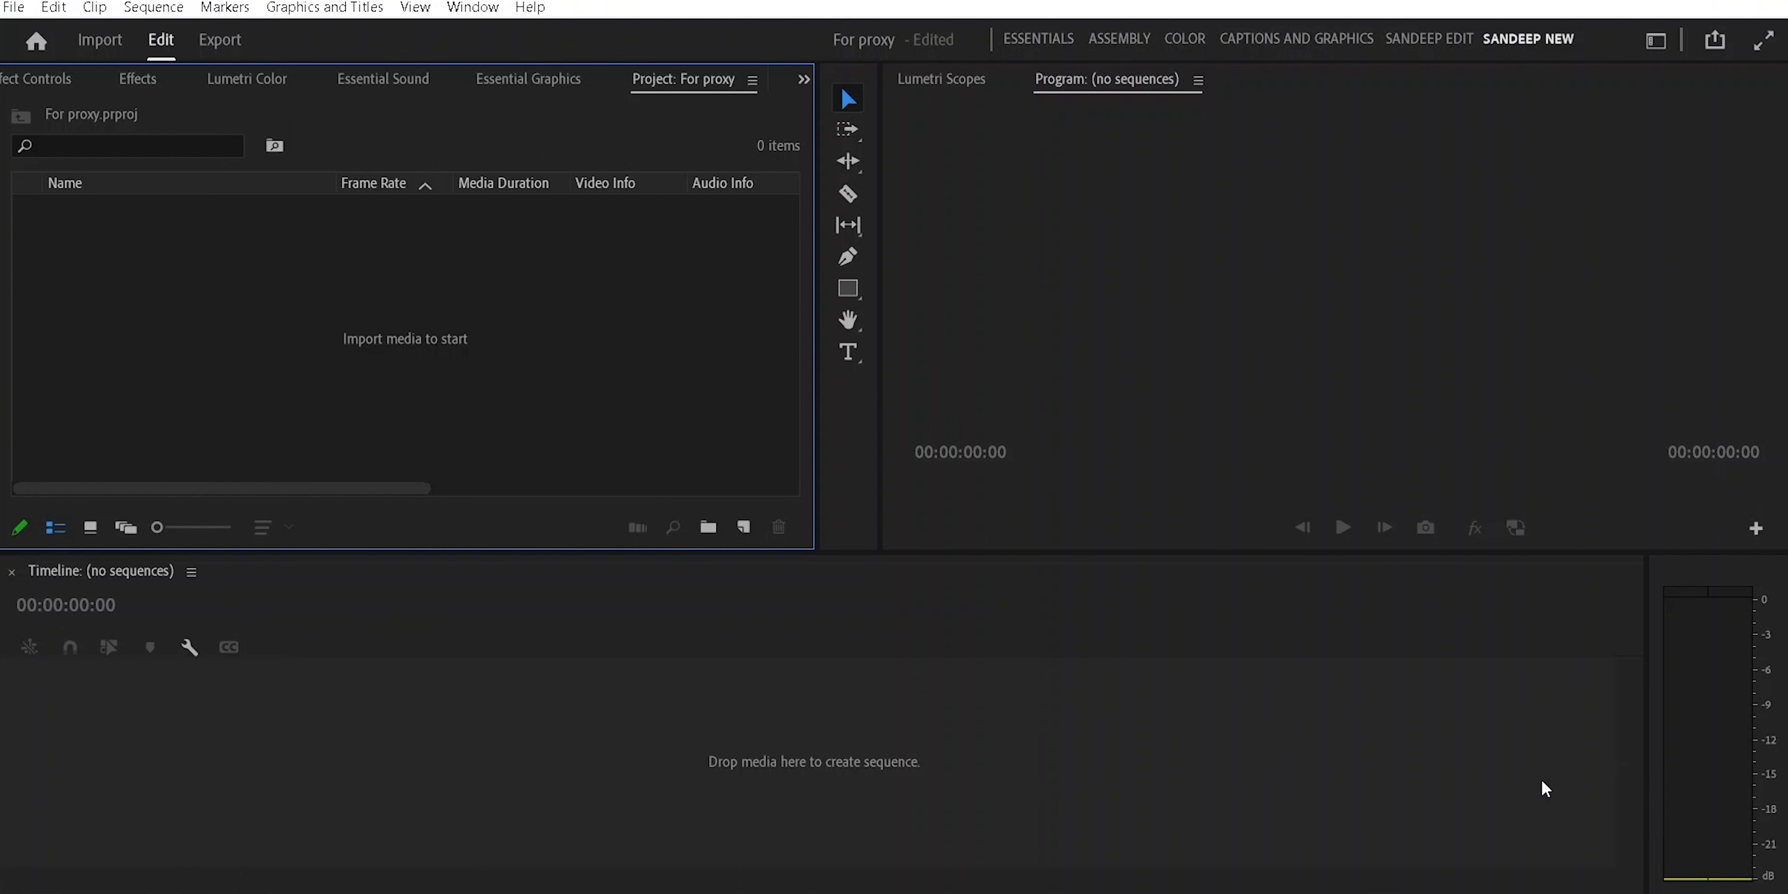
Show the Media Browser and make it slightly taller
click(469, 8)
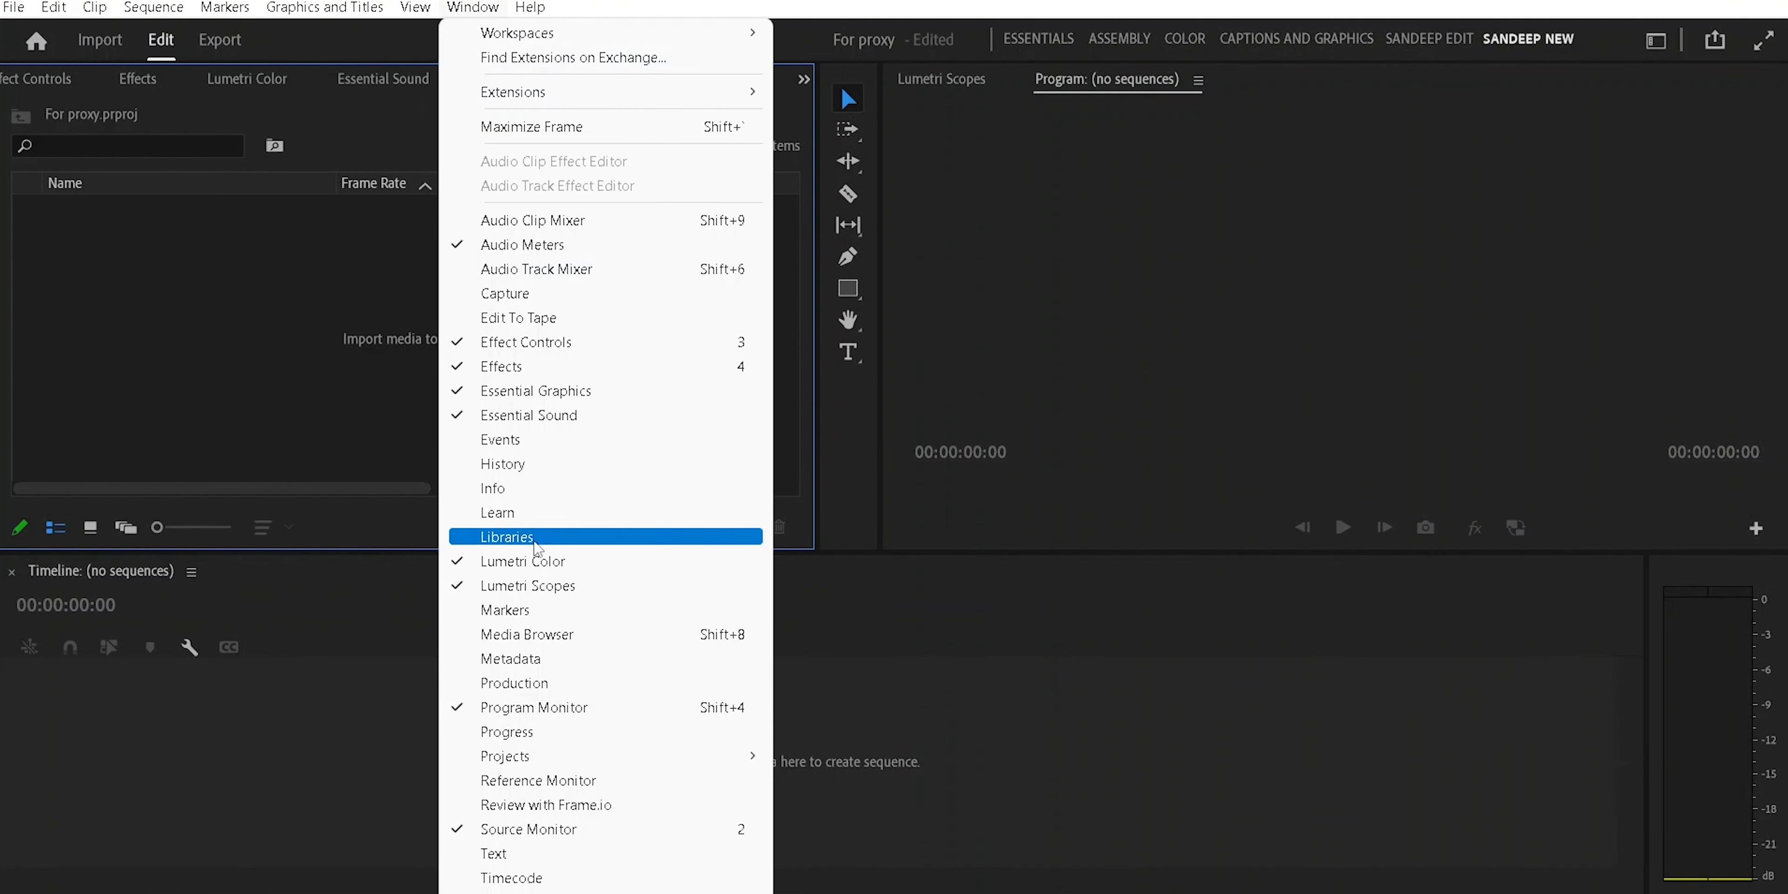
click(581, 634)
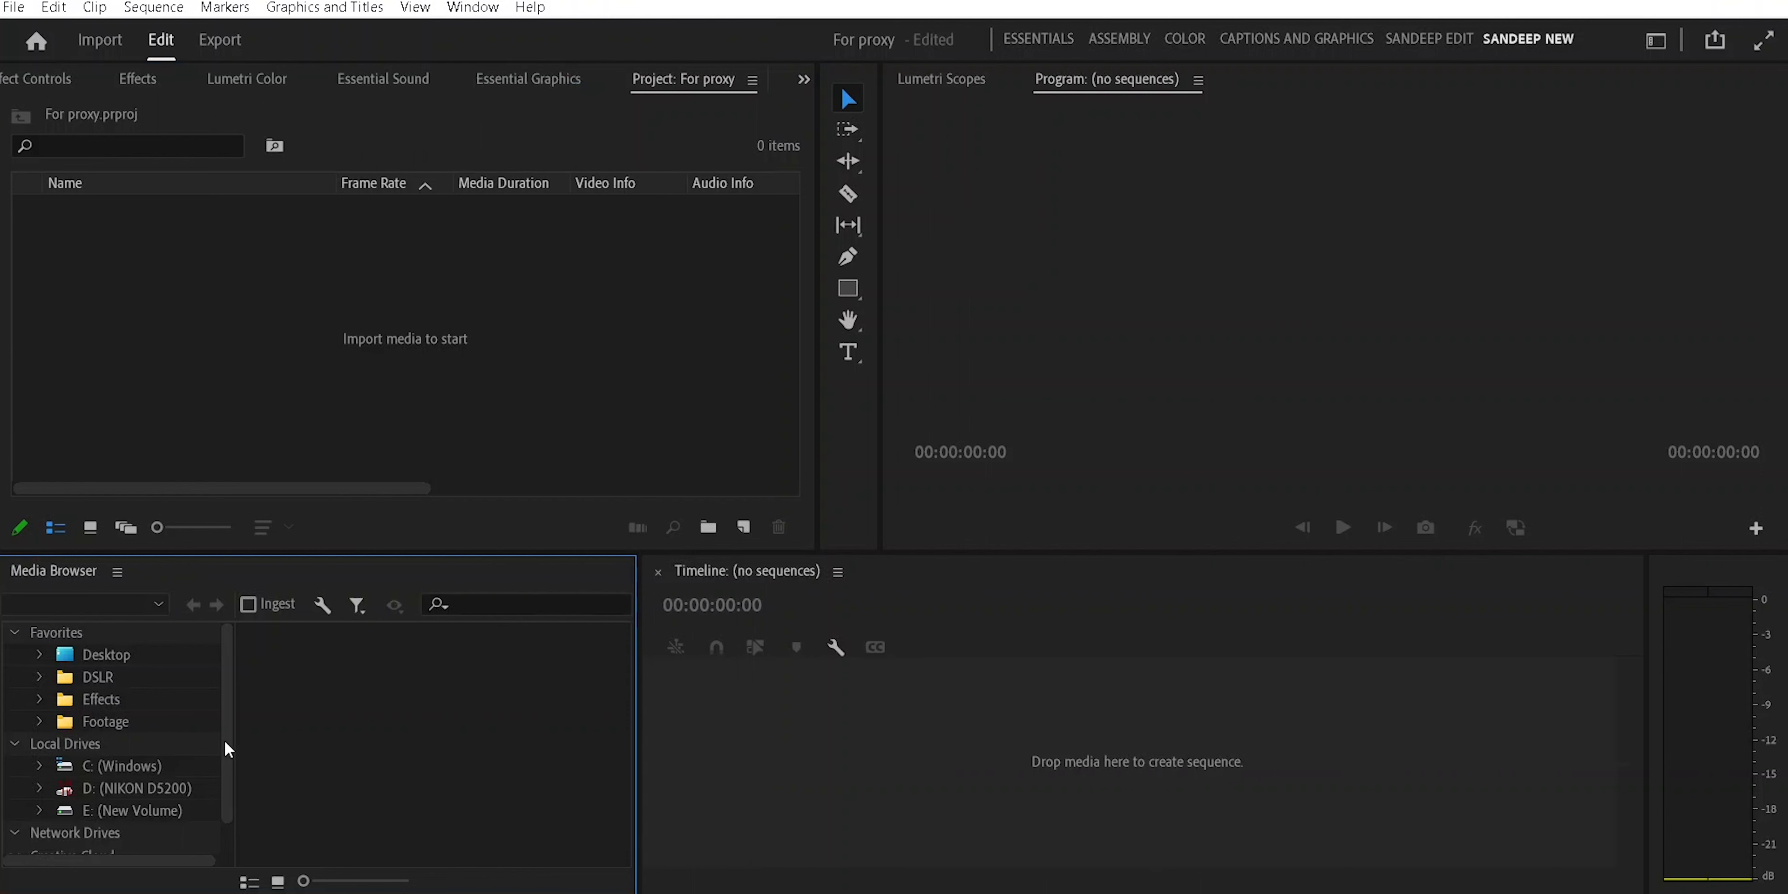
drag(478, 553, 479, 517)
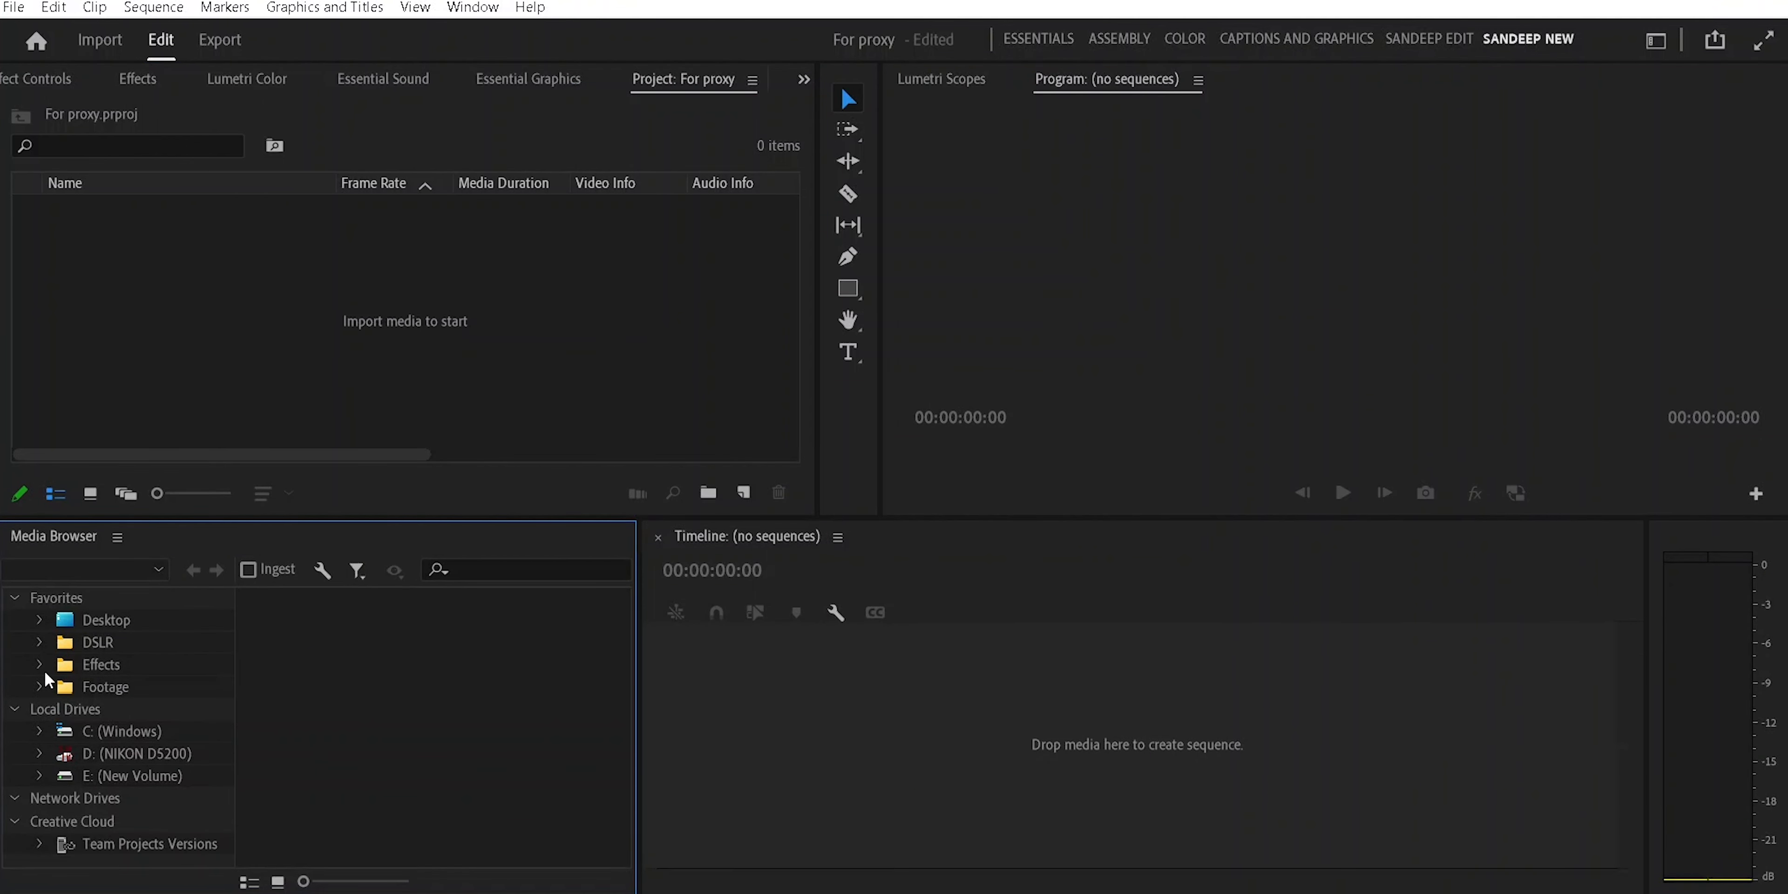
Import the clip A001_C064_09224Y_001.mp4 from the Footage favorite as a trial, and delete it from the project
click(37, 683)
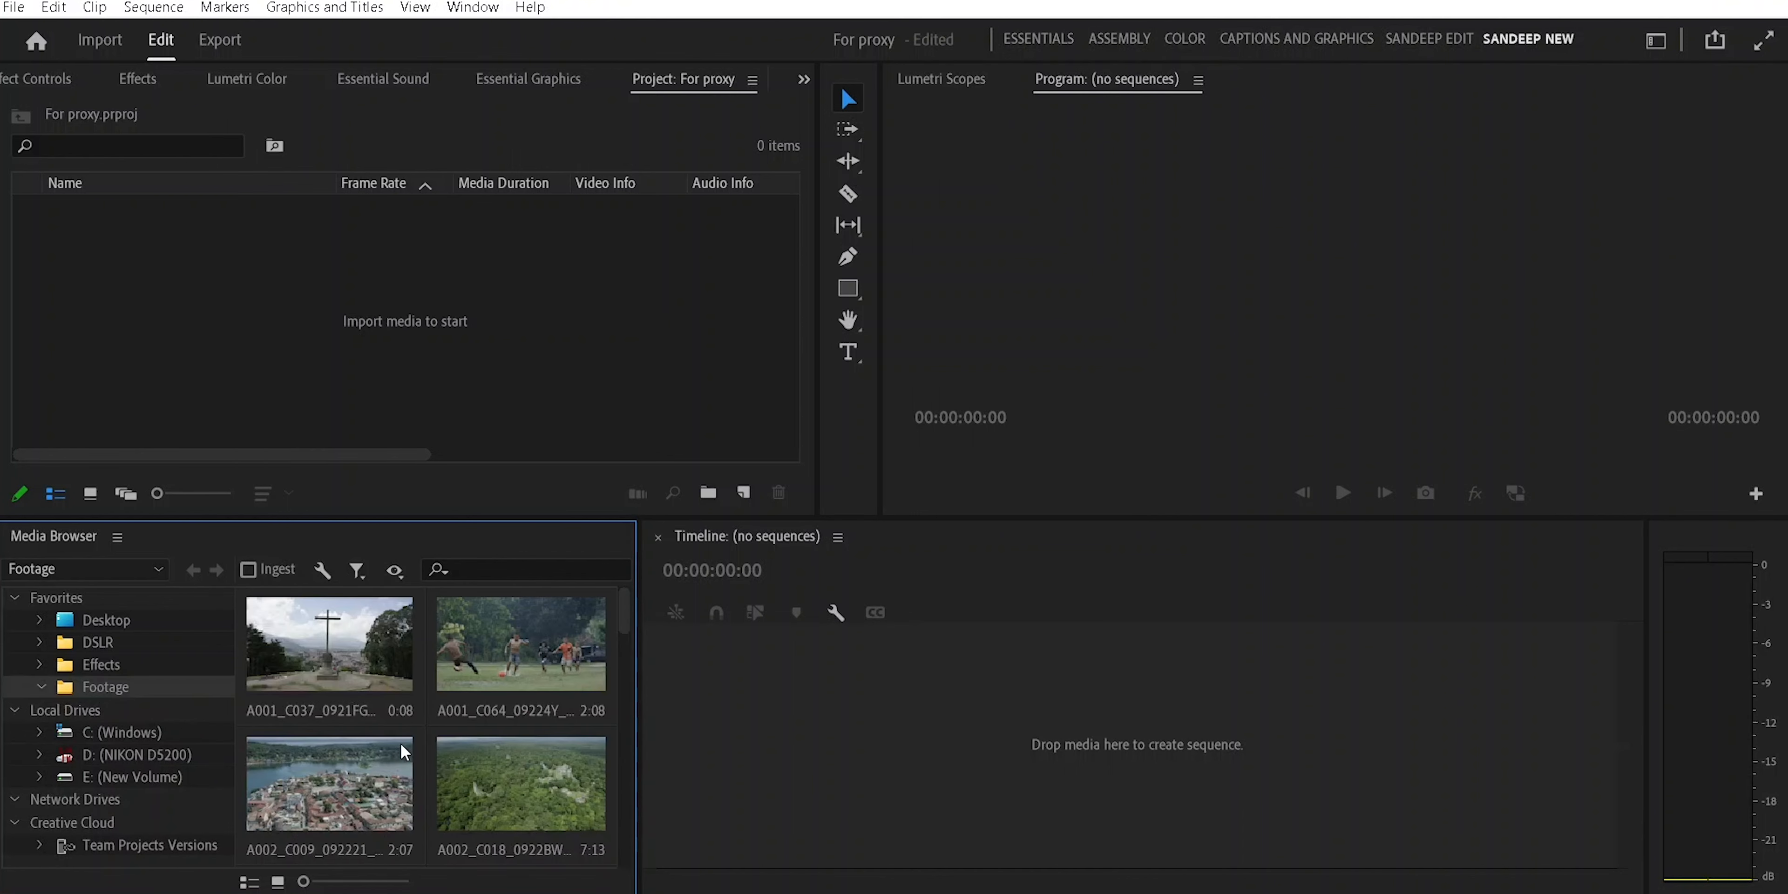
right_click(503, 664)
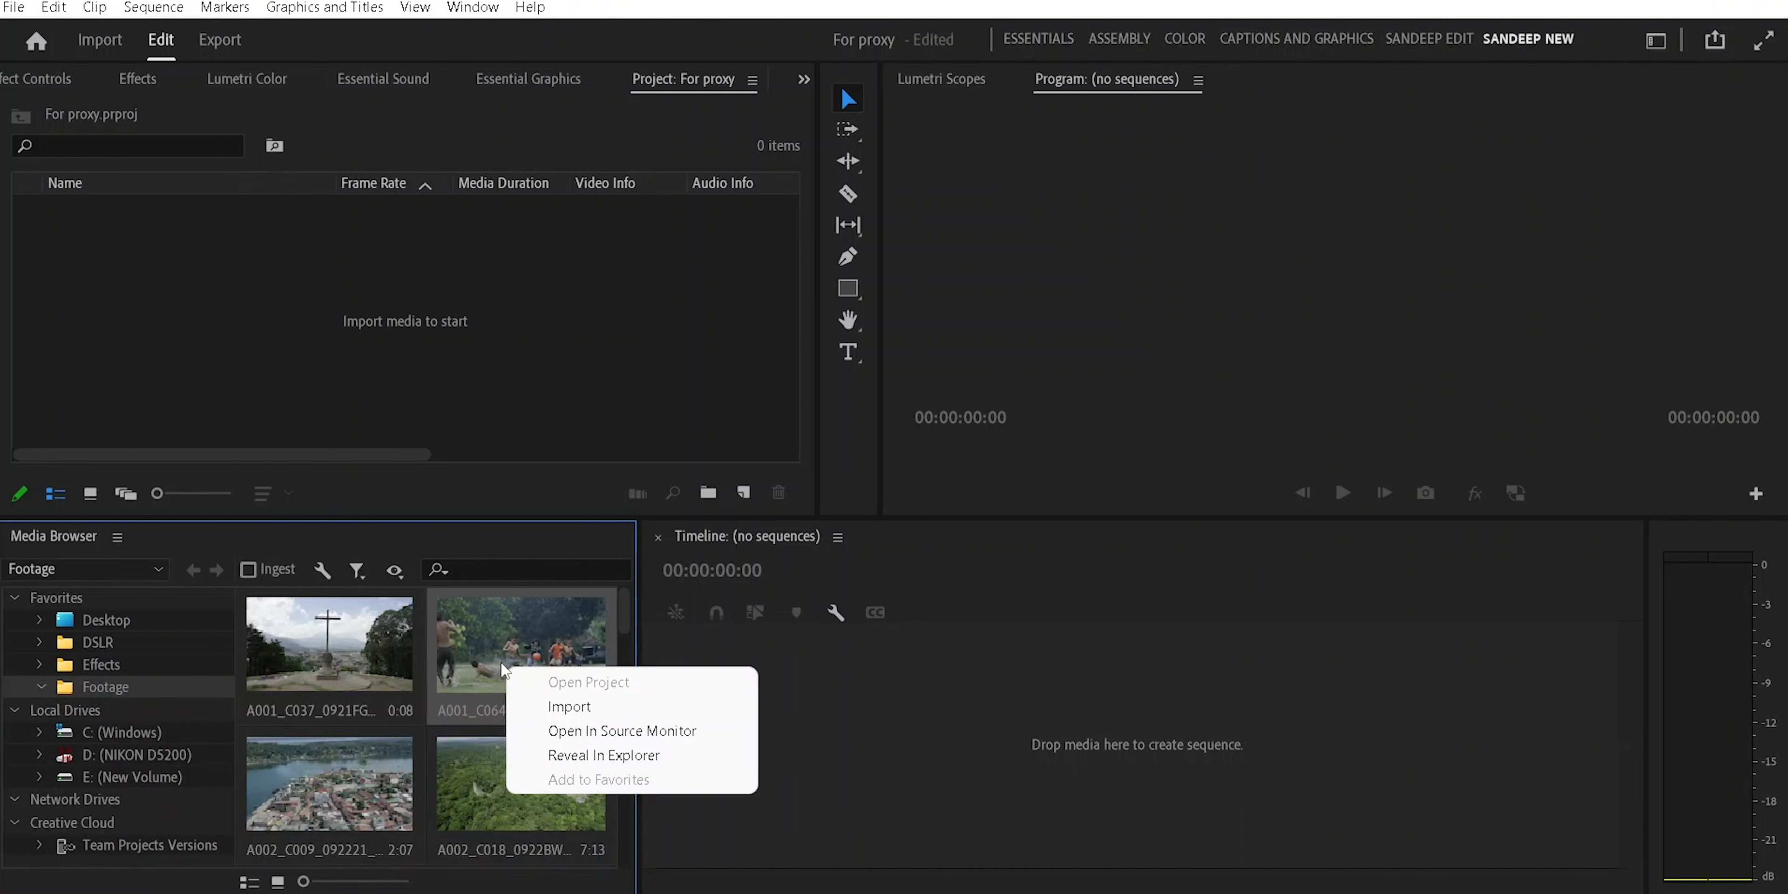
click(560, 707)
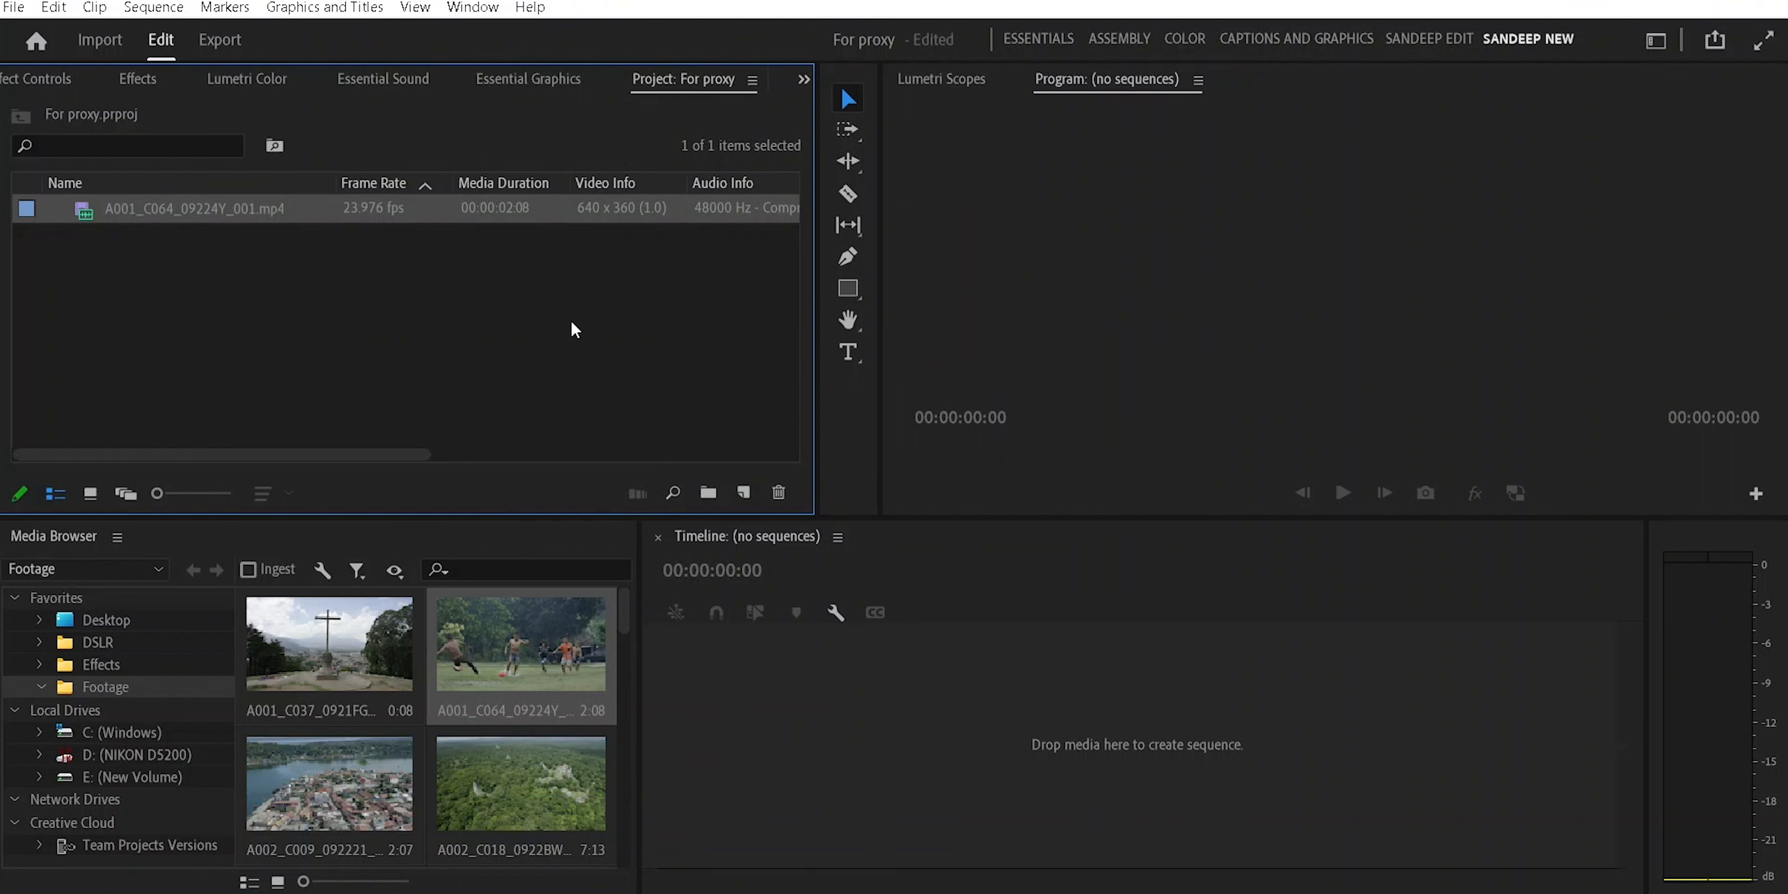
key(Delete)
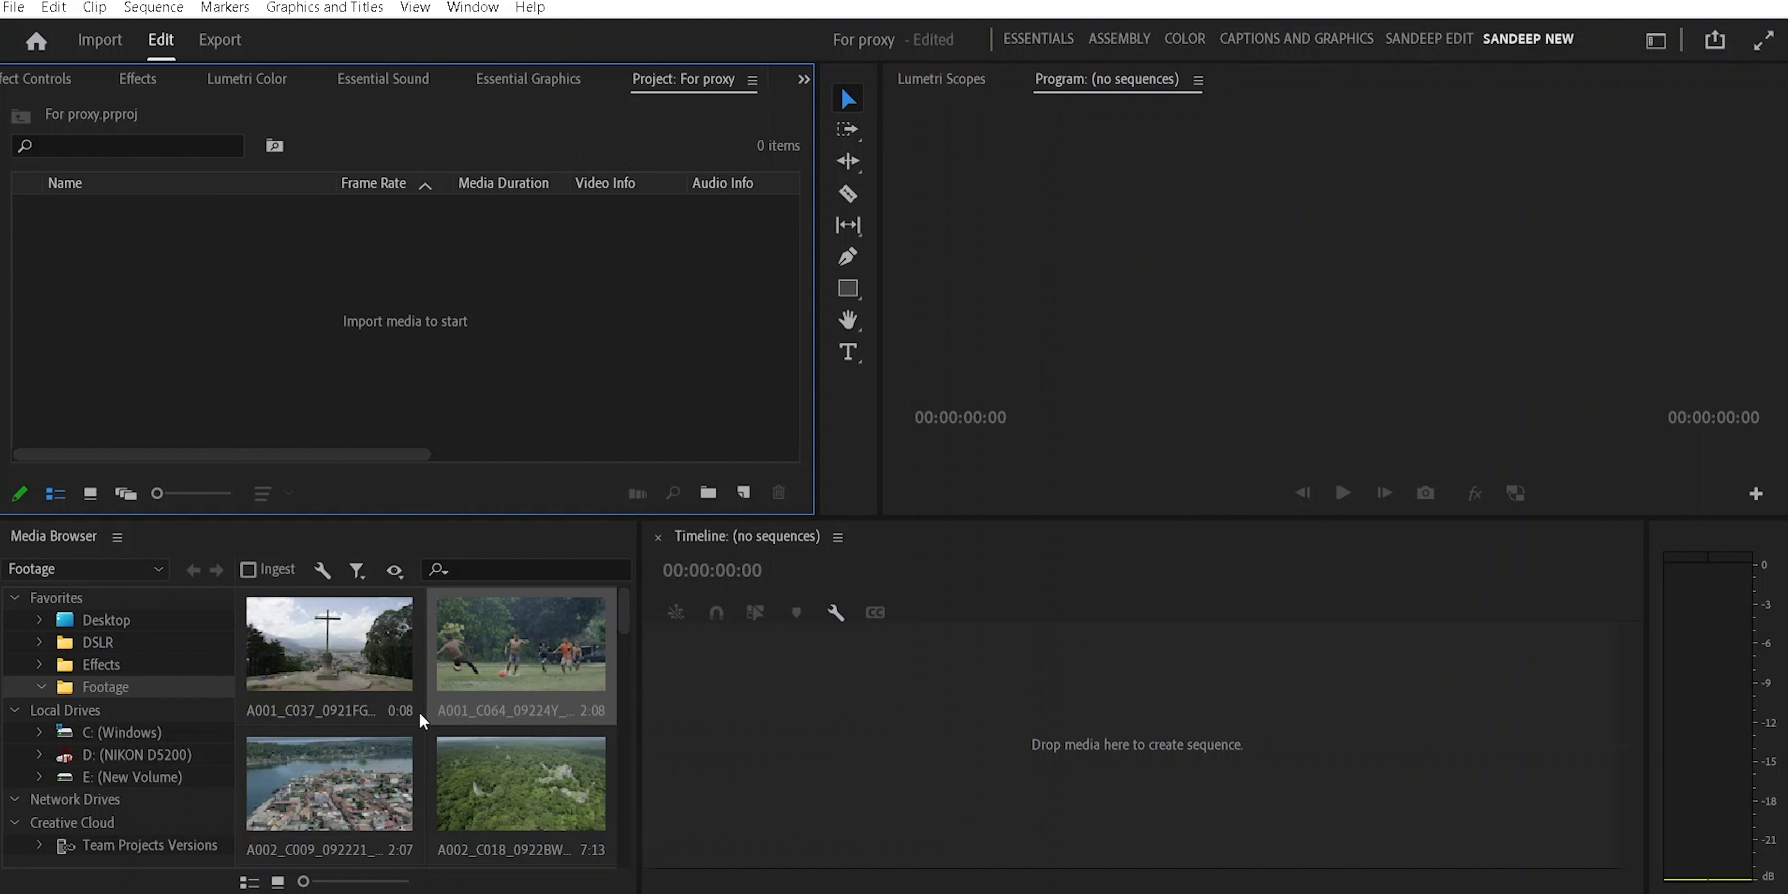
Examine the Footage clips, the folders on the E: drive and the options offered for the Adobe Illustrator course folder
scroll(419, 733, down, 3)
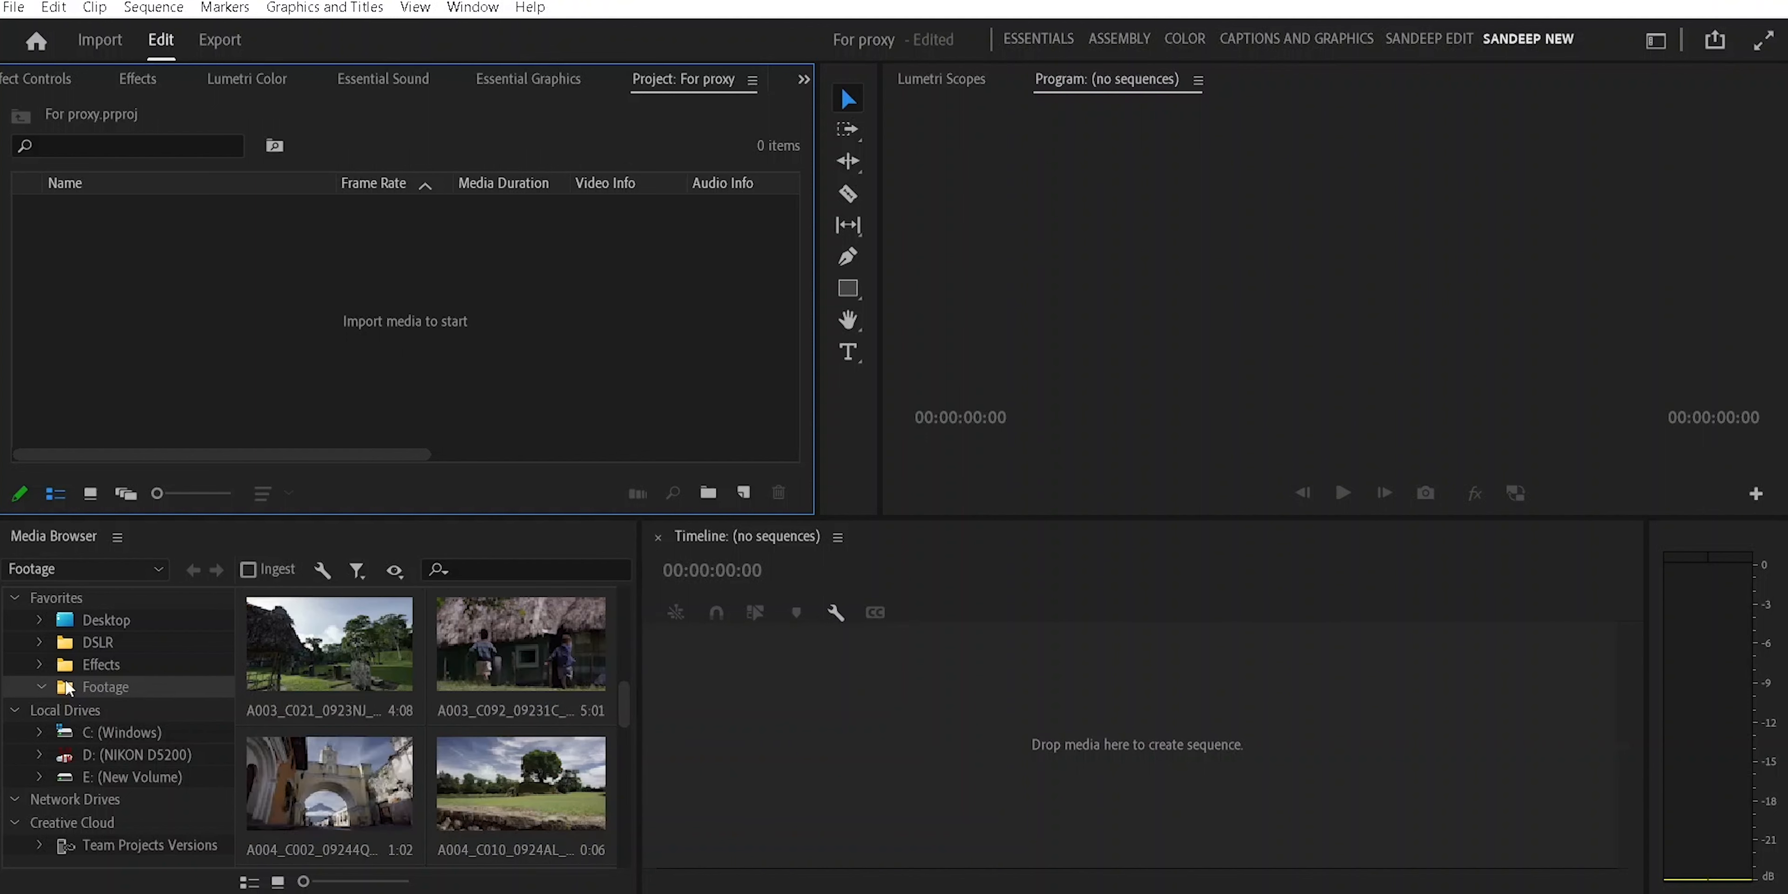
click(13, 597)
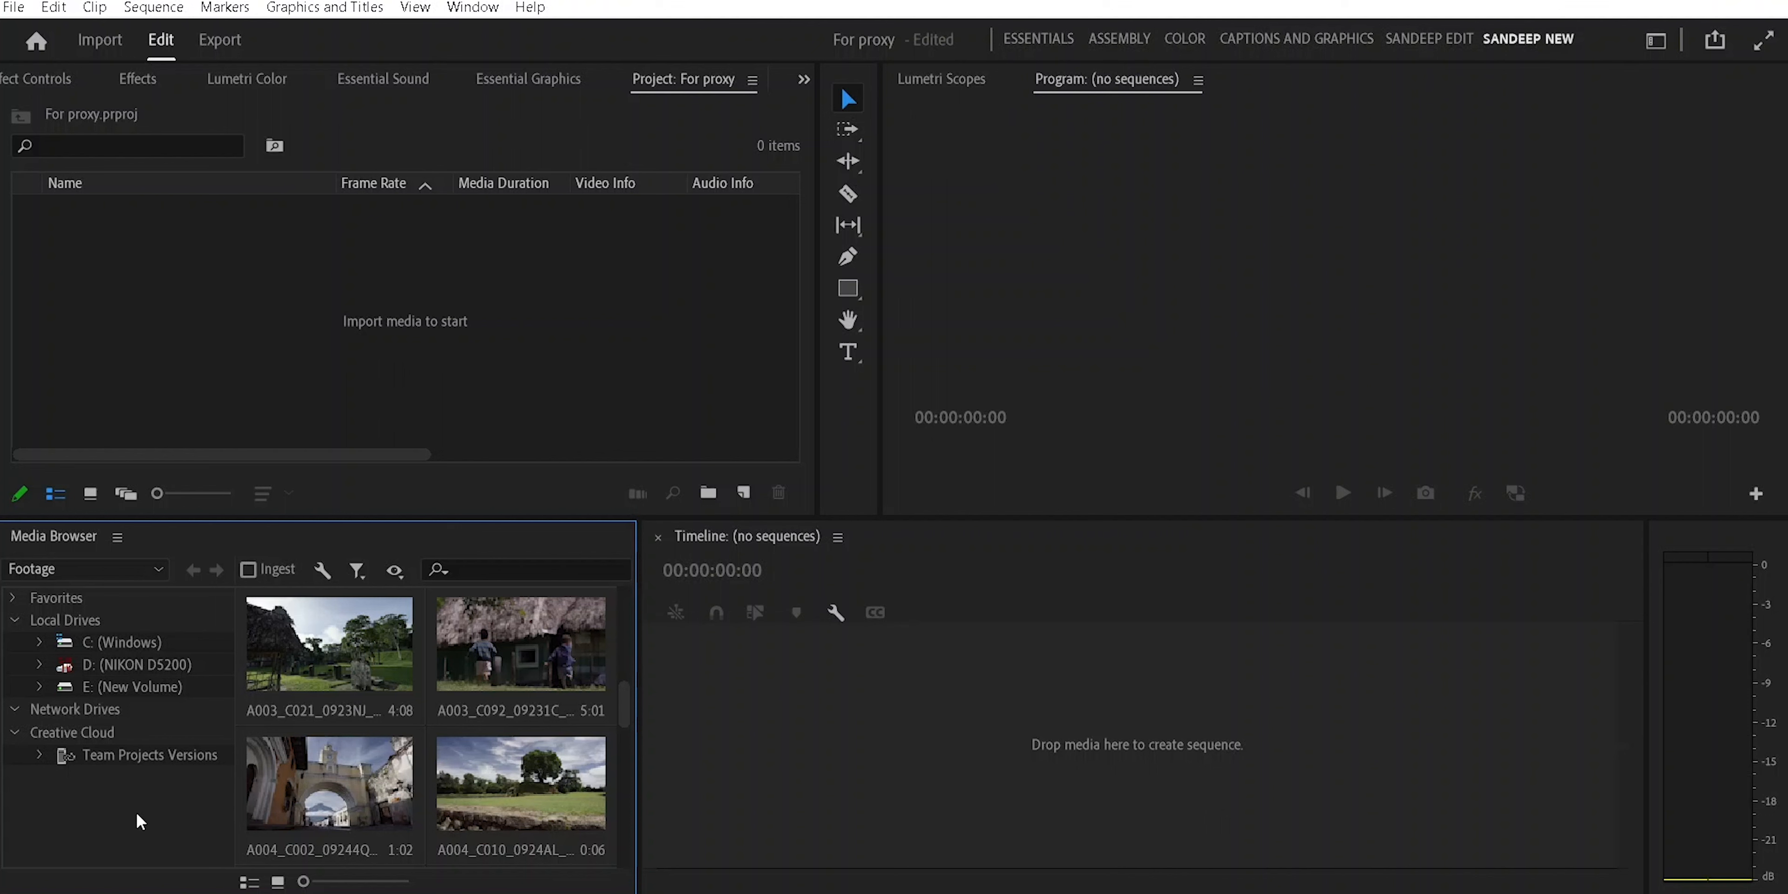
click(40, 686)
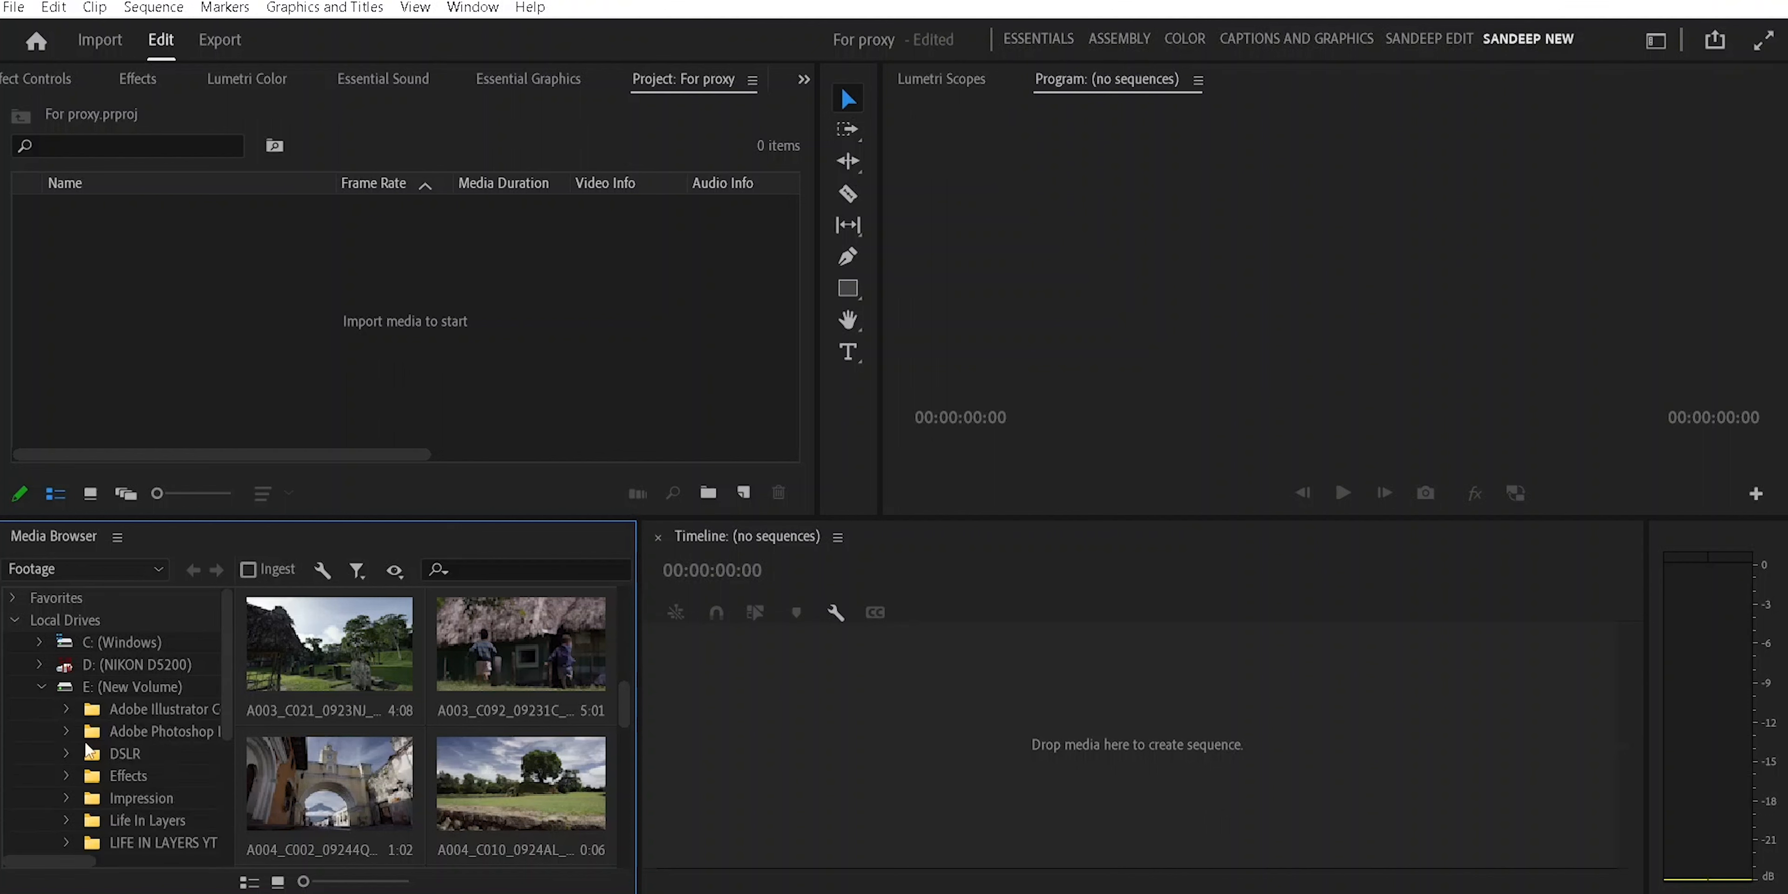
click(146, 710)
right_click(148, 710)
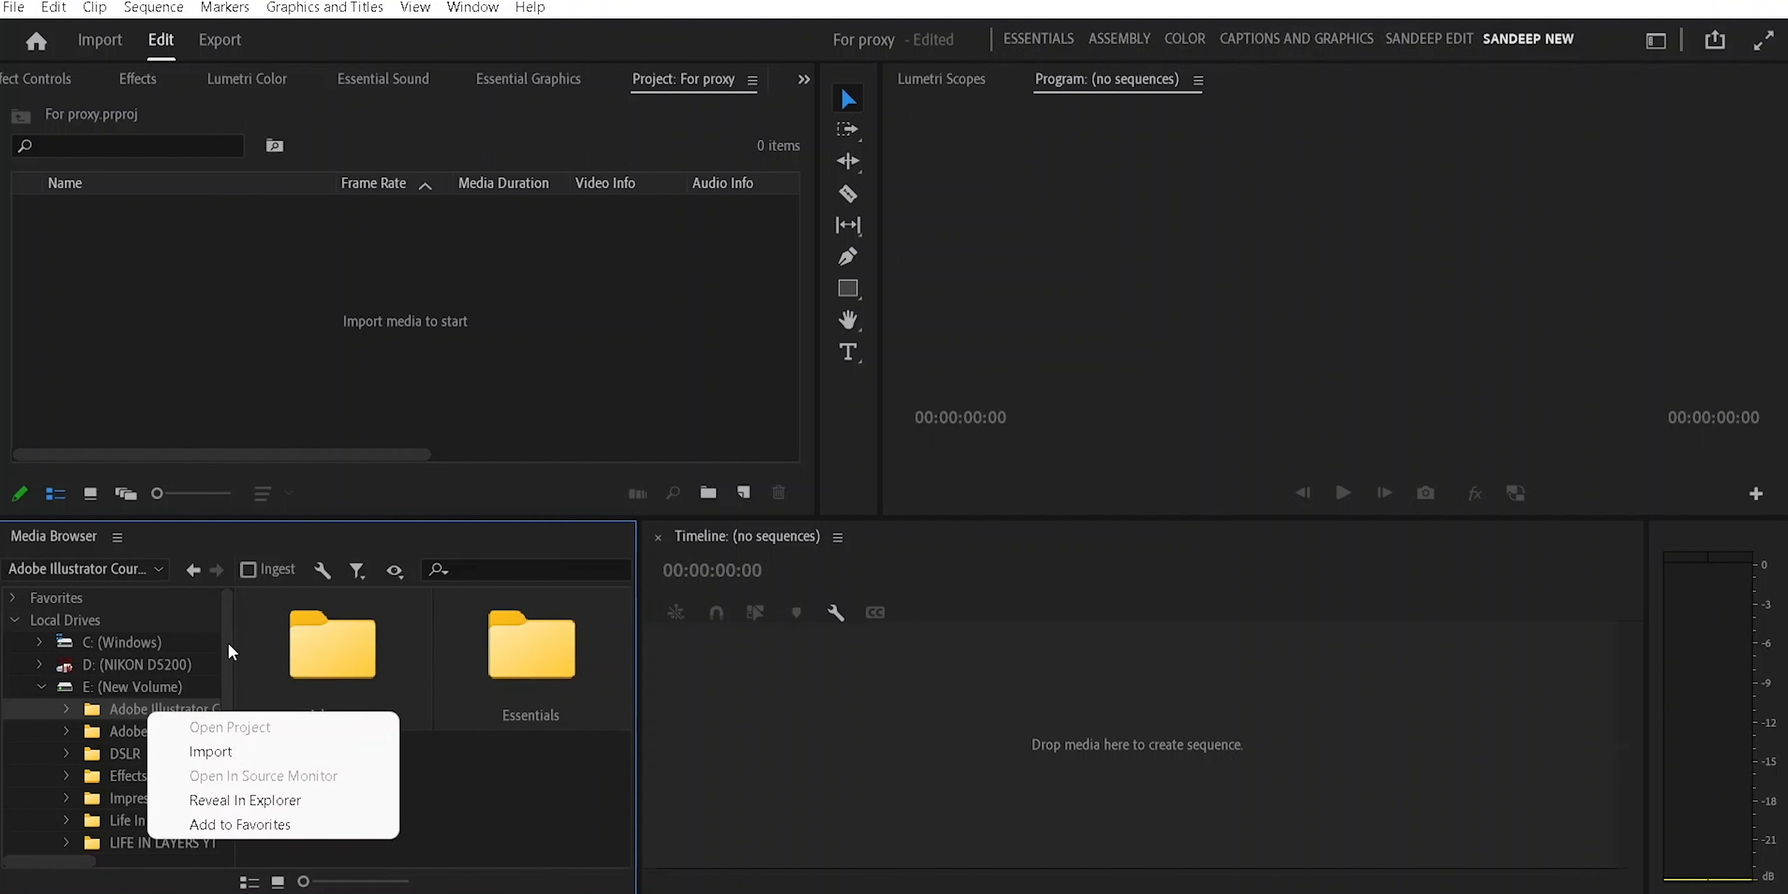
click(227, 611)
click(13, 598)
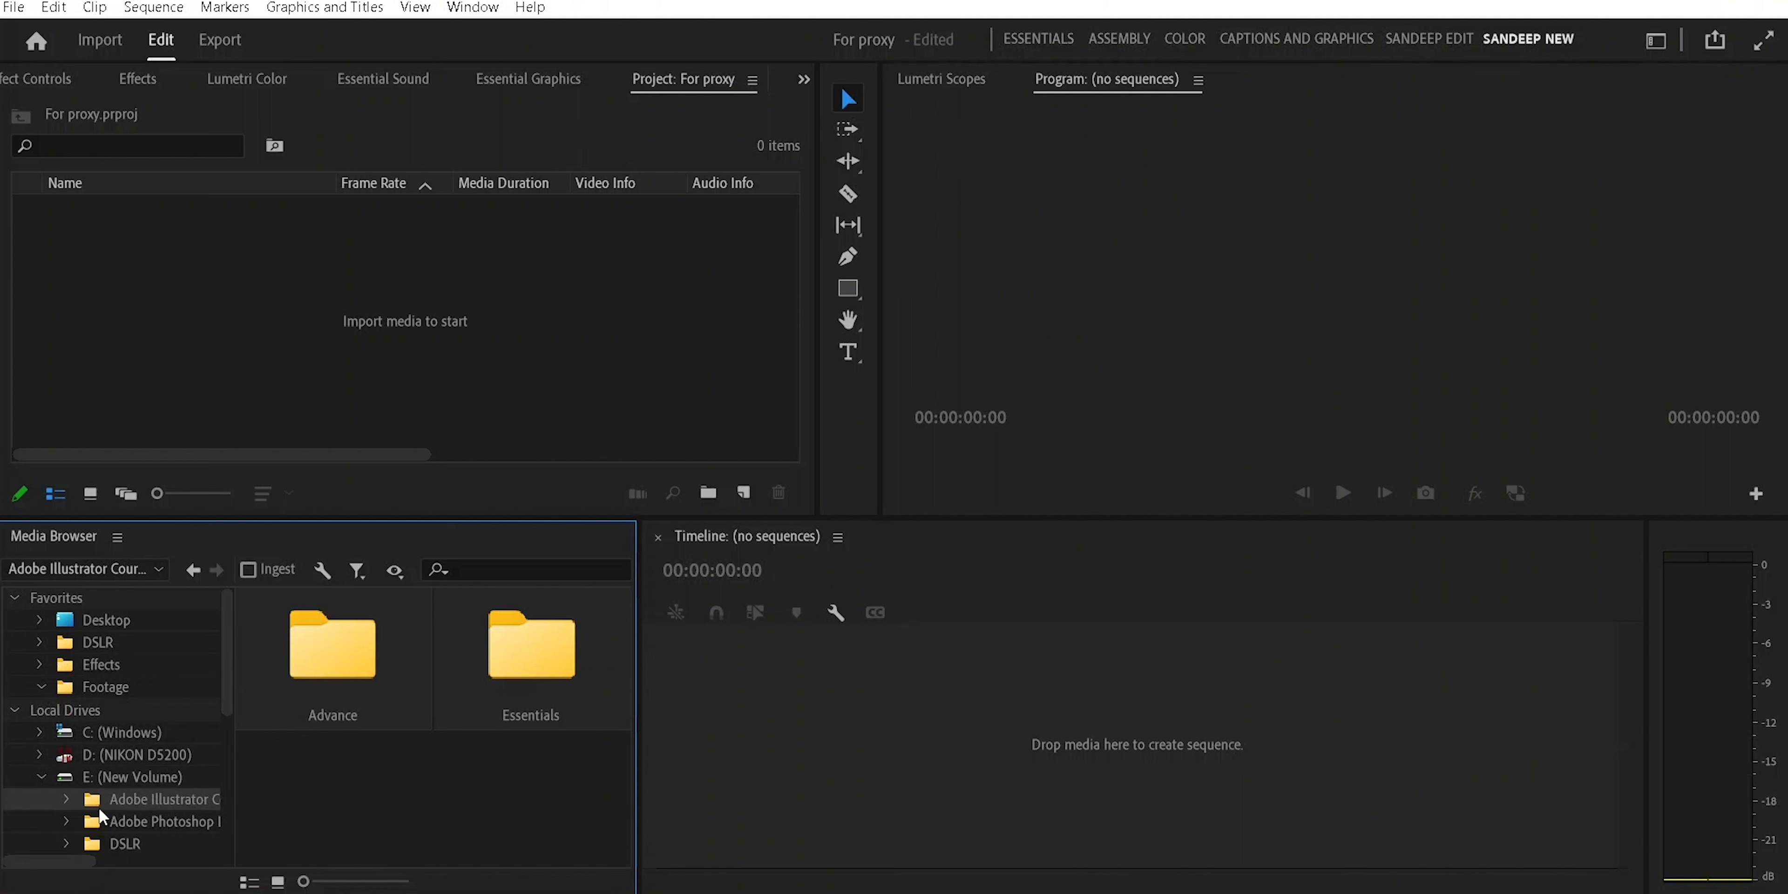
click(41, 777)
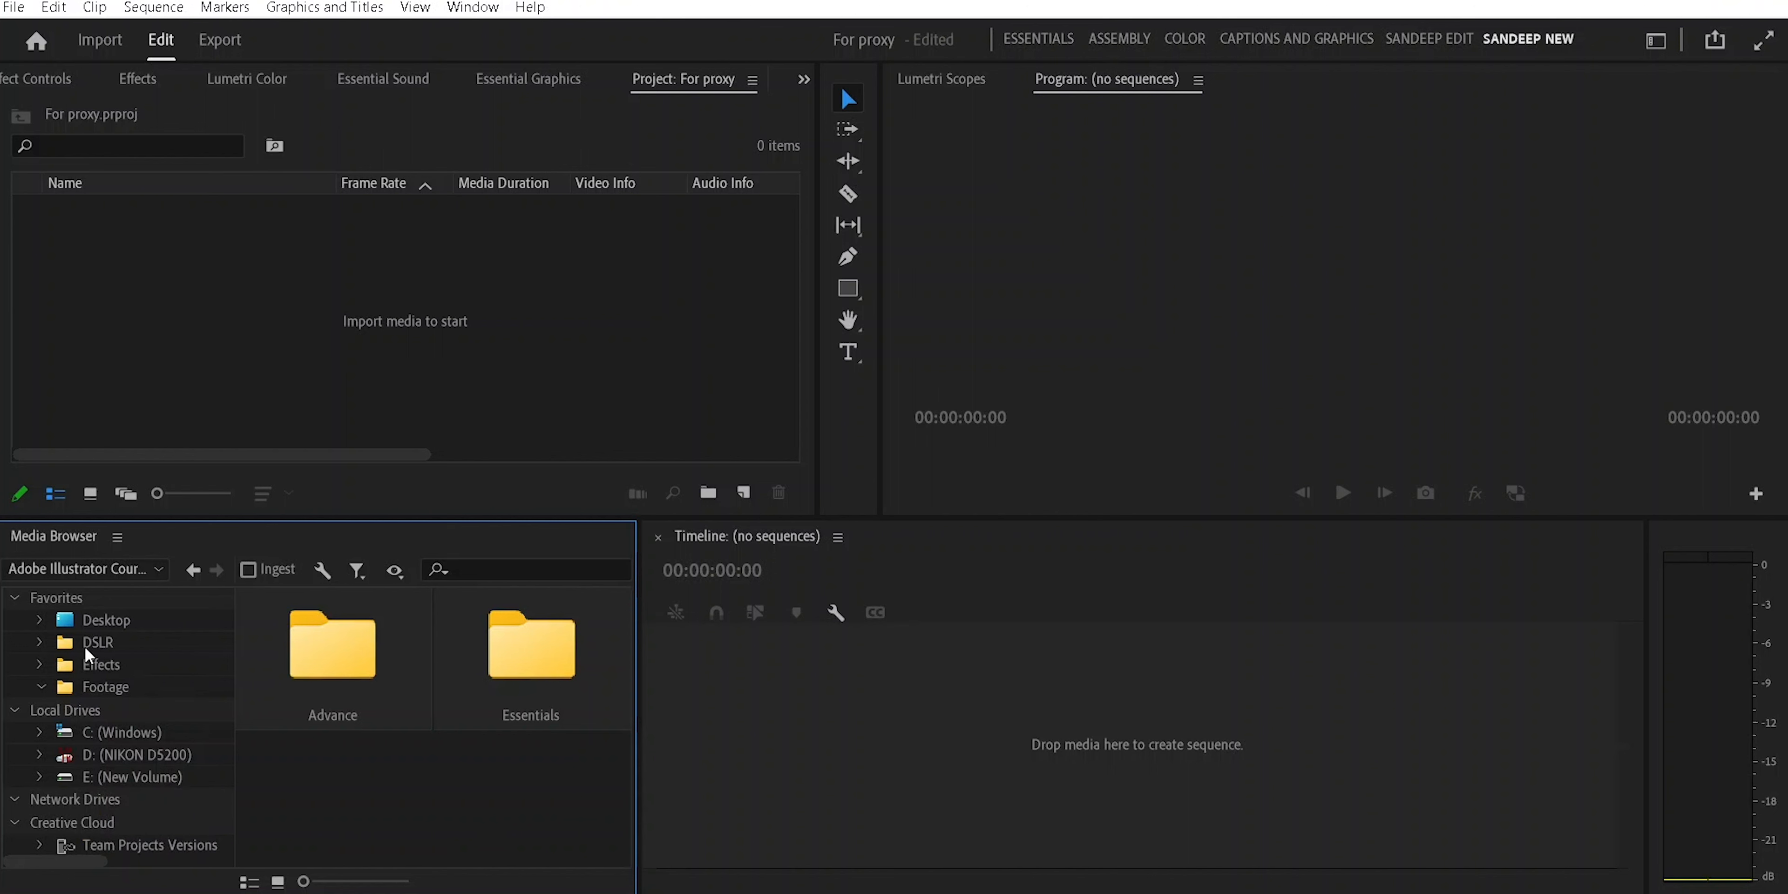
Browse the Media Browser to the Prac folder on the Desktop and locate the Drifting with Cars clip
click(85, 625)
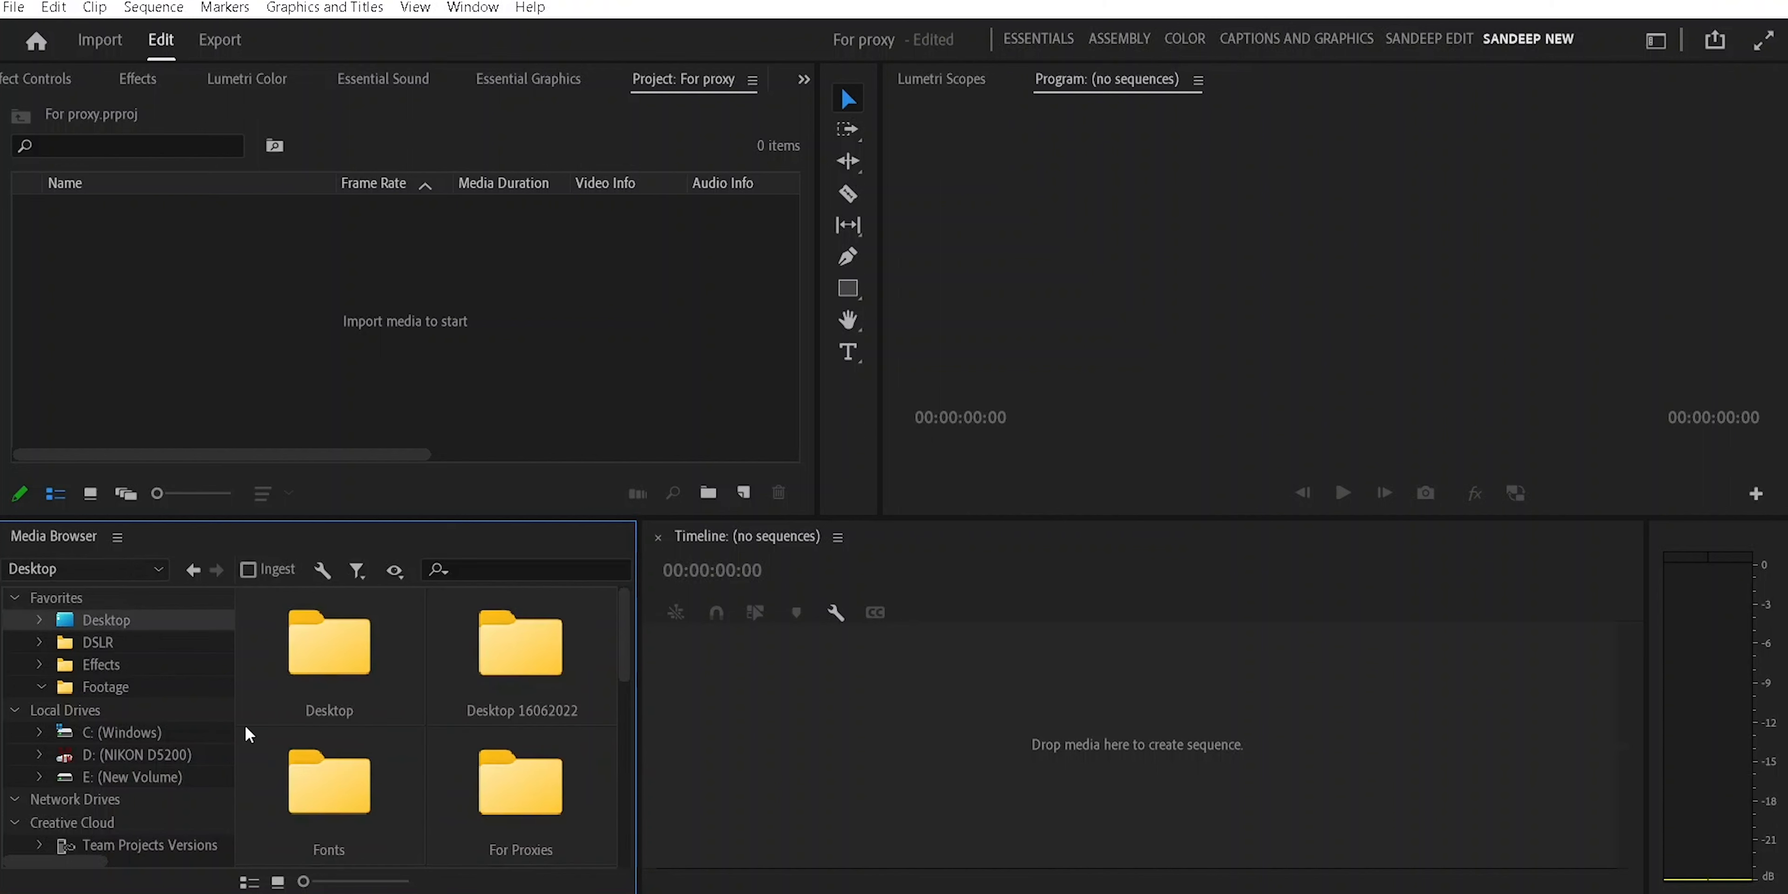
click(38, 620)
scroll(134, 733, down, 3)
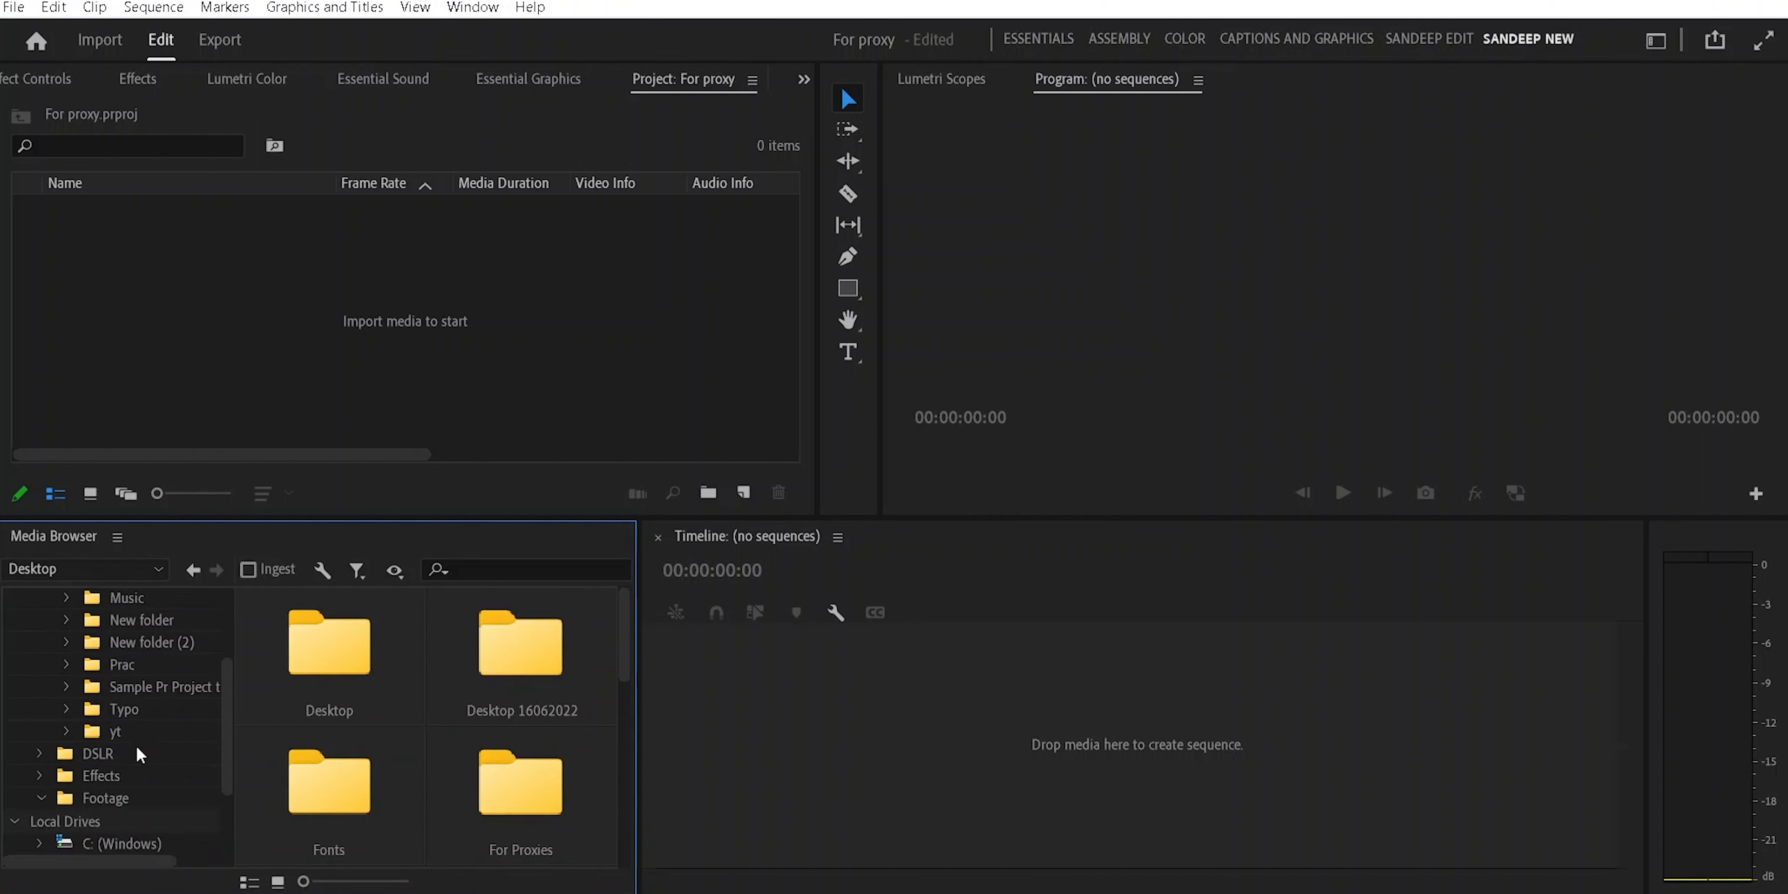
click(126, 673)
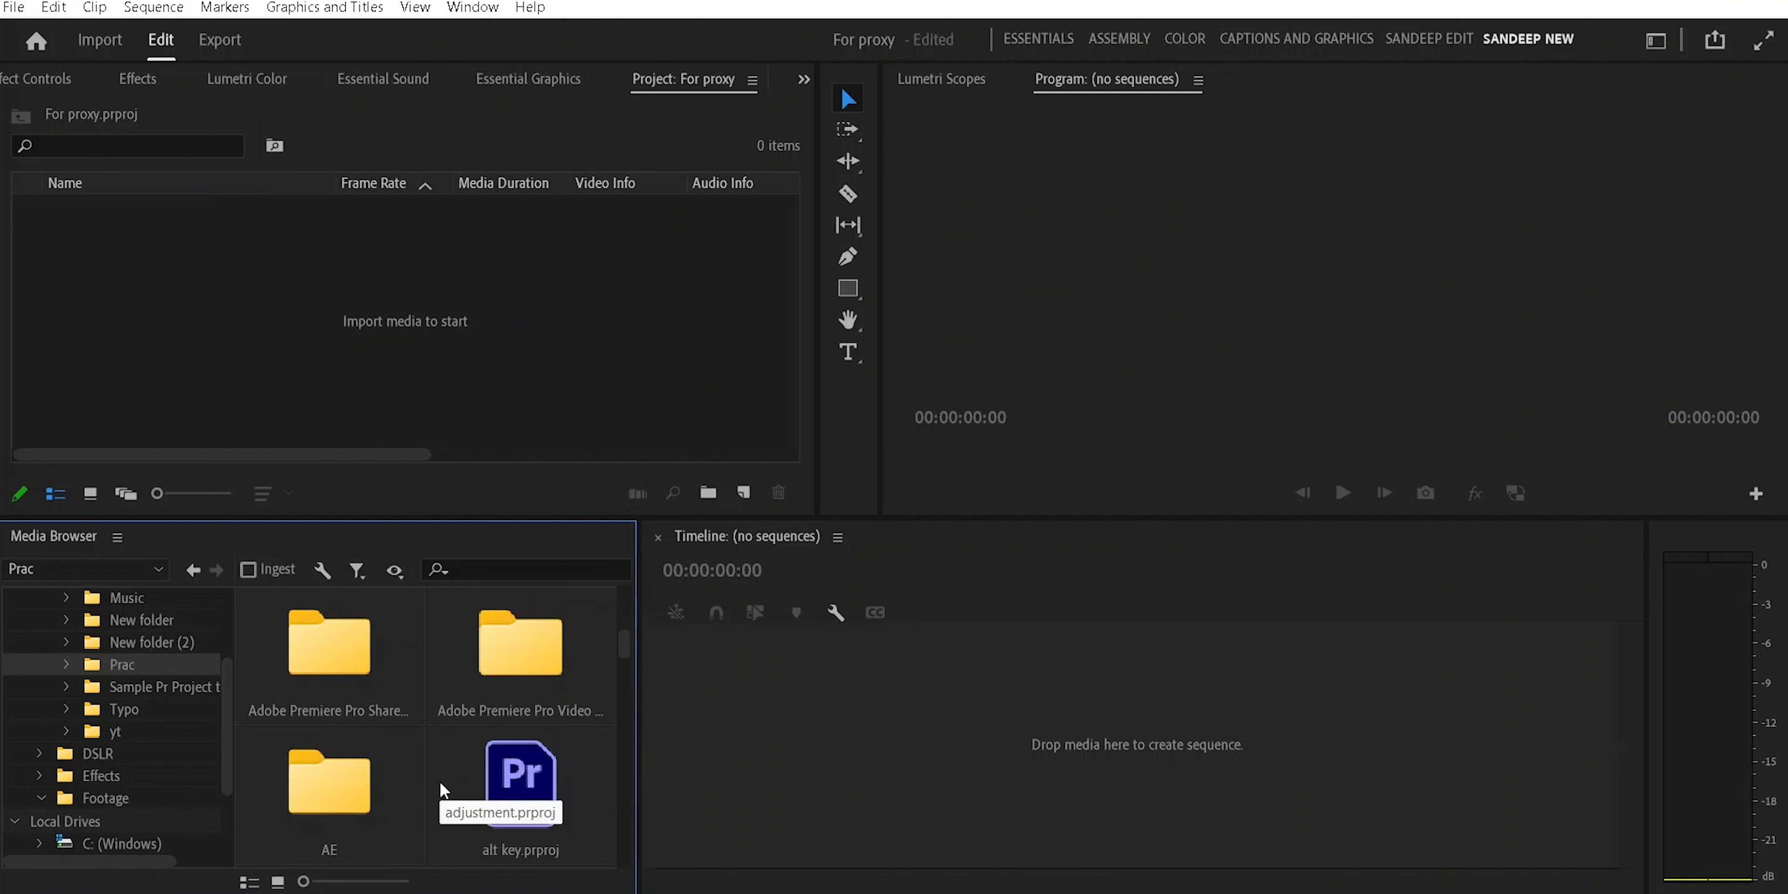
scroll(440, 782, down, 2)
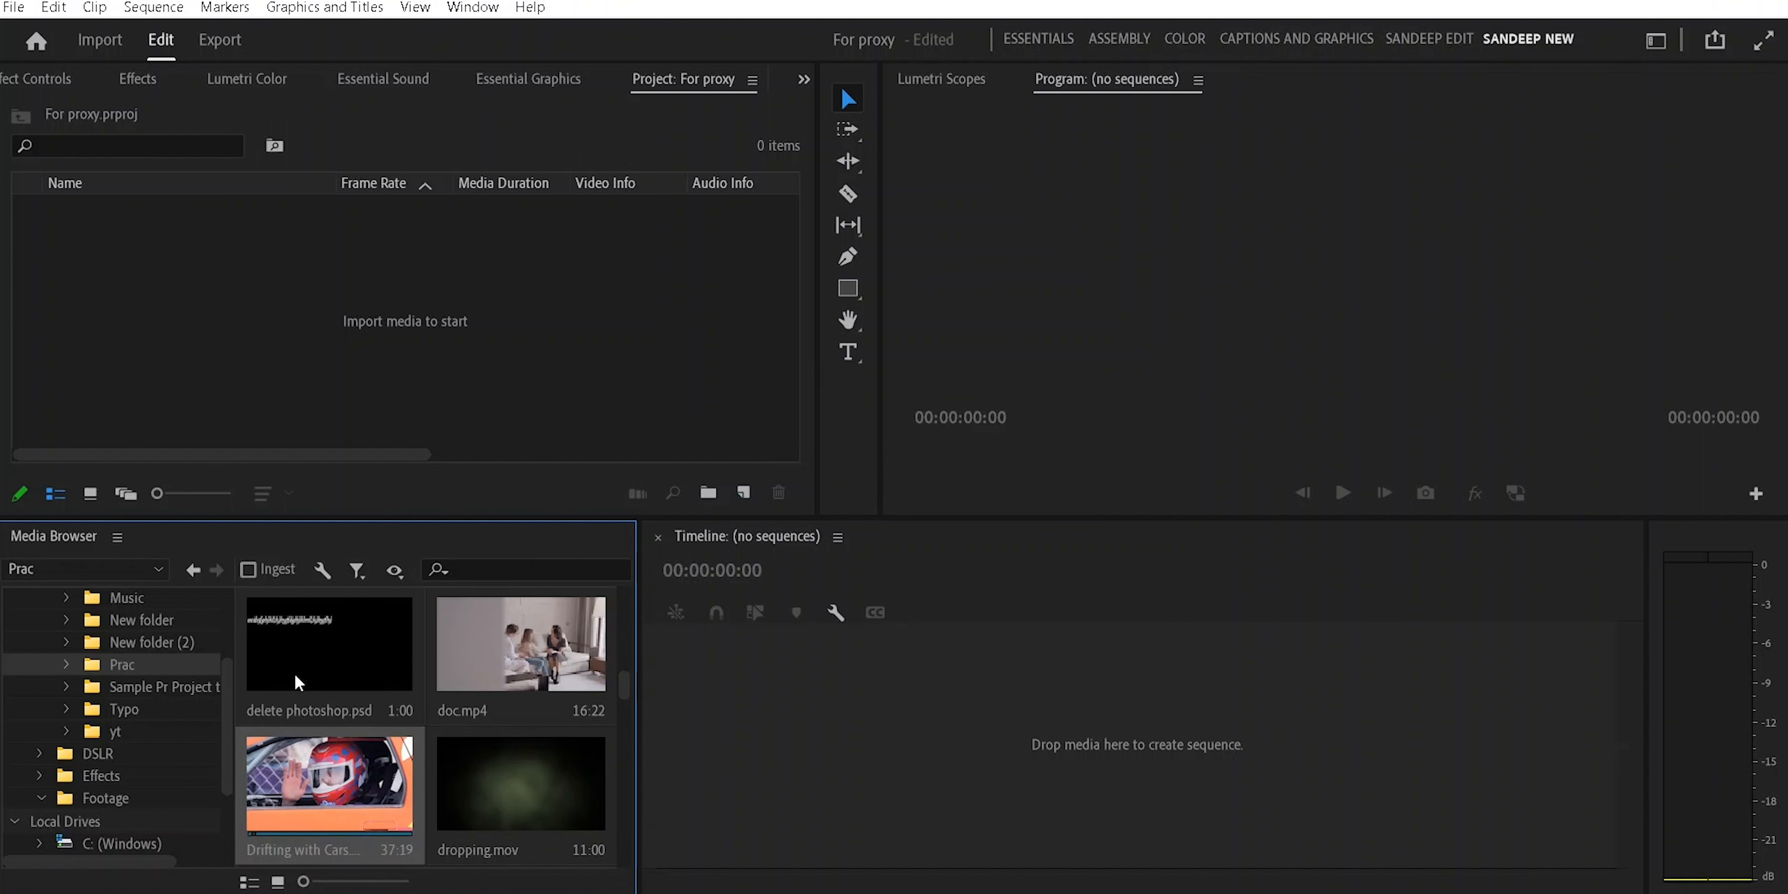
Enable ingest with Copy and Create Proxies using the H.264 Low Resolution Proxy preset, and import the Drifting with Cars clip into the project
click(323, 576)
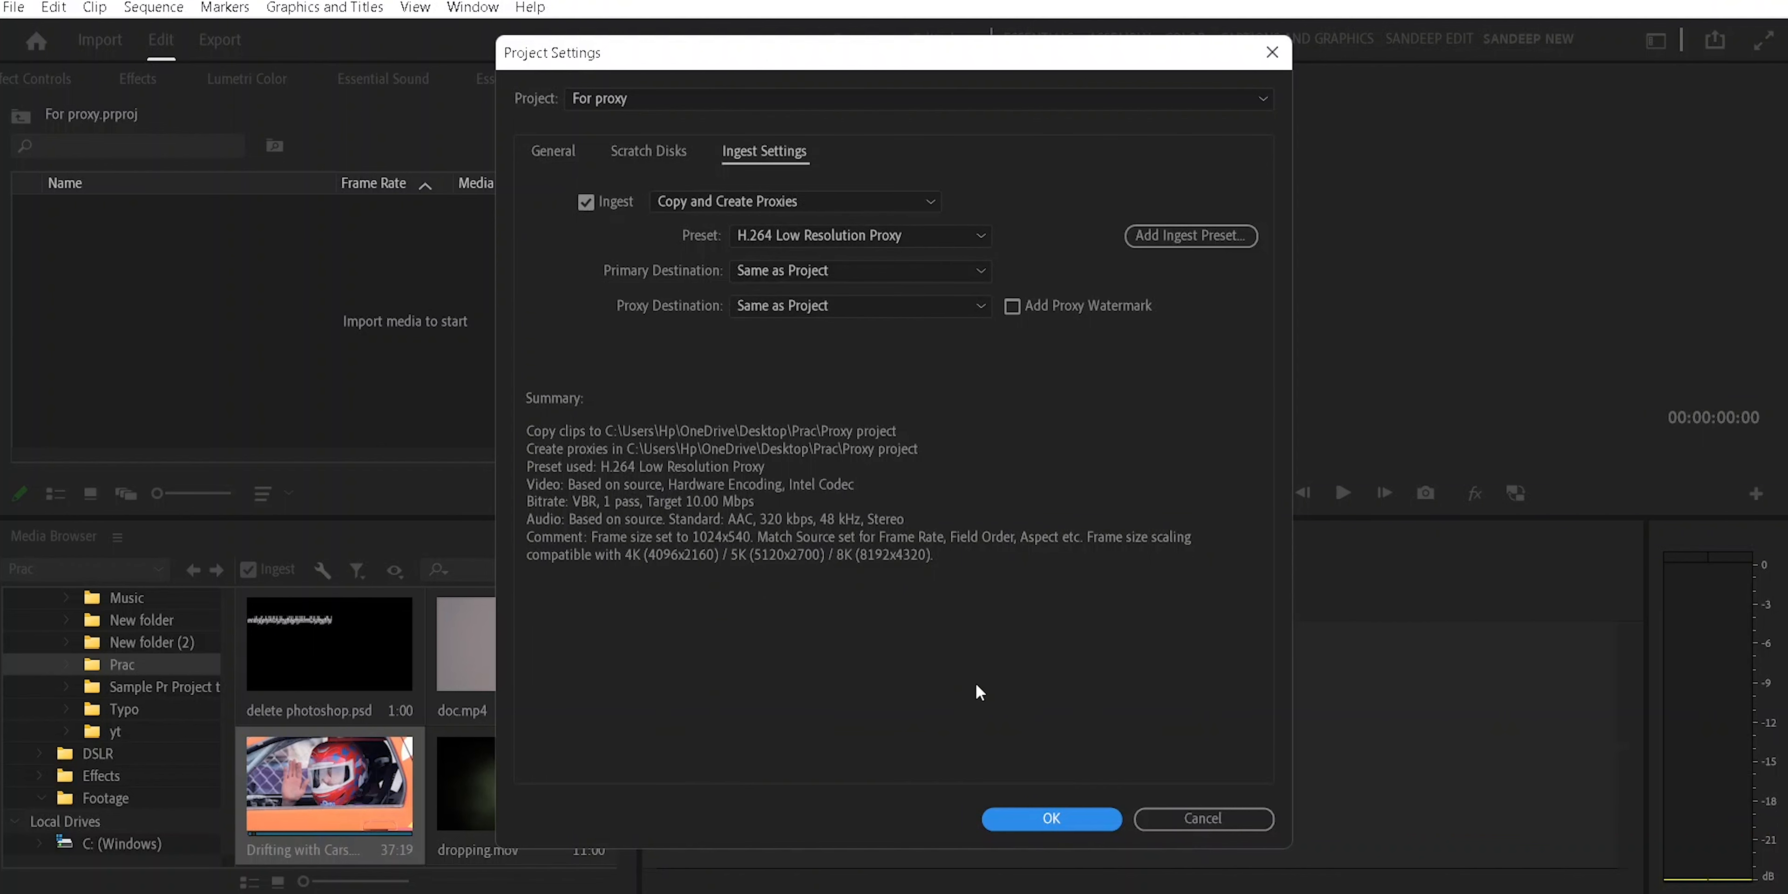
click(1035, 818)
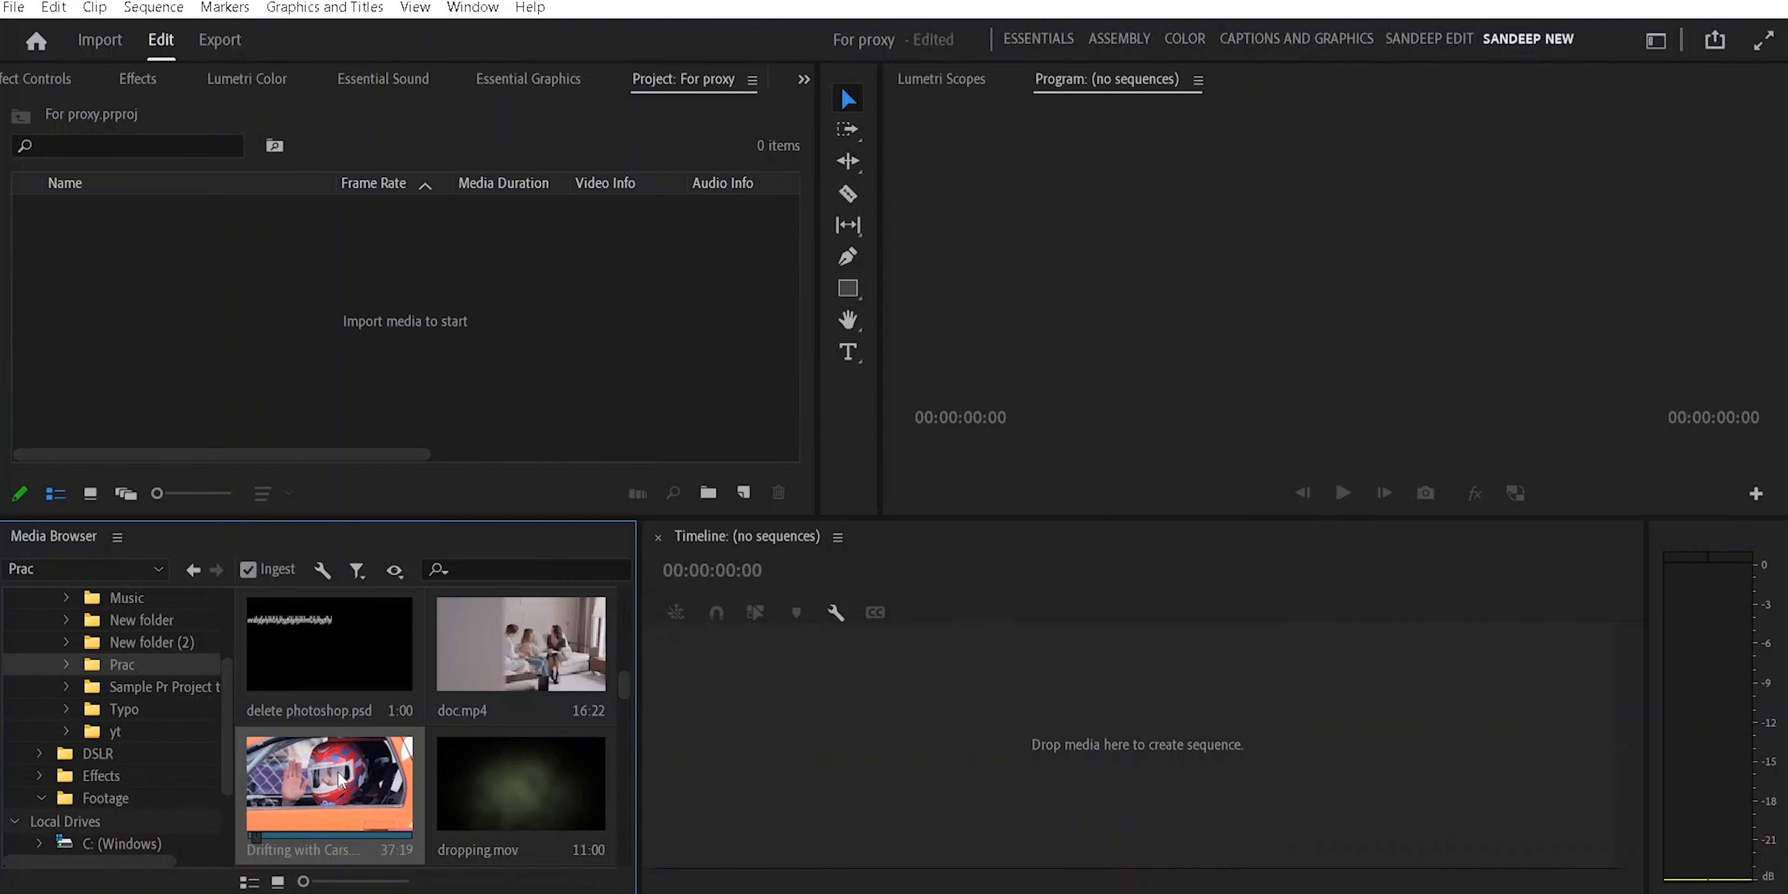
drag(340, 779, 310, 332)
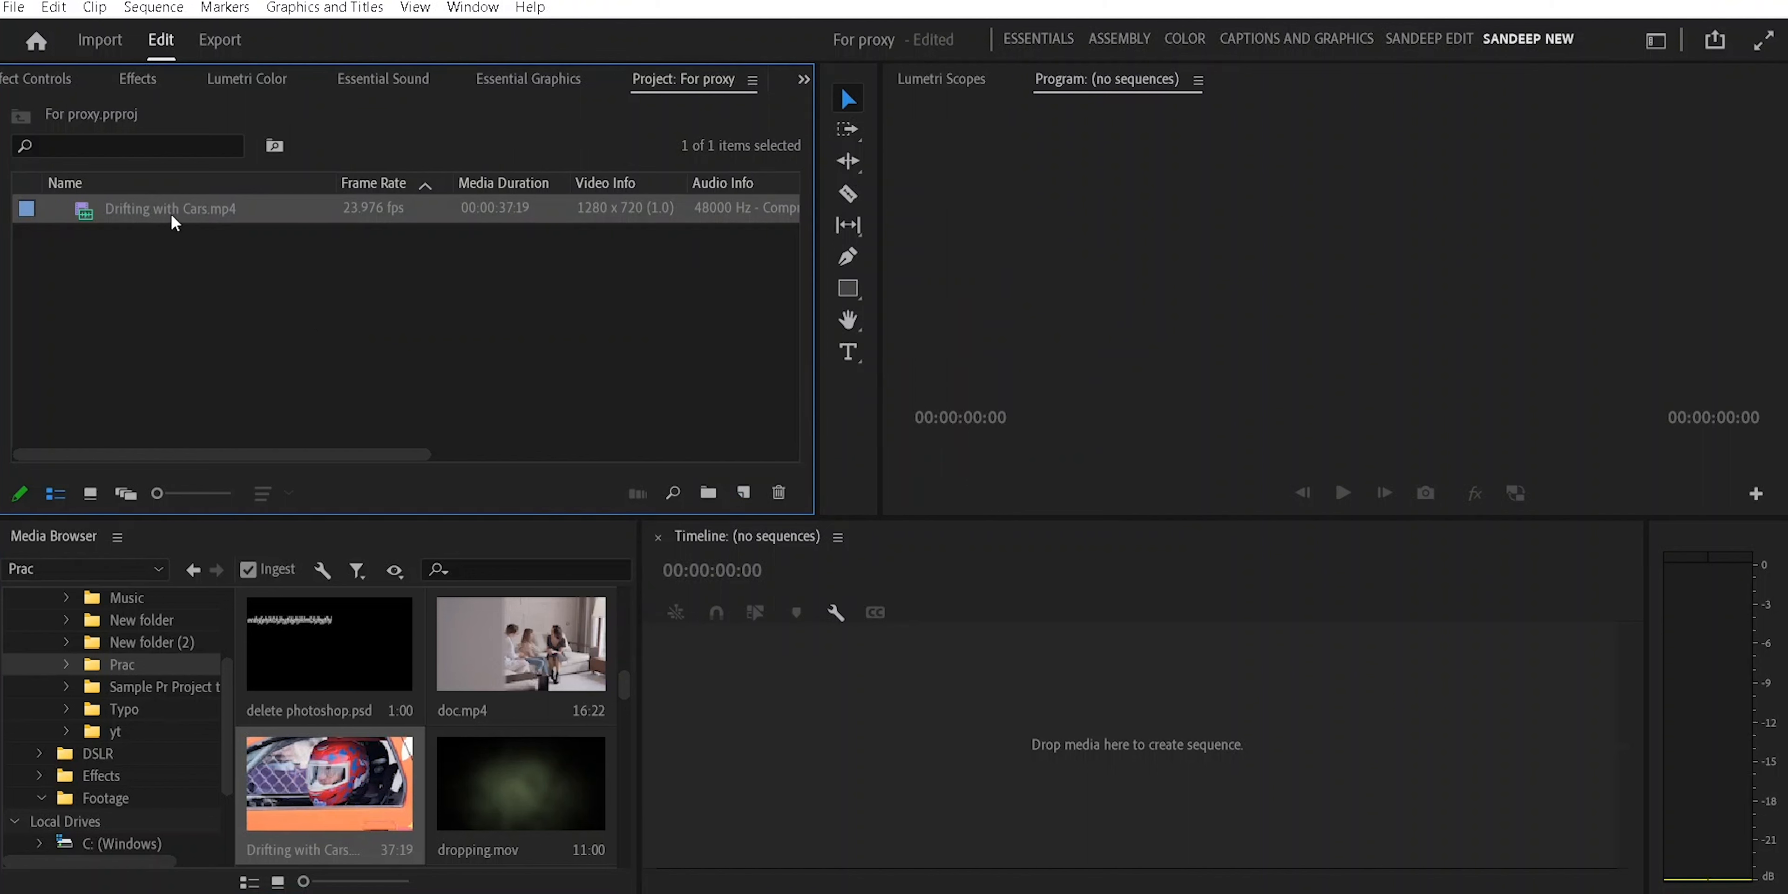
Switch to Adobe Media Encoder to check the ingest queue, and open the output folder of Drifting with Cars_1.mp4
click(1206, 892)
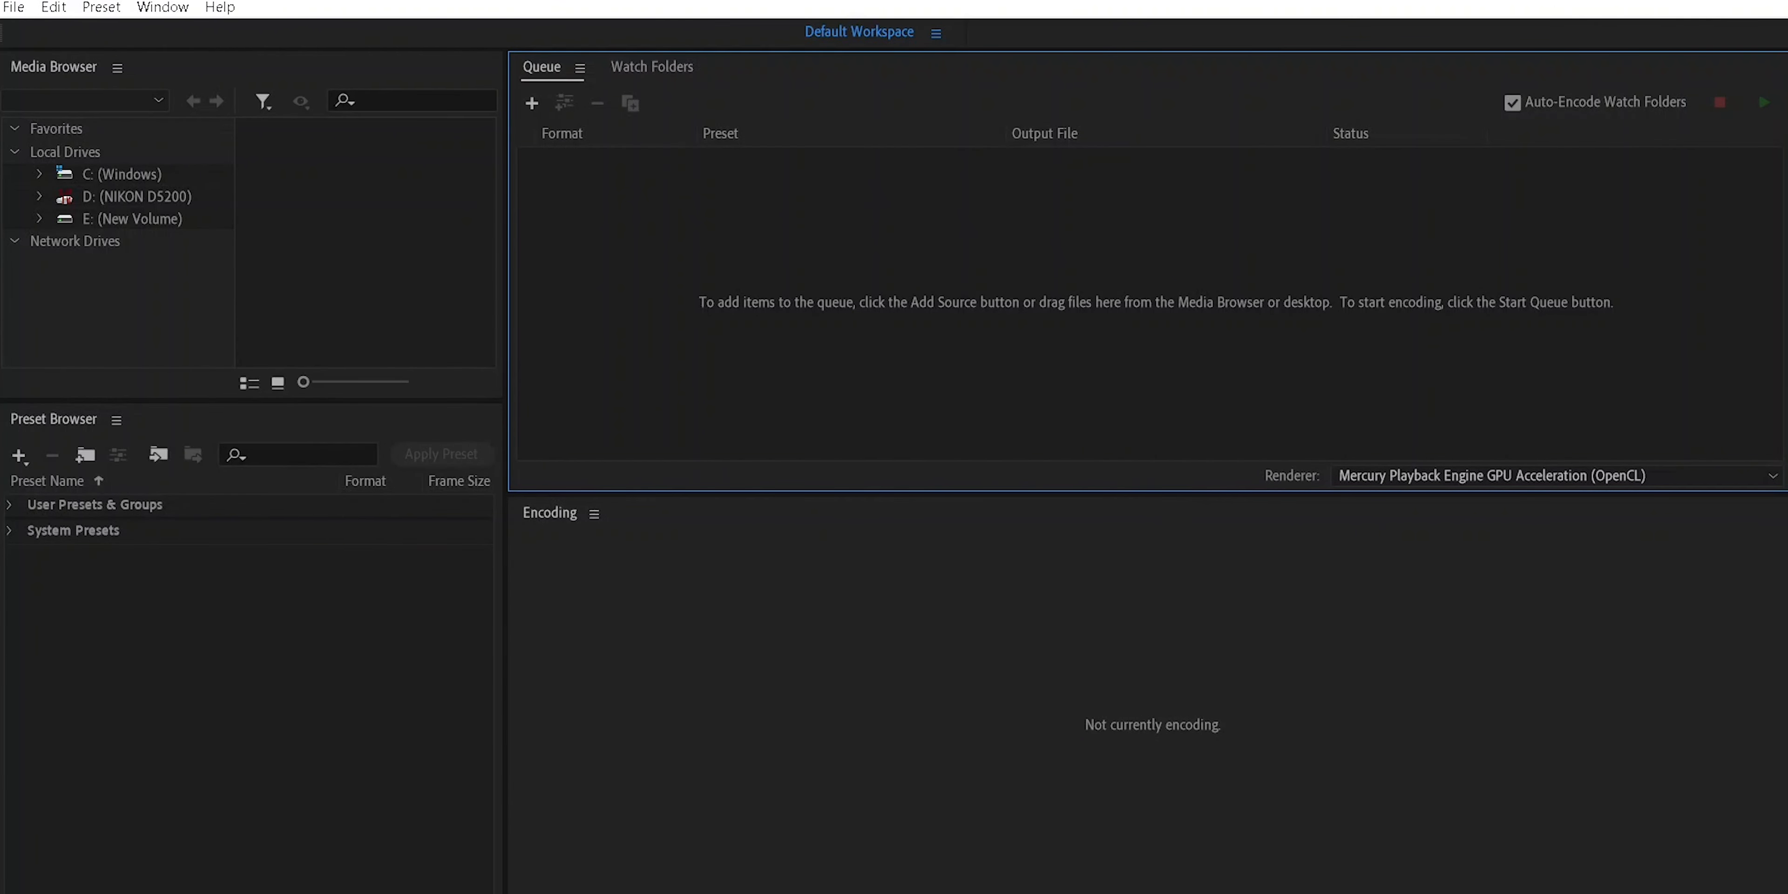
mouse_move(1166, 892)
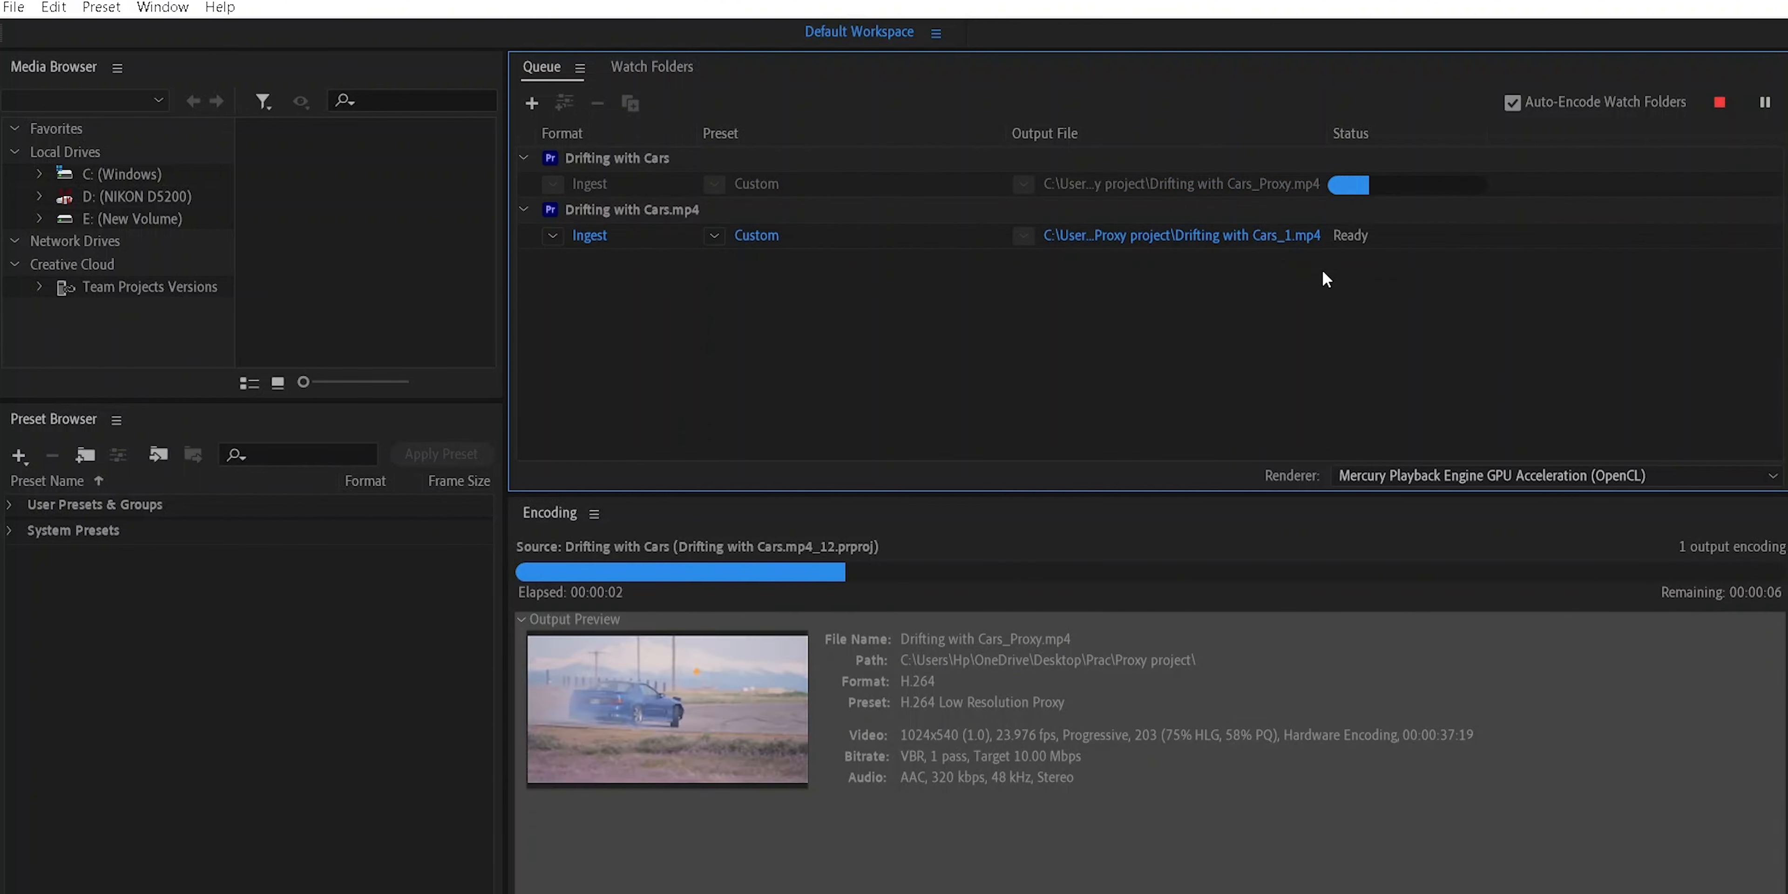
click(1246, 240)
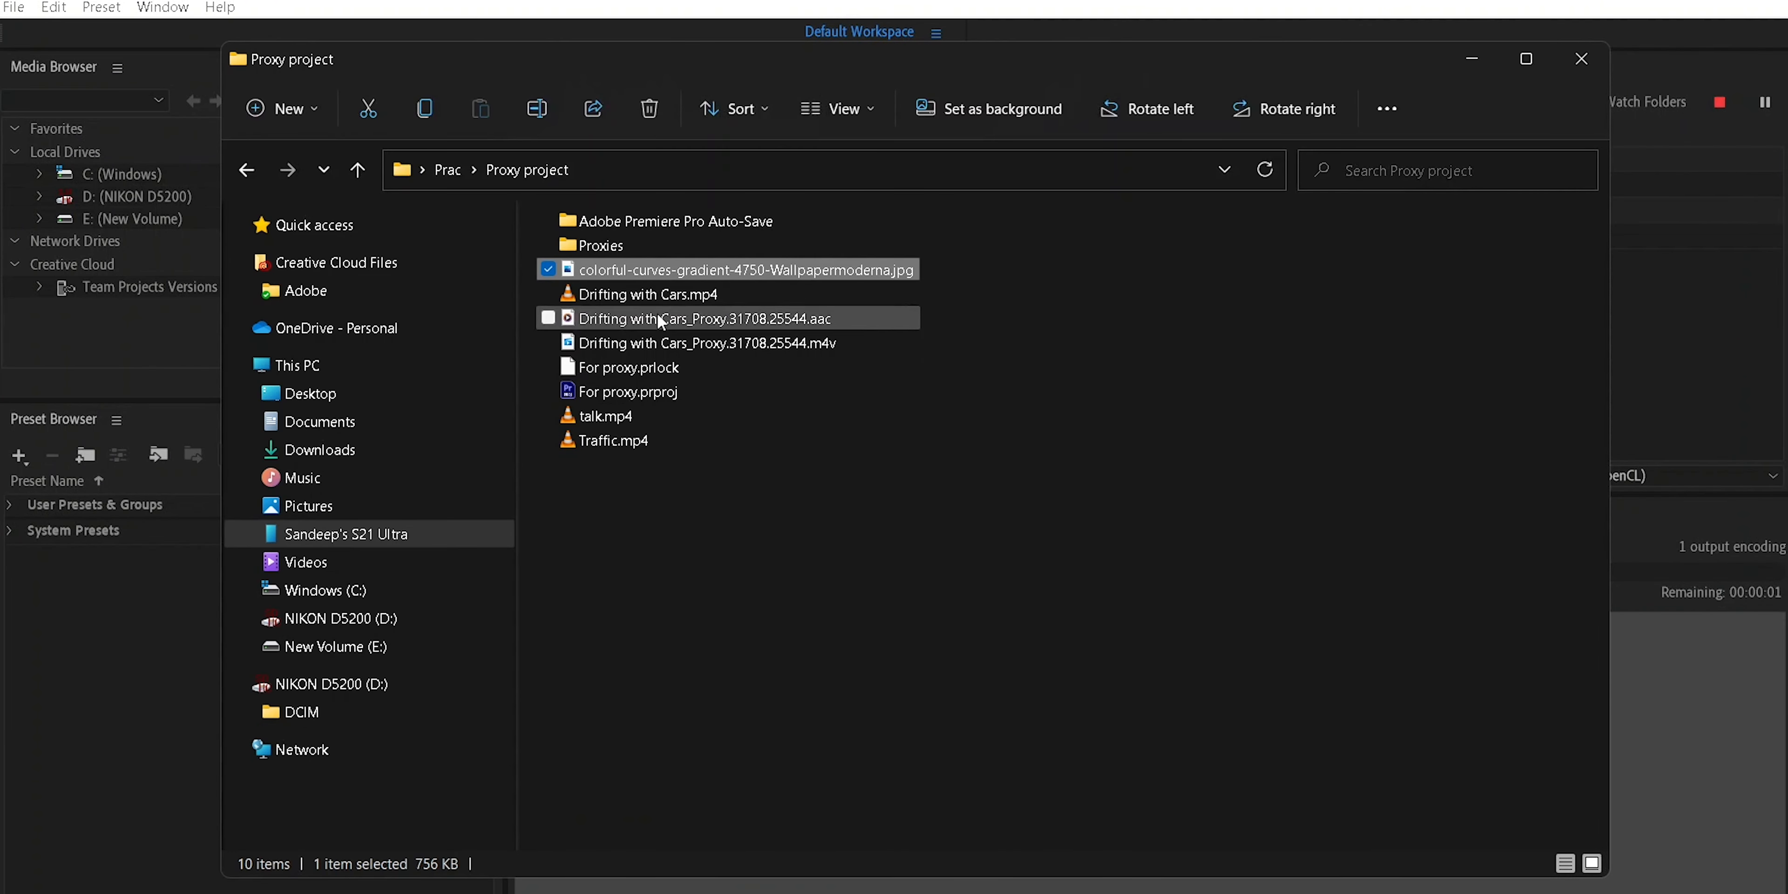
Compare the original, copied and proxy versions of Drifting with Cars in the Proxy project folder, and put the folder window away
click(652, 293)
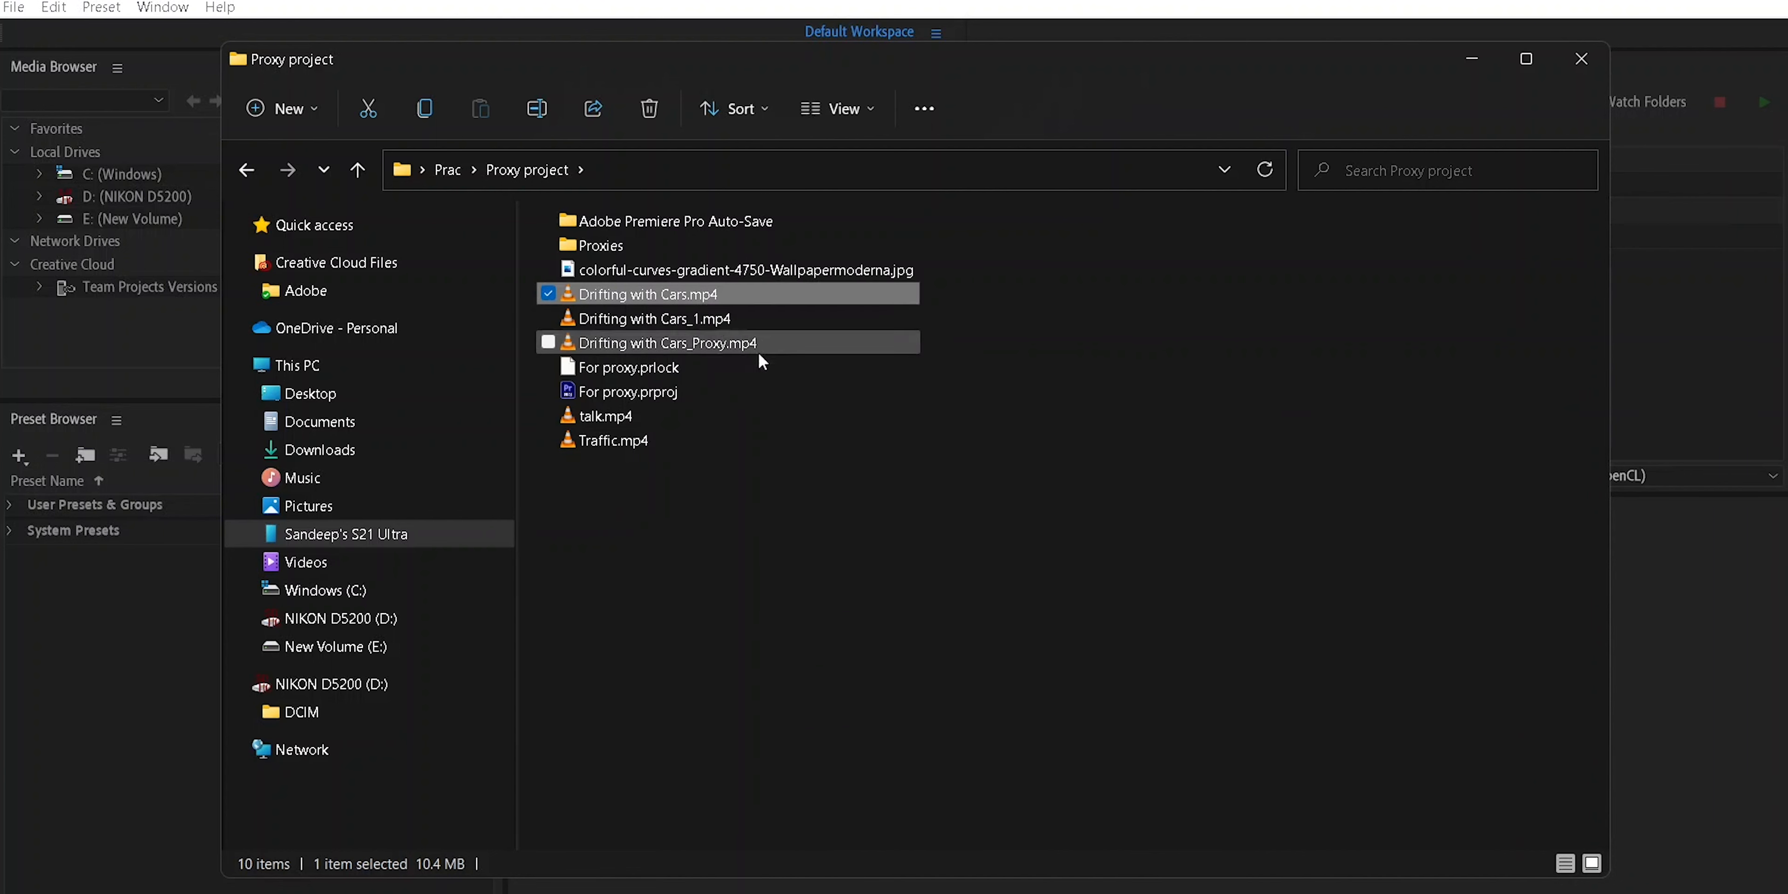
click(683, 319)
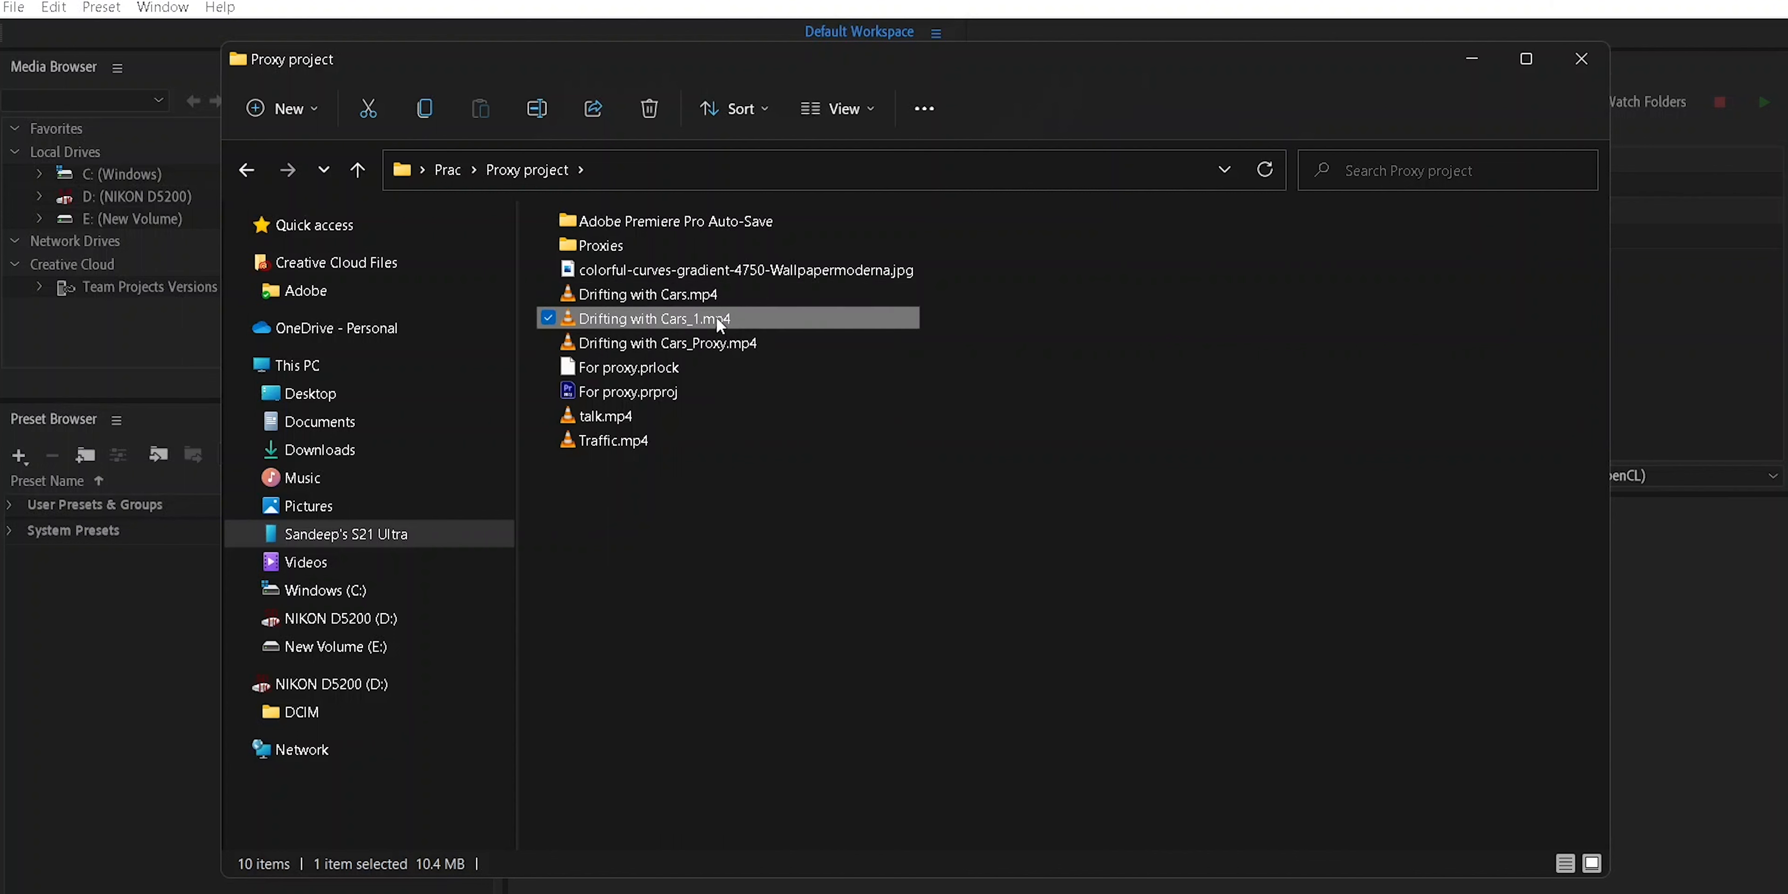
mouse_move(716, 317)
click(688, 298)
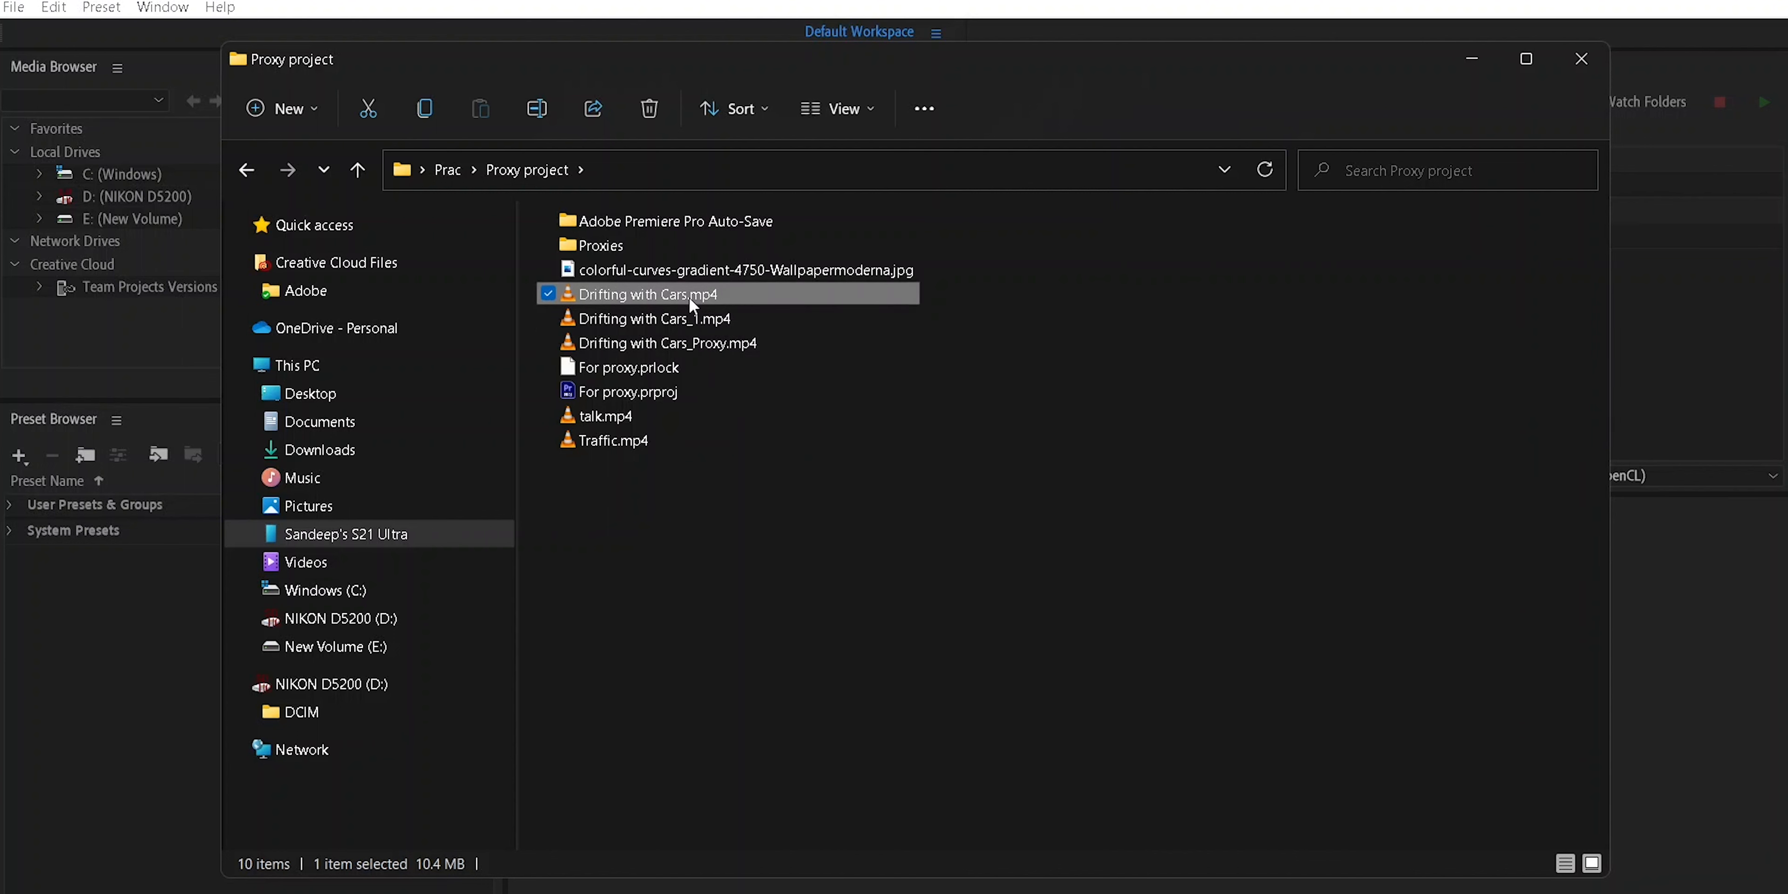
click(693, 320)
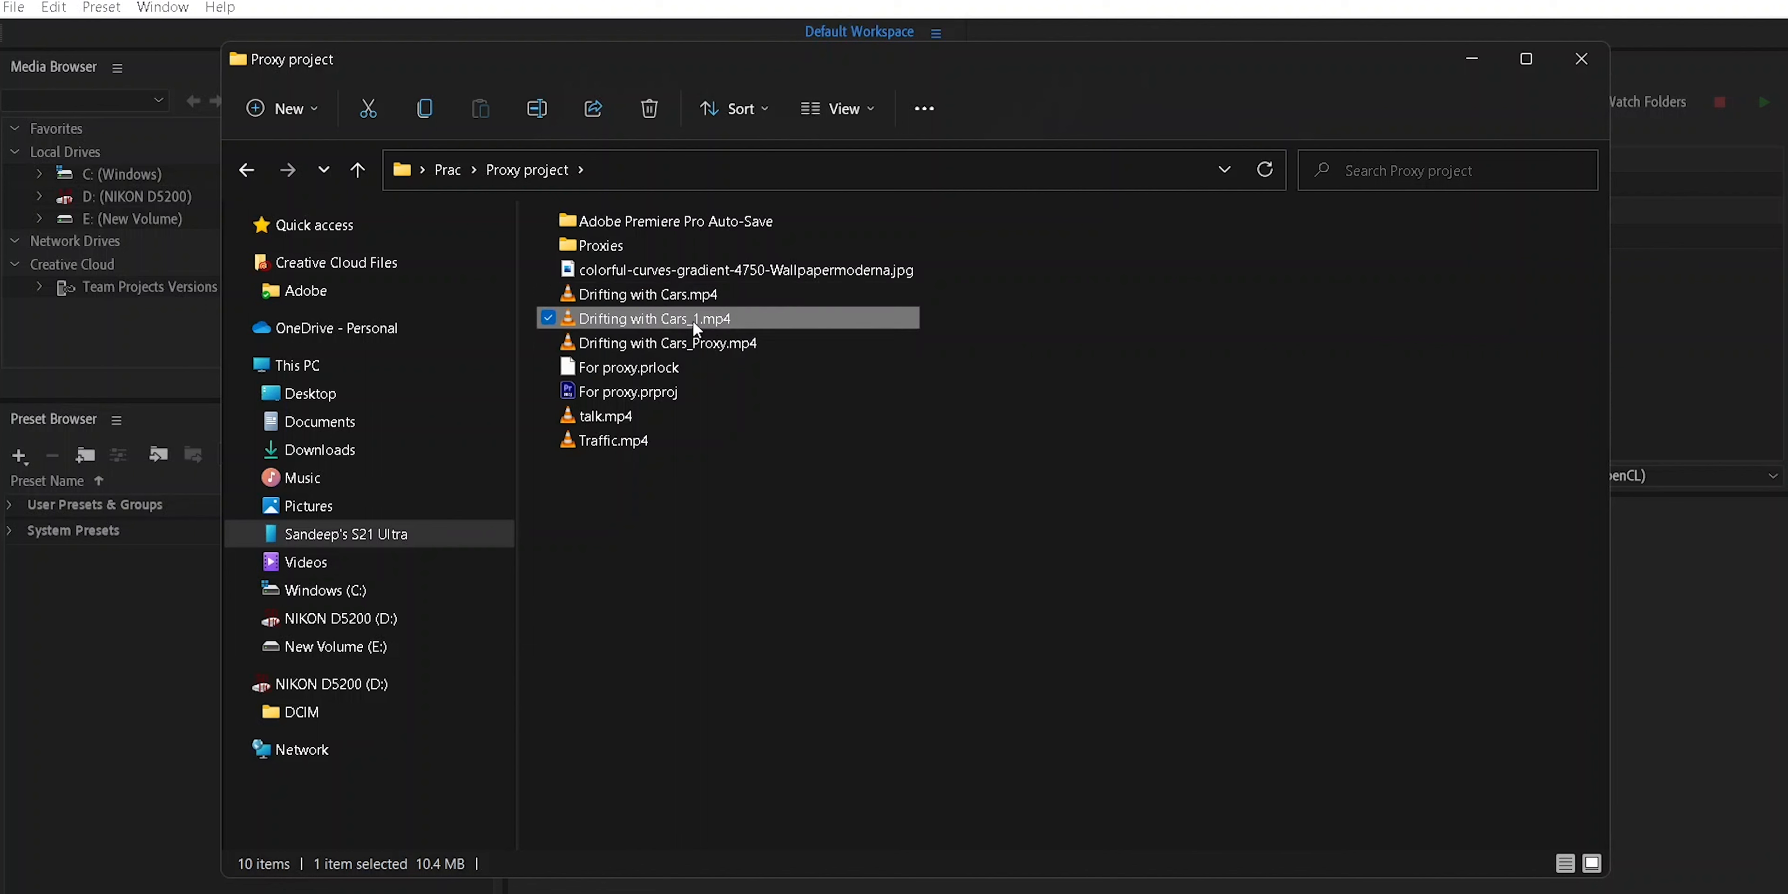
click(692, 345)
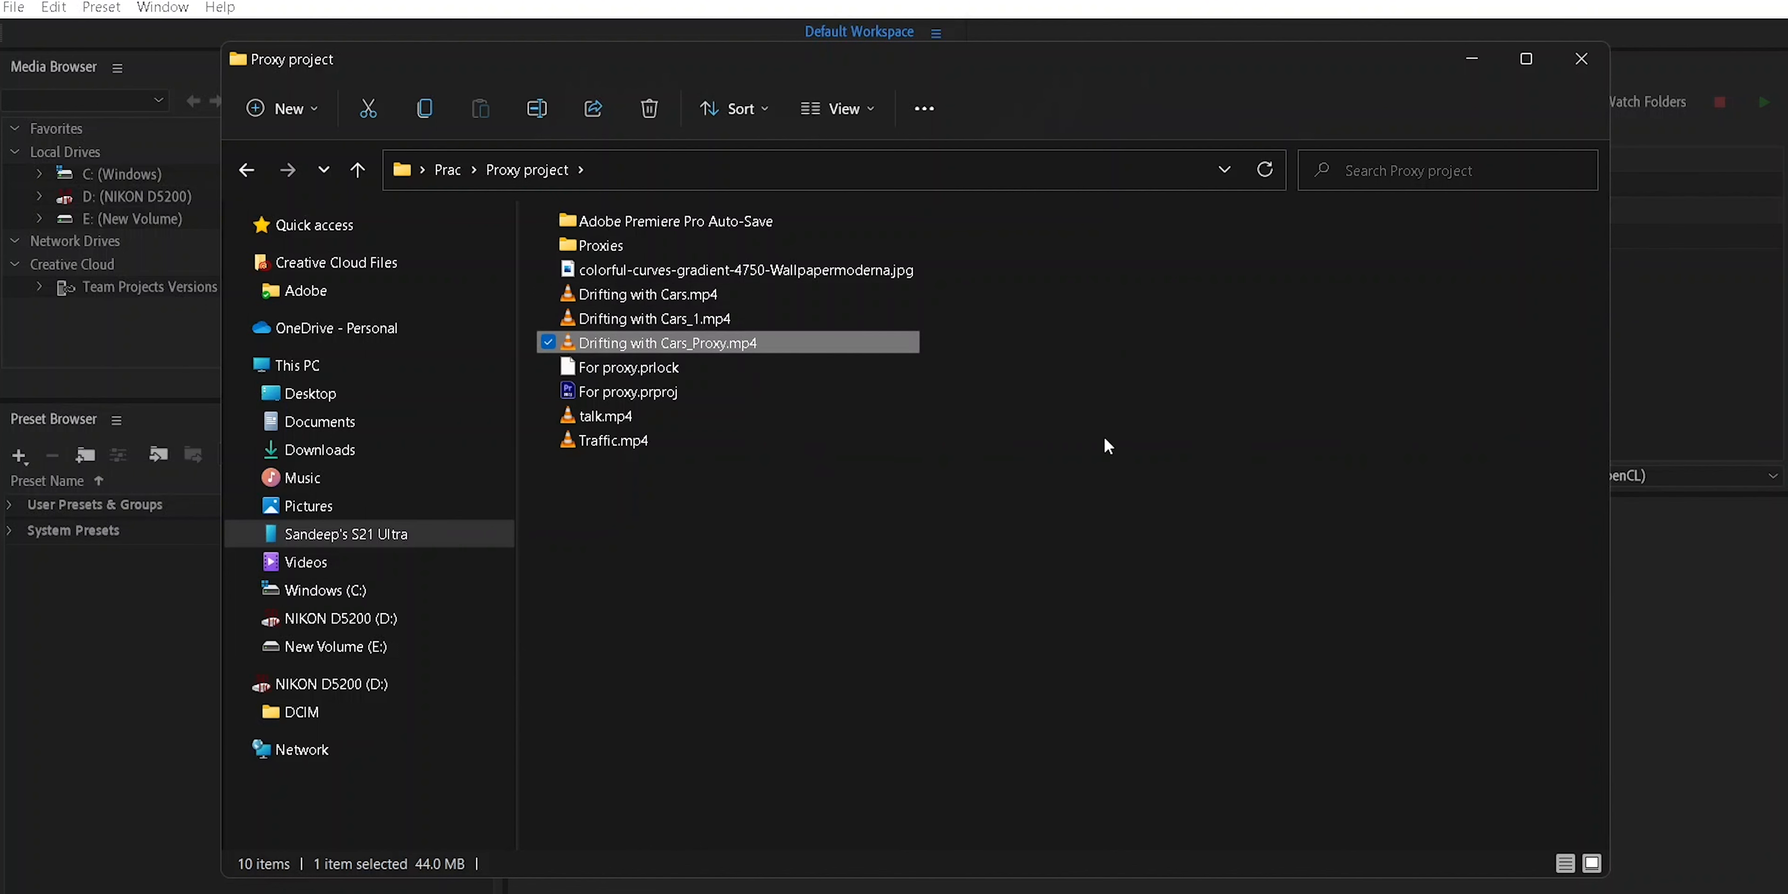
click(1464, 63)
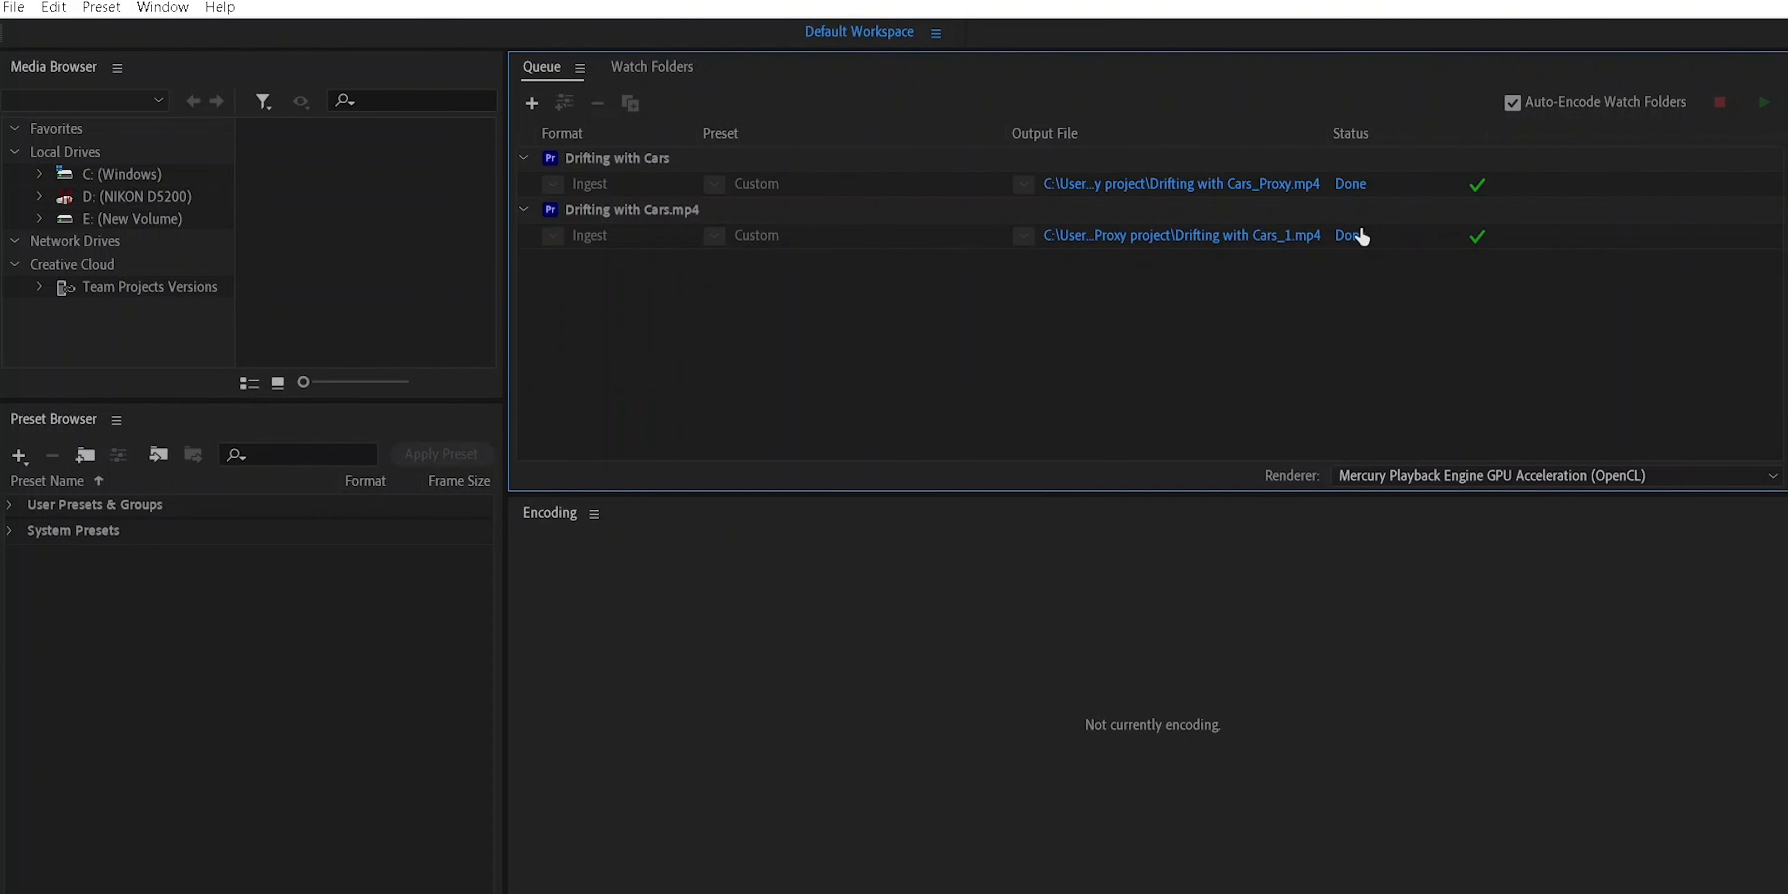
Switch back to Premiere Pro and remove the Drifting with Cars_1.mp4 clip from the project
click(798, 892)
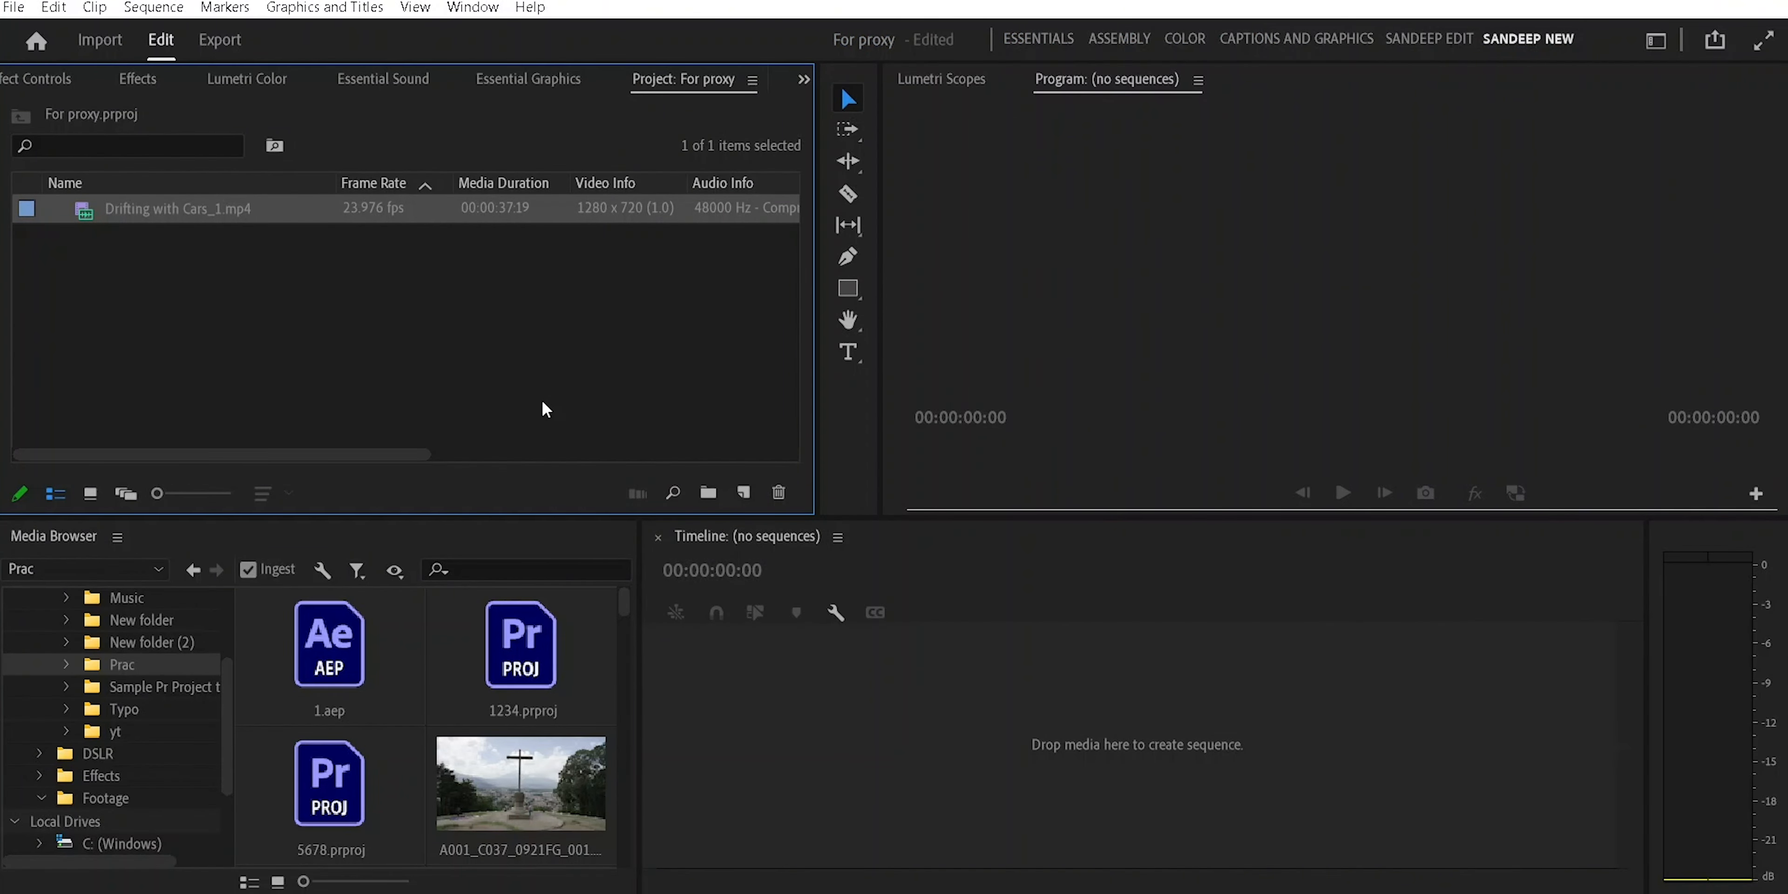
right_click(123, 201)
click(208, 77)
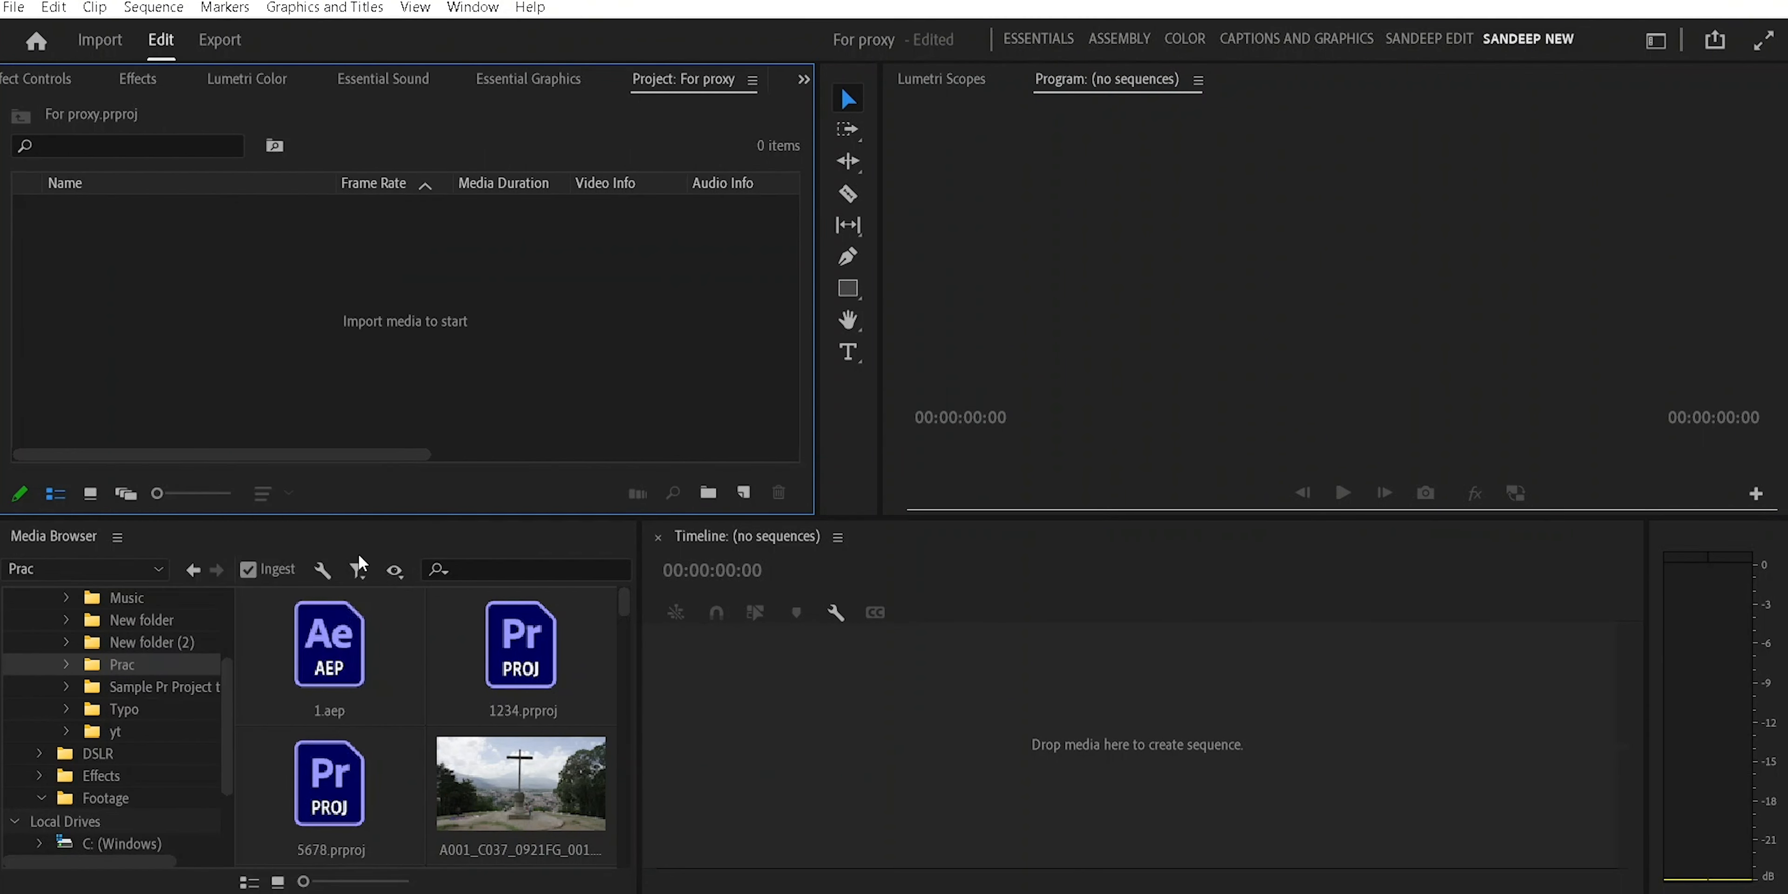
Turn off ingest in the project's ingest settings
click(322, 570)
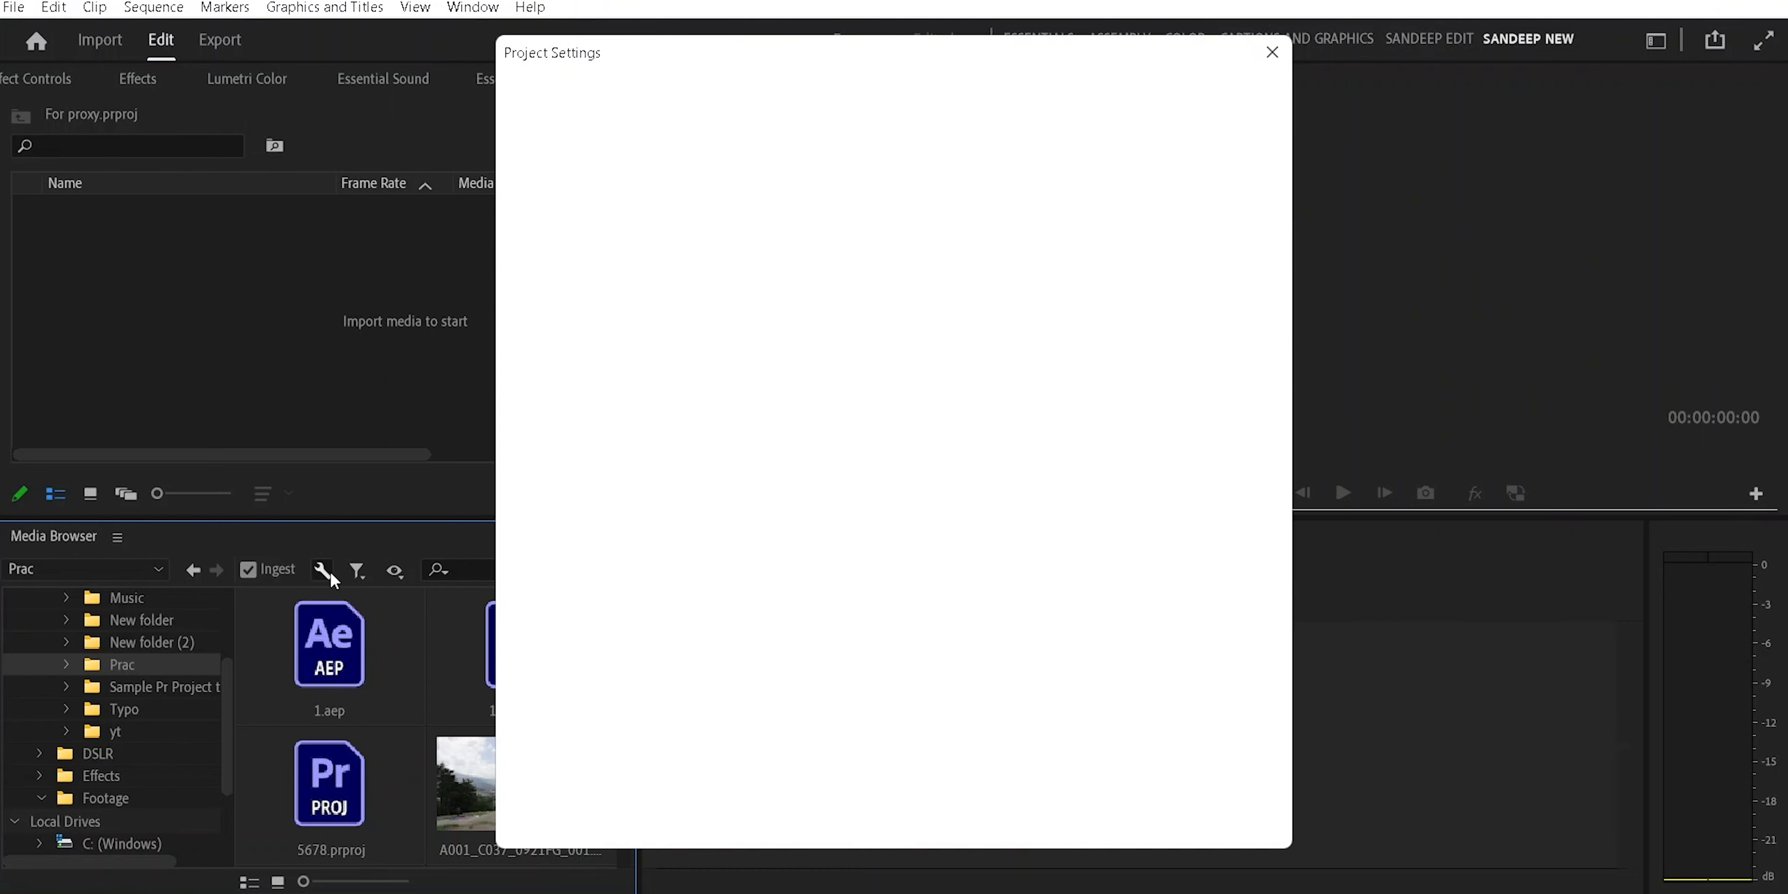
click(583, 201)
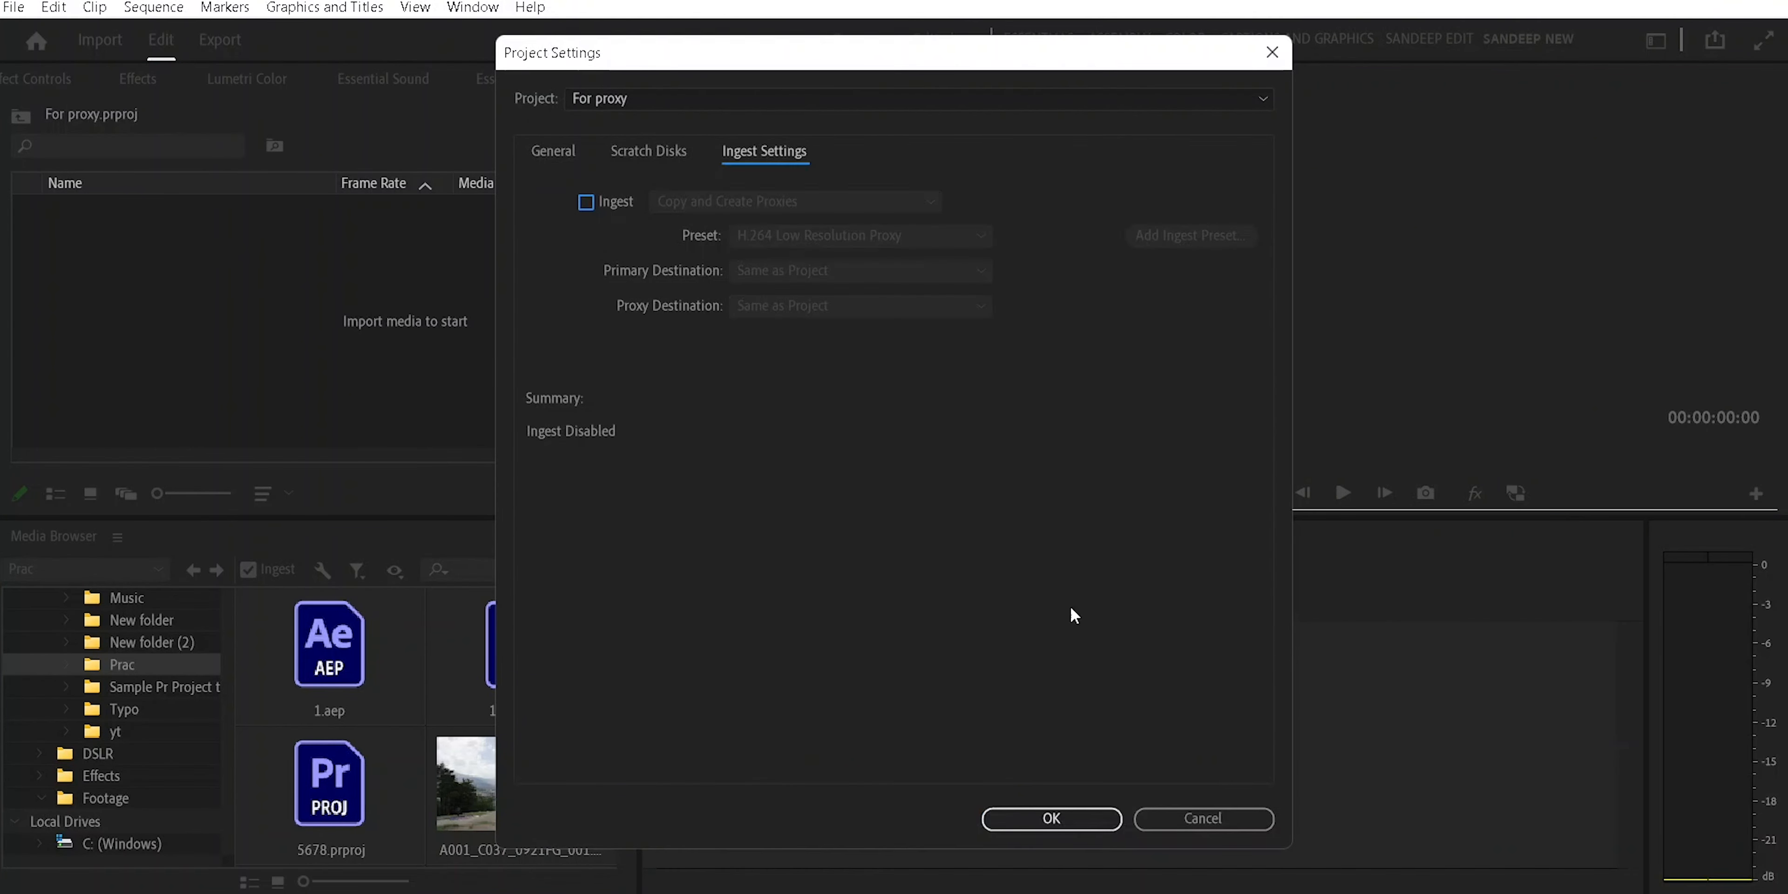
click(1086, 824)
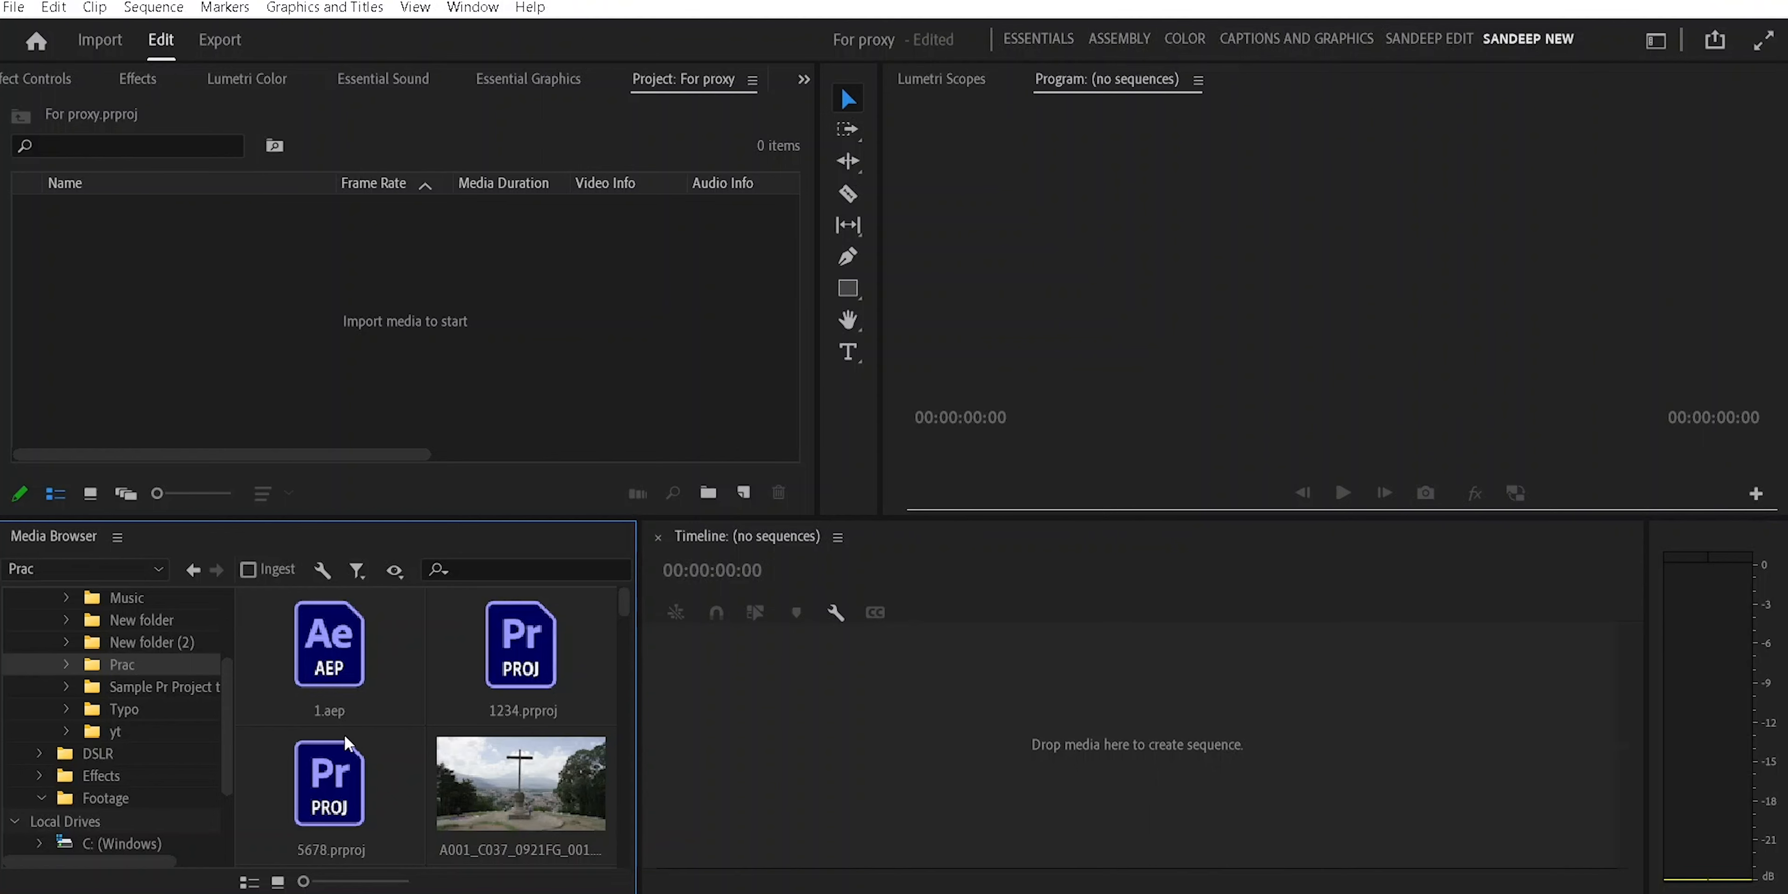
Open the media import dialog and delete Drifting with Cars_1.mp4 and Drifting with Cars_Proxy.mp4 from the Proxy project folder
double_click(235, 356)
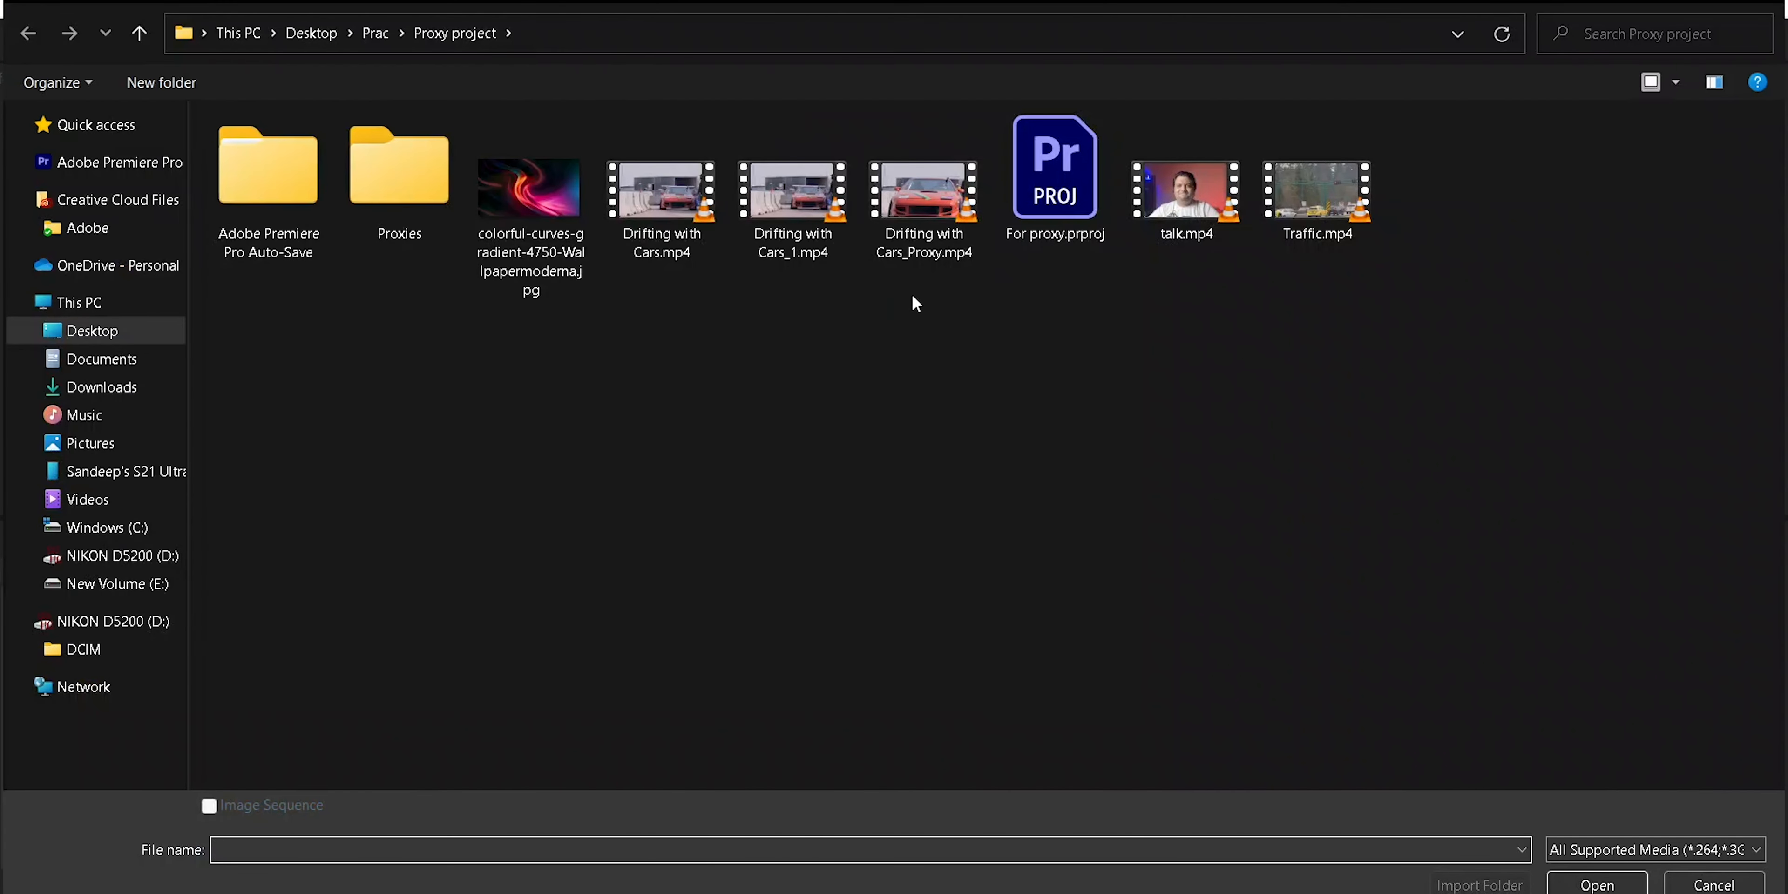
drag(910, 299, 788, 193)
key(Delete)
click(959, 476)
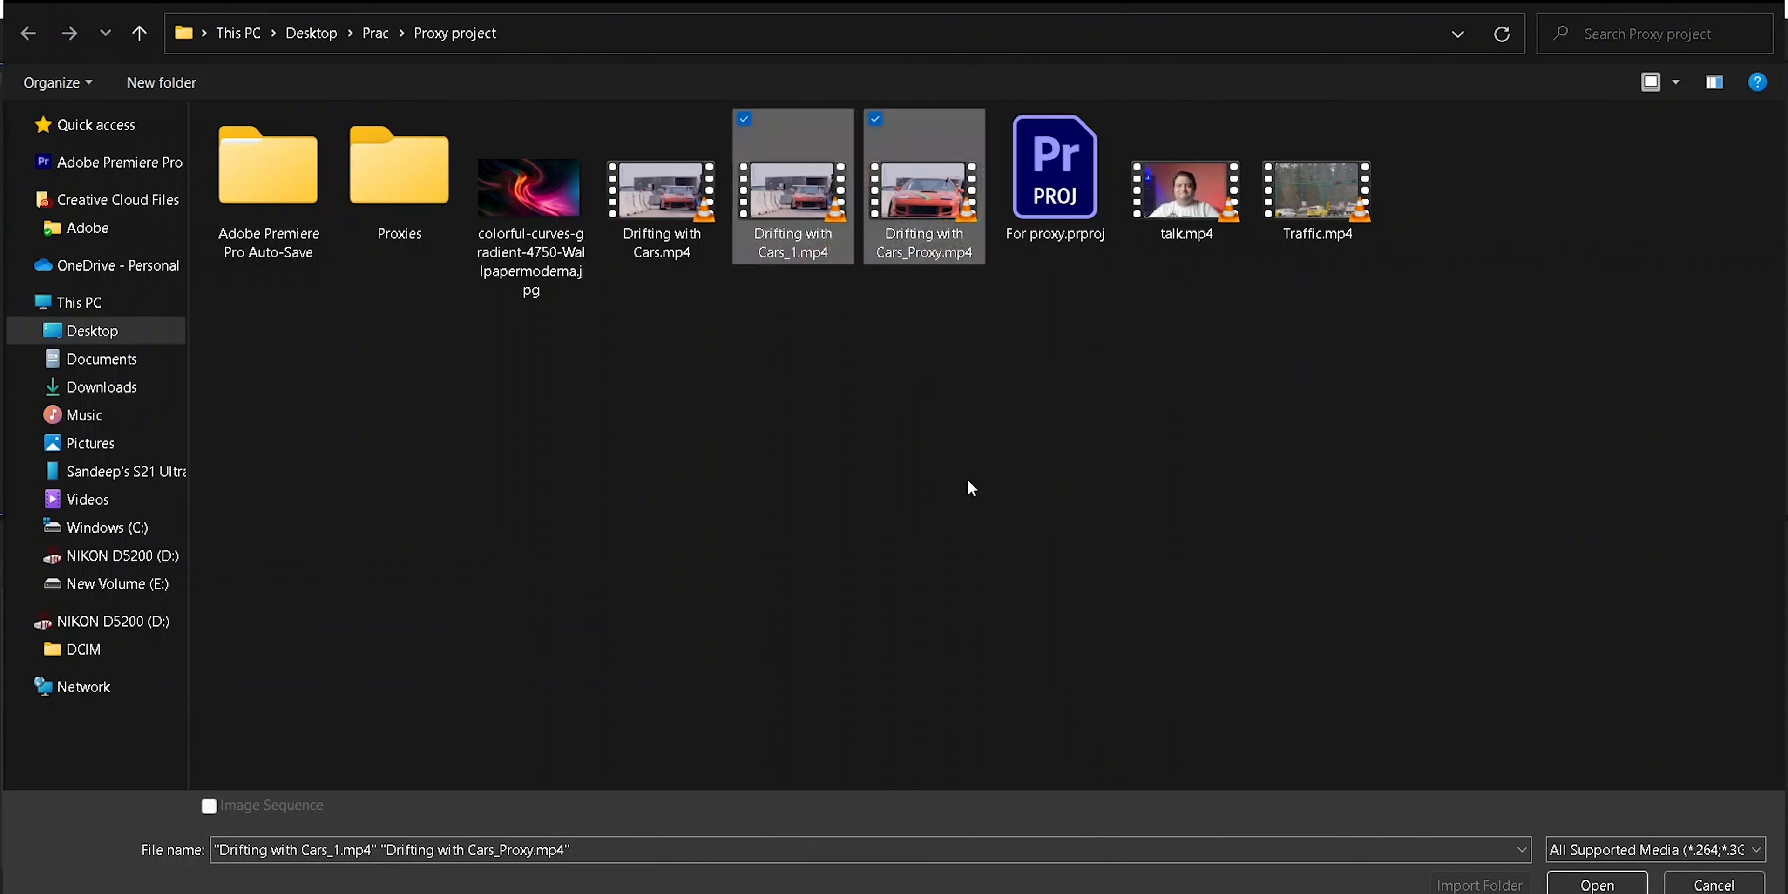
Import Drifting with Cars.mp4, talk.mp4 and Traffic.mp4 into the project, leaving out the For proxy.prproj file
click(689, 257)
shift+click(937, 222)
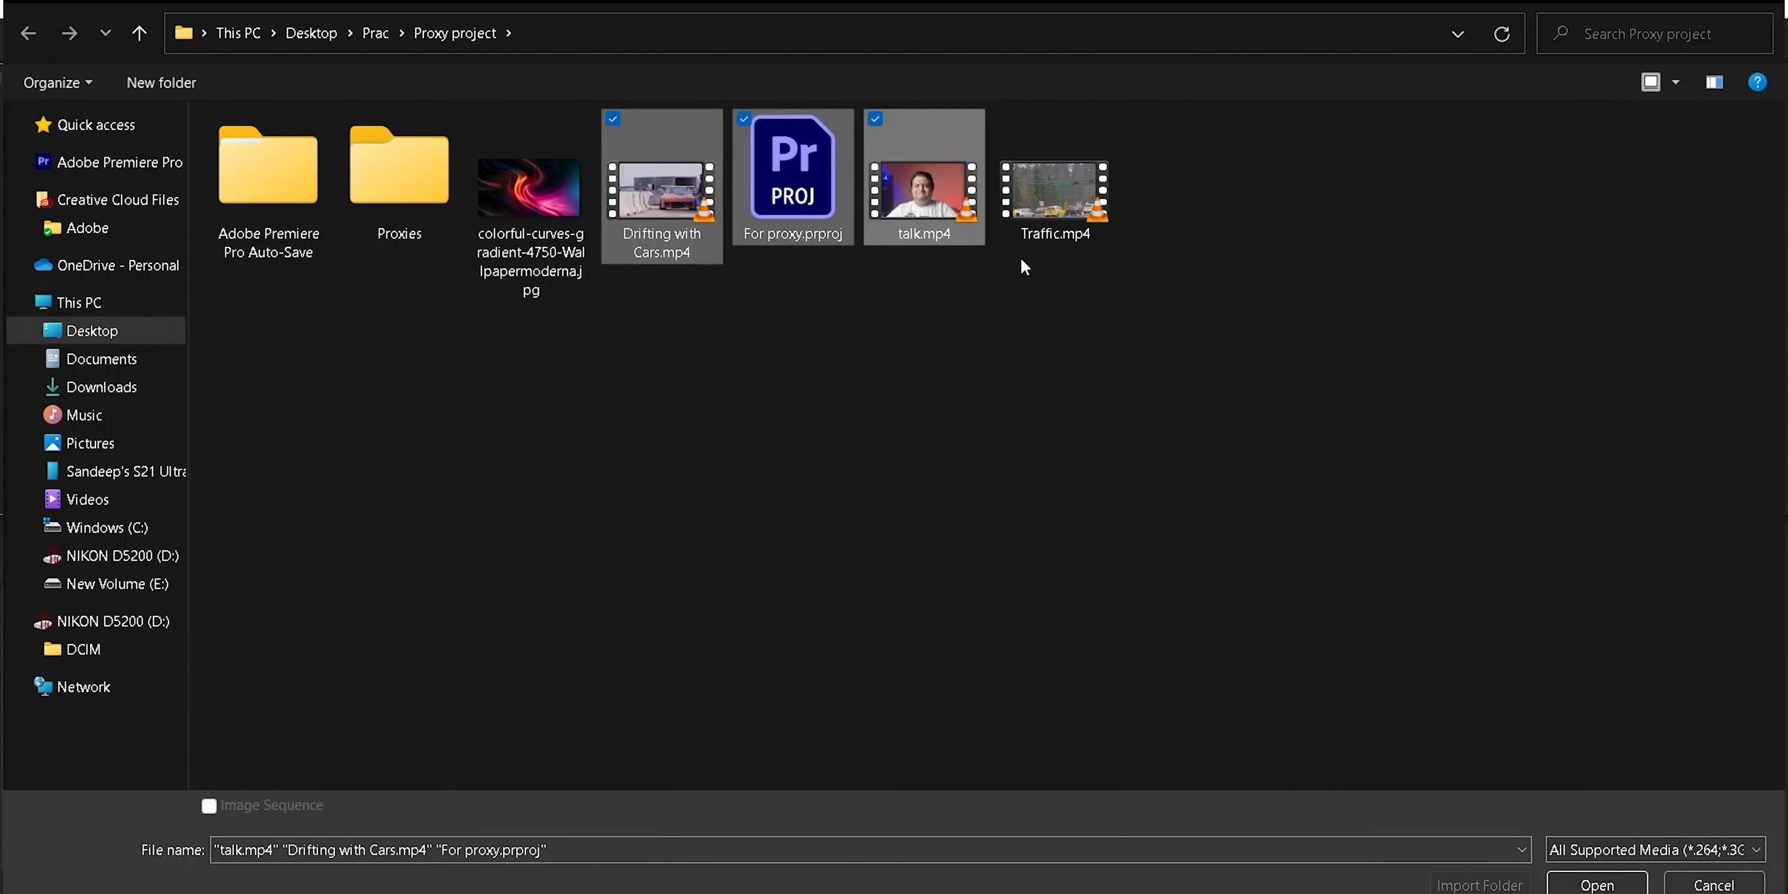
ctrl+click(1033, 216)
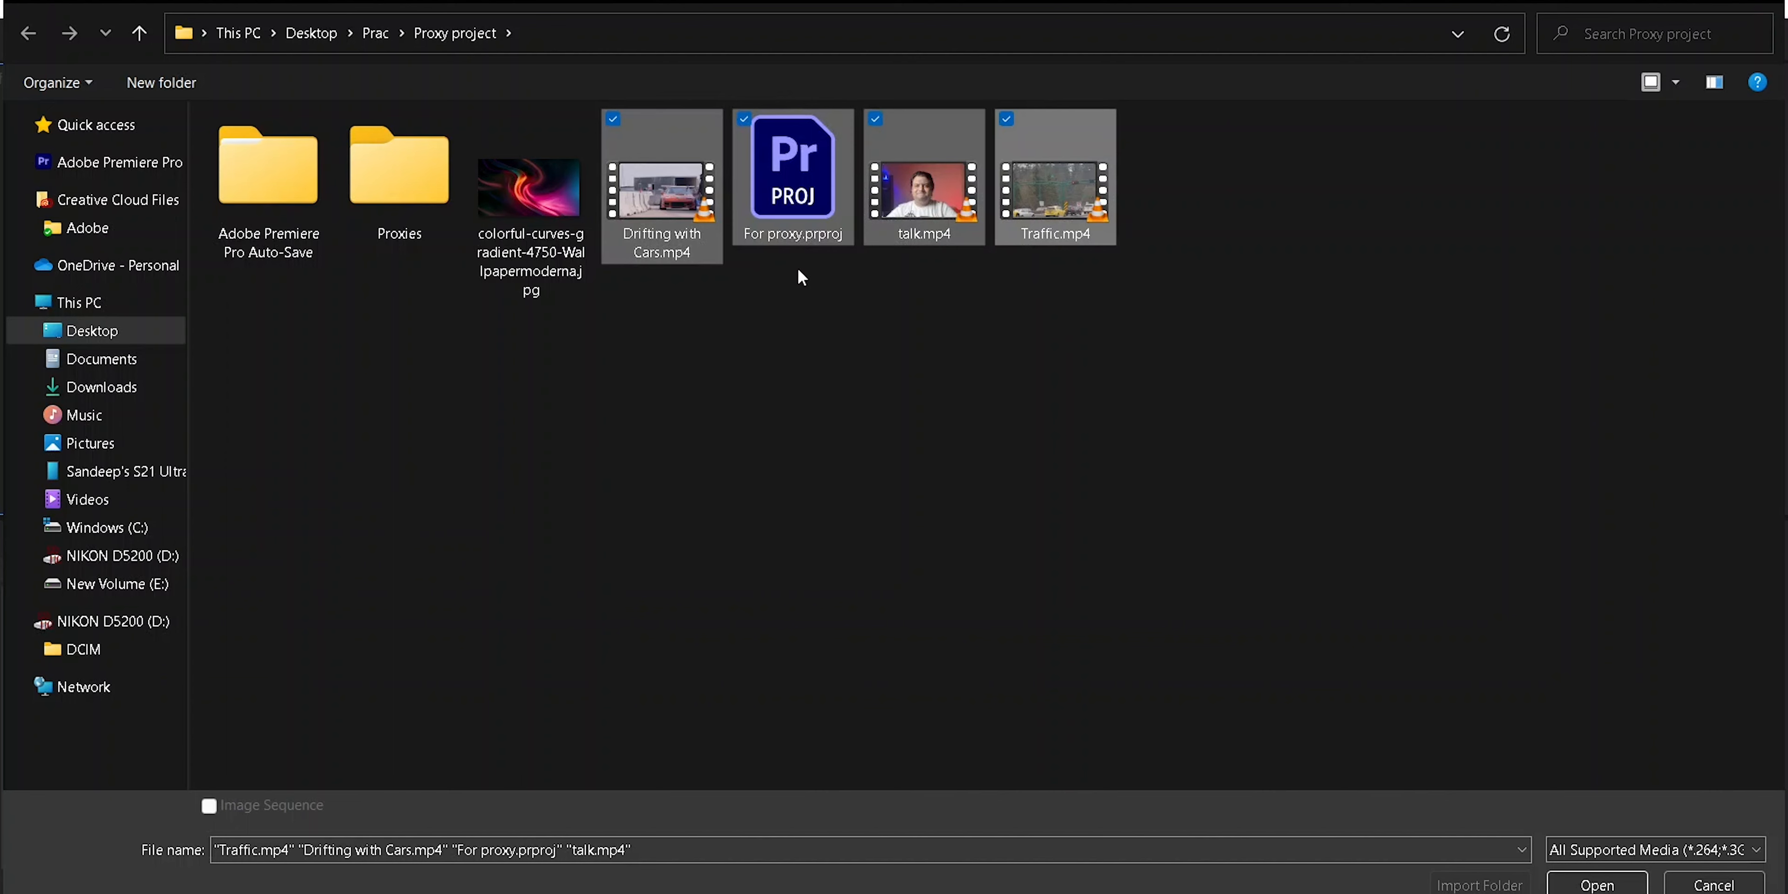
ctrl+click(795, 229)
click(1596, 884)
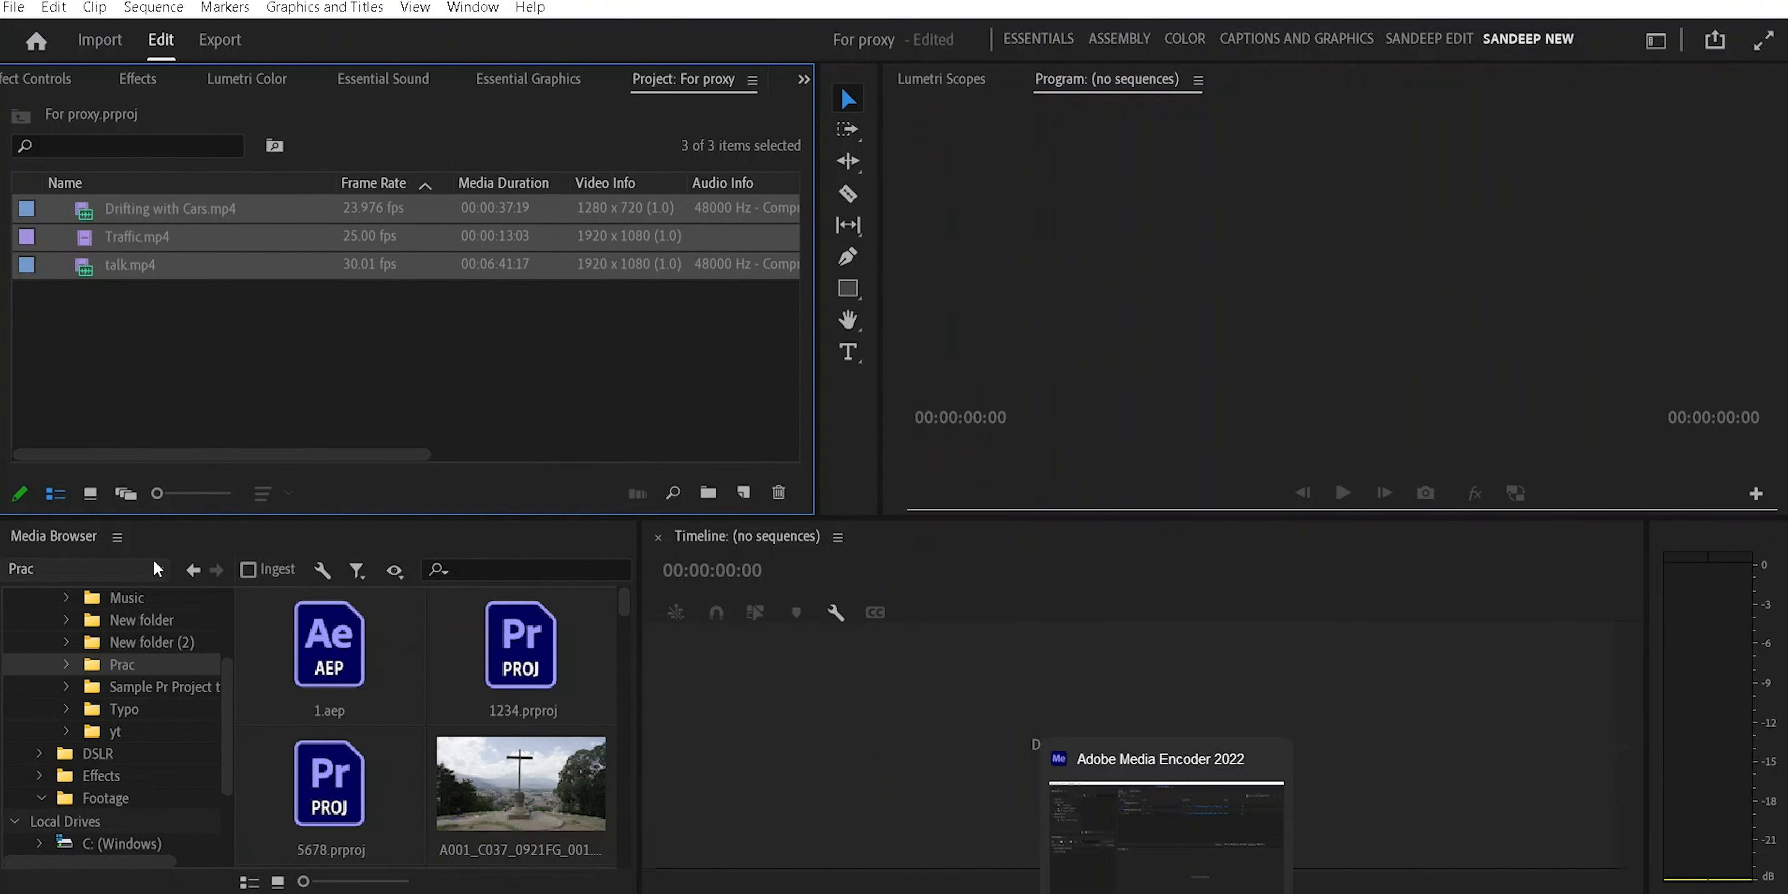
Switch to Adobe Media Encoder to check the queue for new jobs, and return to Premiere Pro with the clips deselected
click(1166, 893)
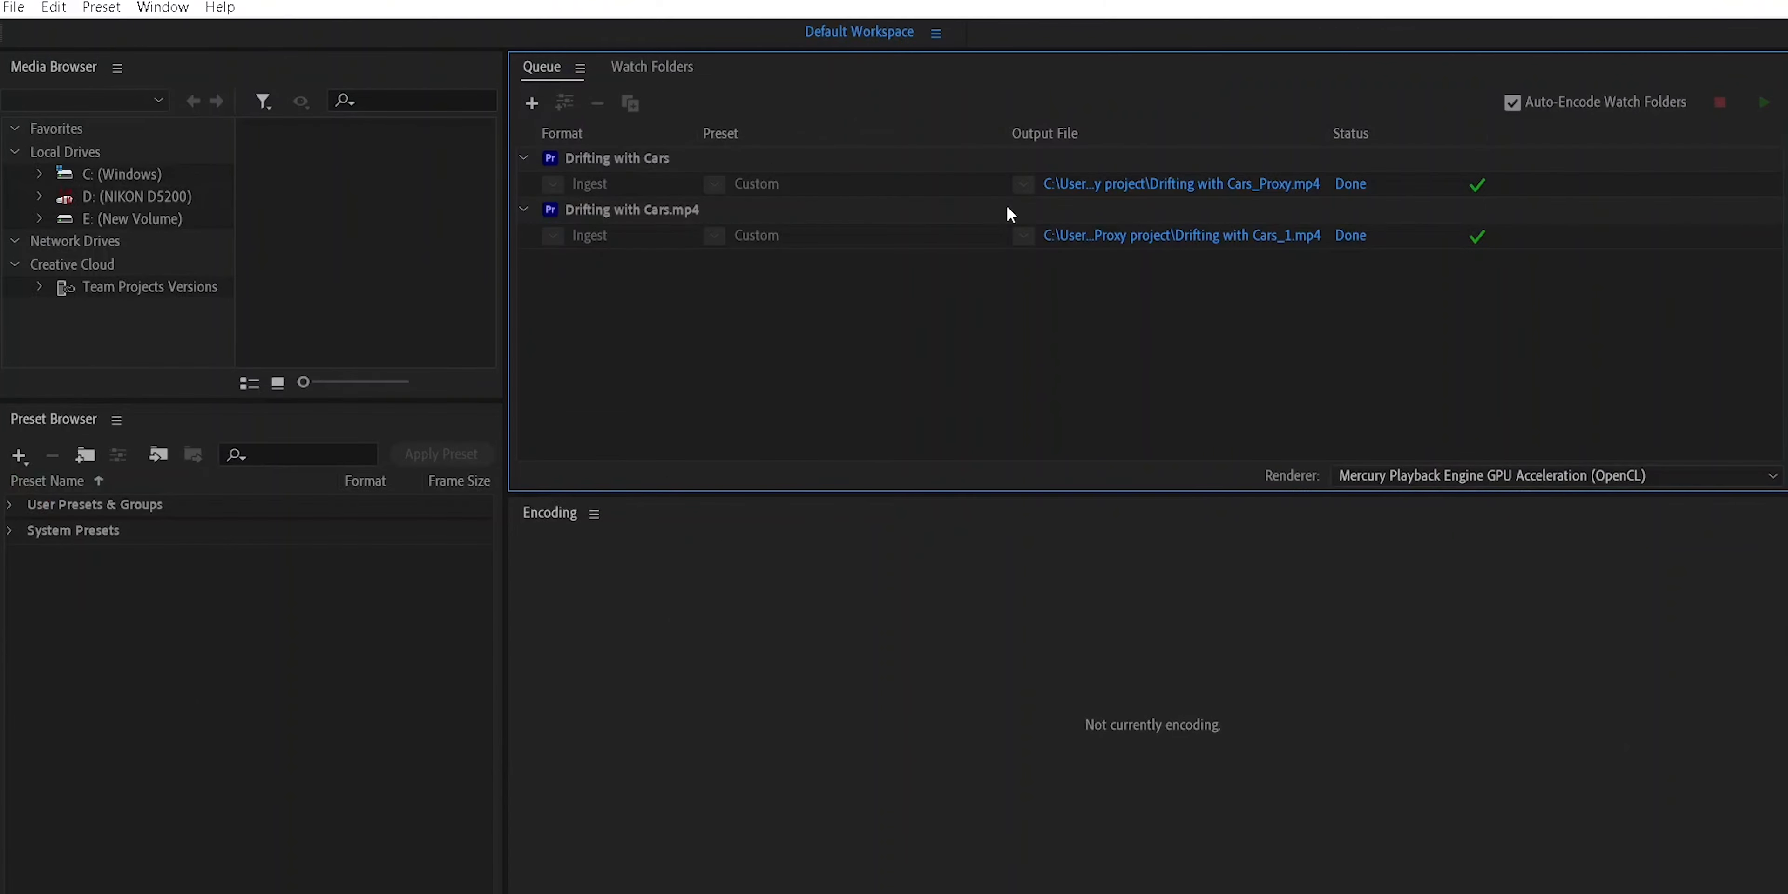
click(1685, 0)
click(220, 340)
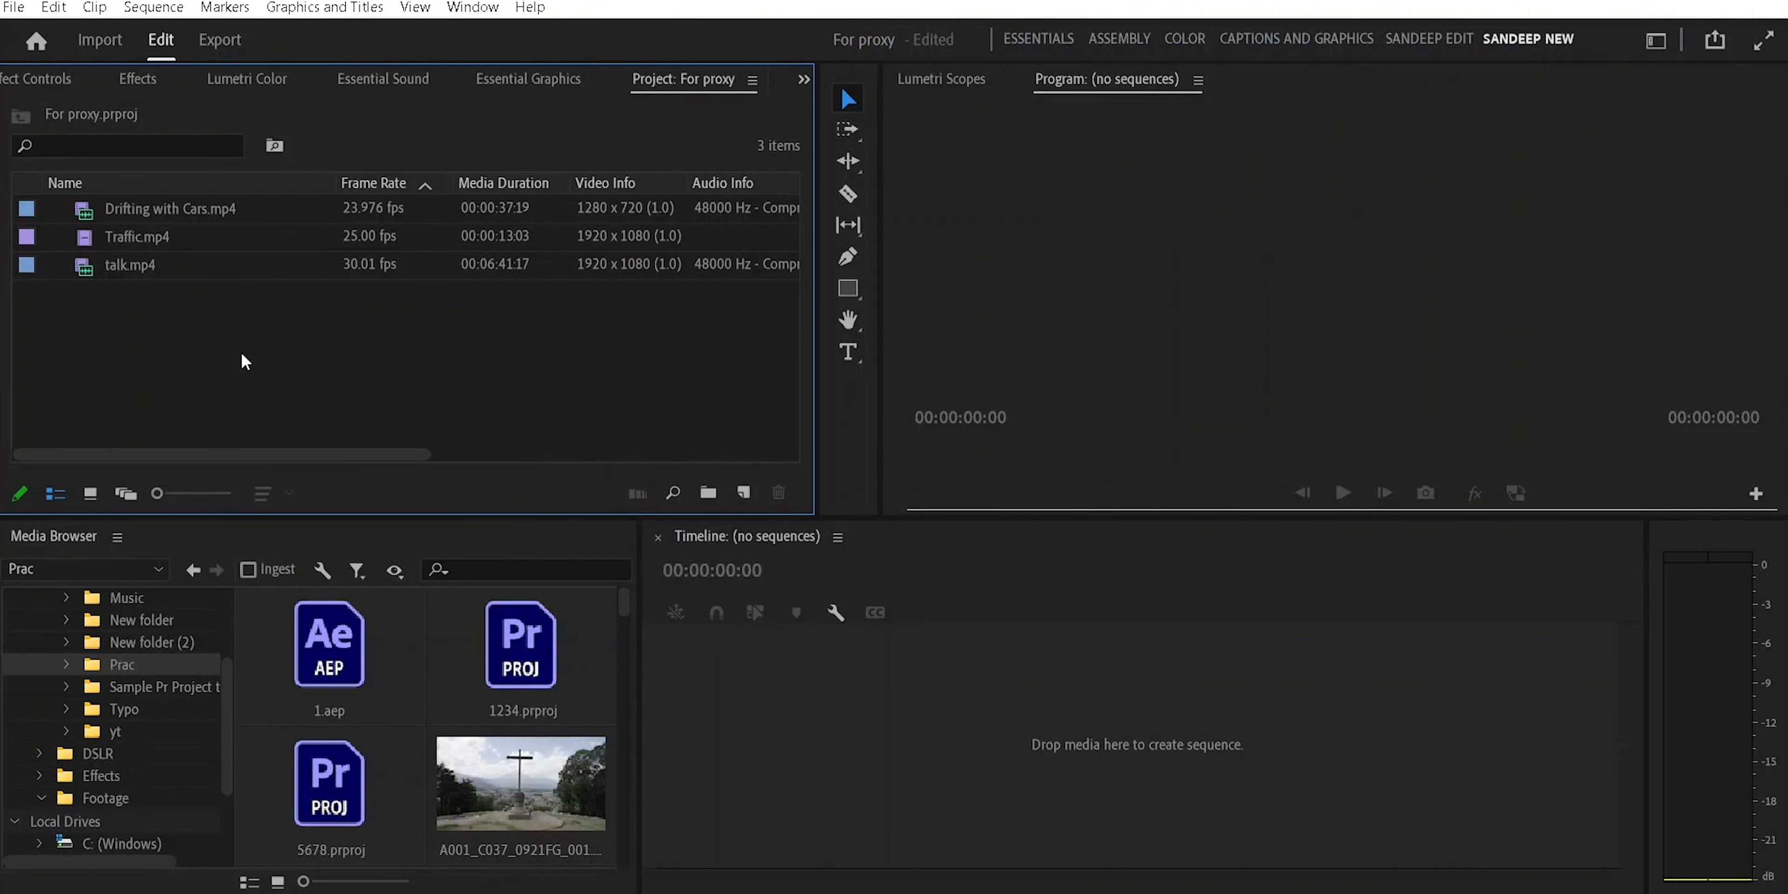
Create a sequence from the three imported clips and close the Media Browser panel to enlarge the timeline
drag(102, 292, 772, 735)
click(119, 538)
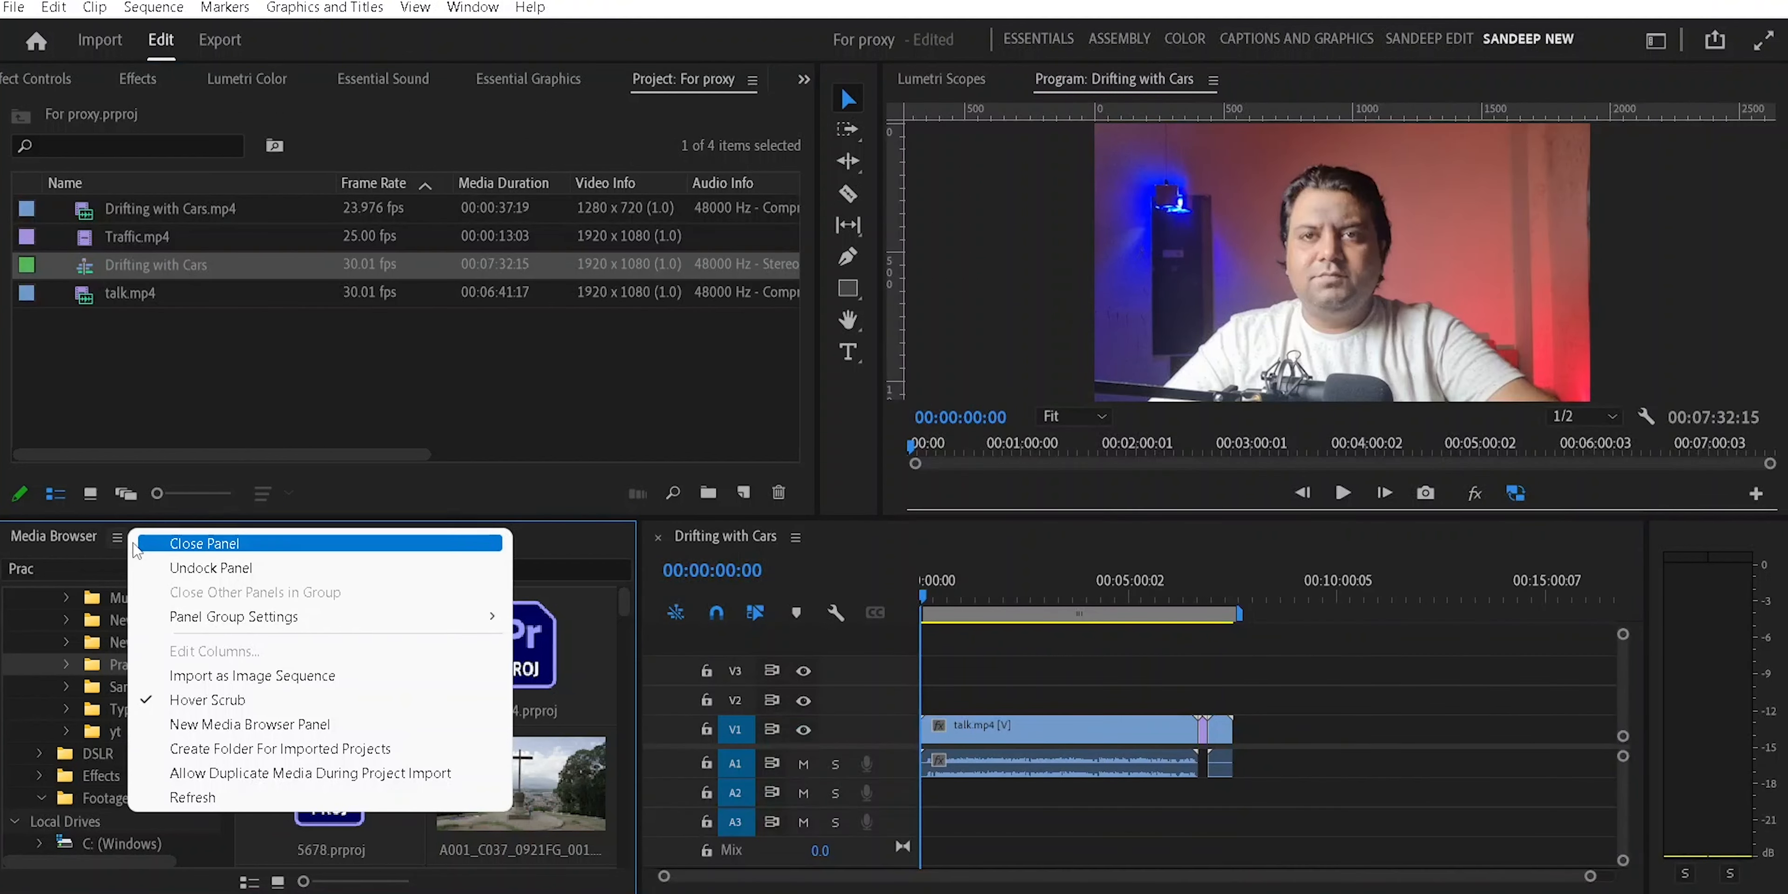
click(142, 548)
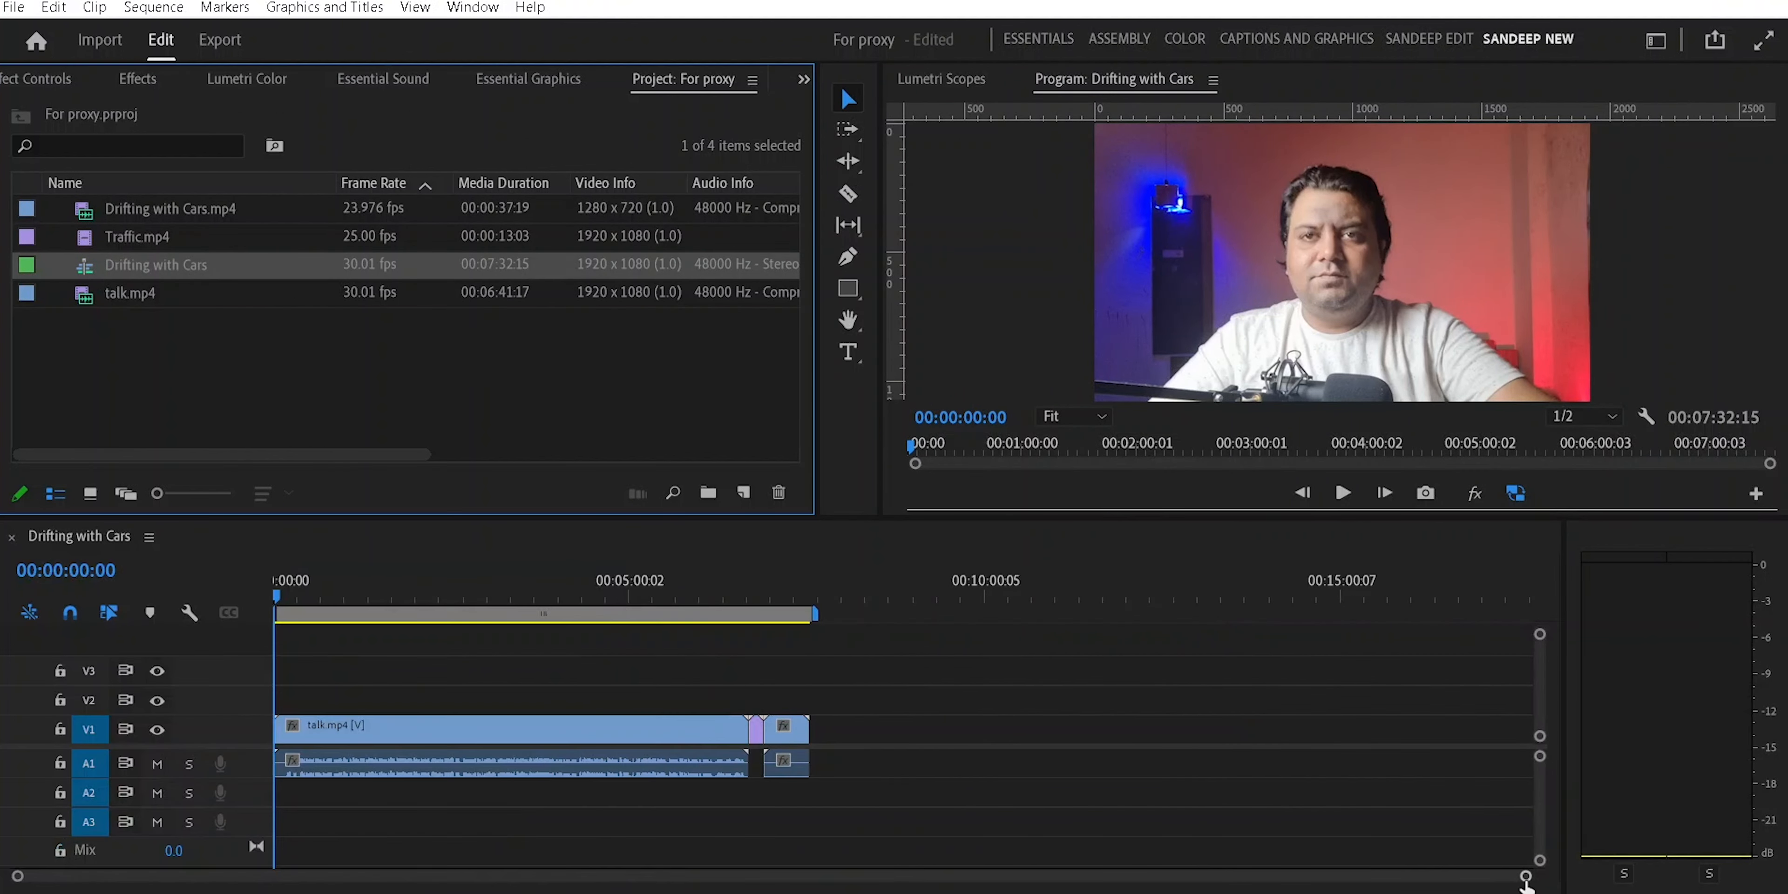
drag(1525, 876, 1402, 877)
drag(1559, 704, 1674, 700)
drag(1572, 877, 1371, 877)
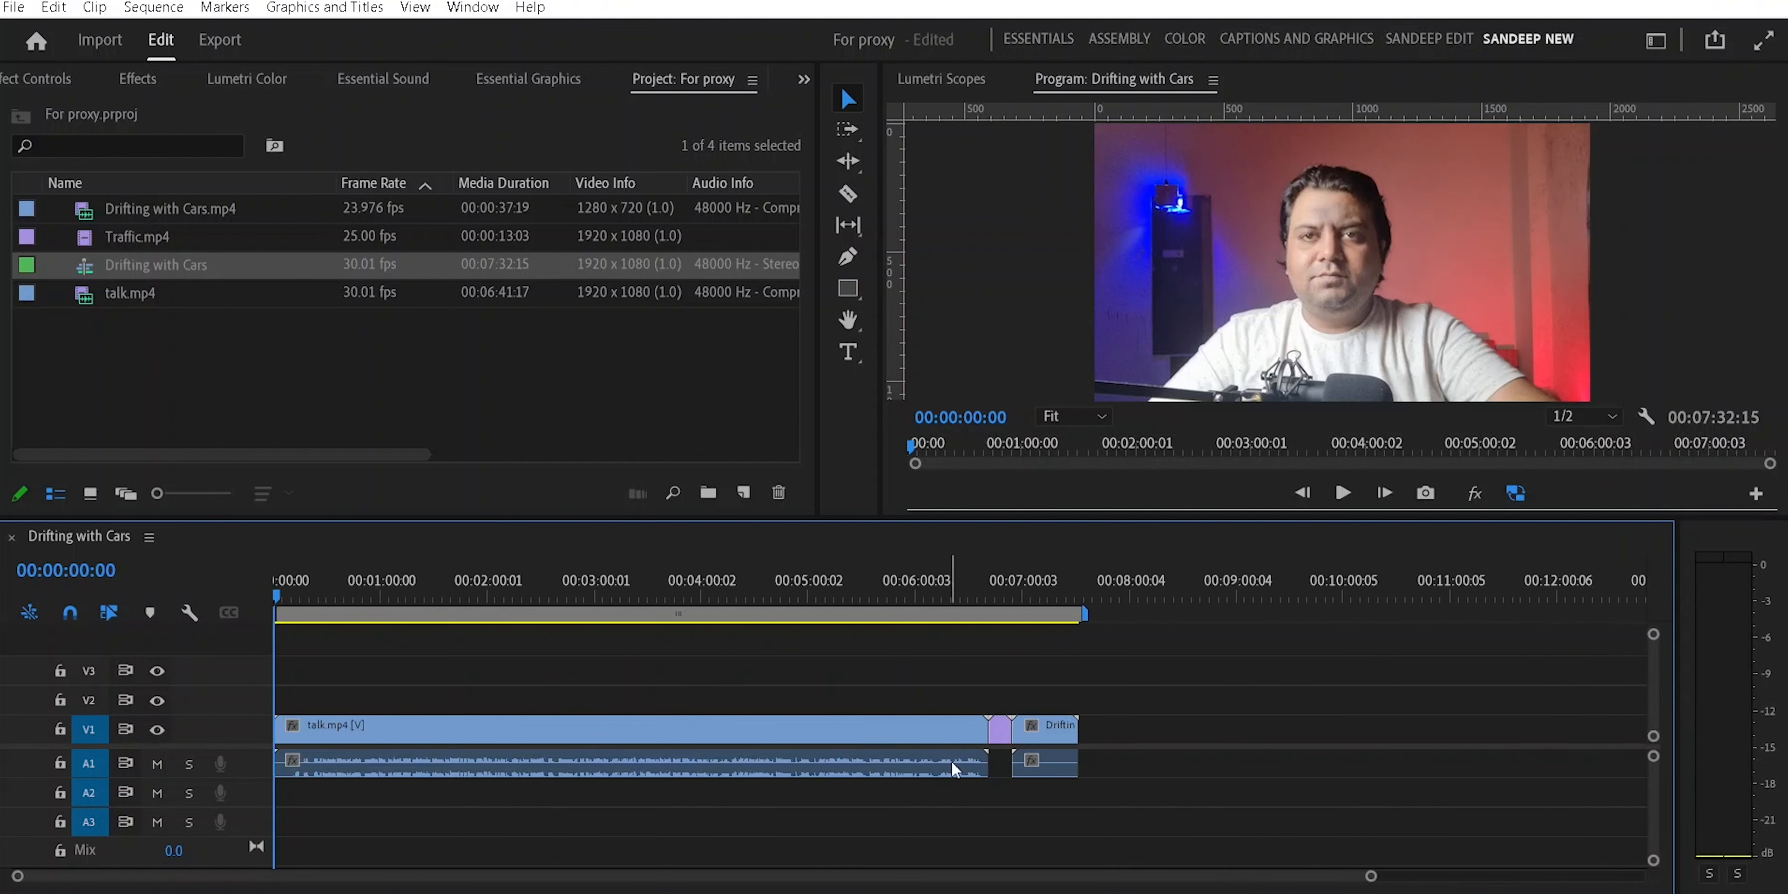
Scrub the sequence to 00:03:22:09 and sort the project items by name
click(999, 594)
drag(991, 596, 634, 597)
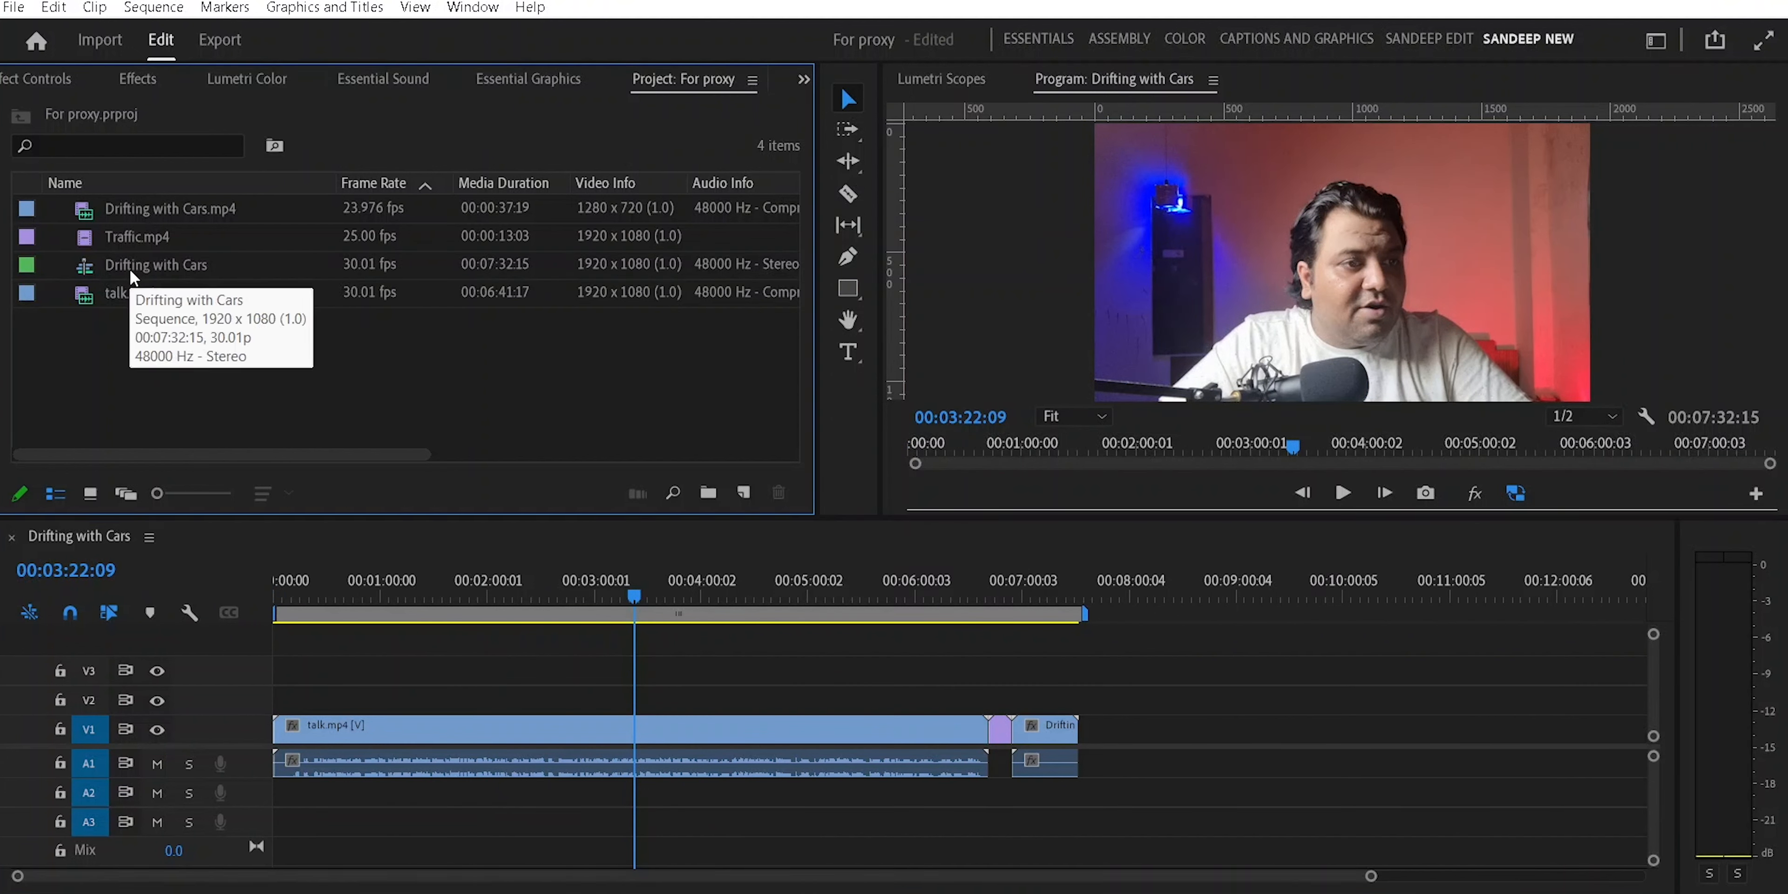
click(126, 294)
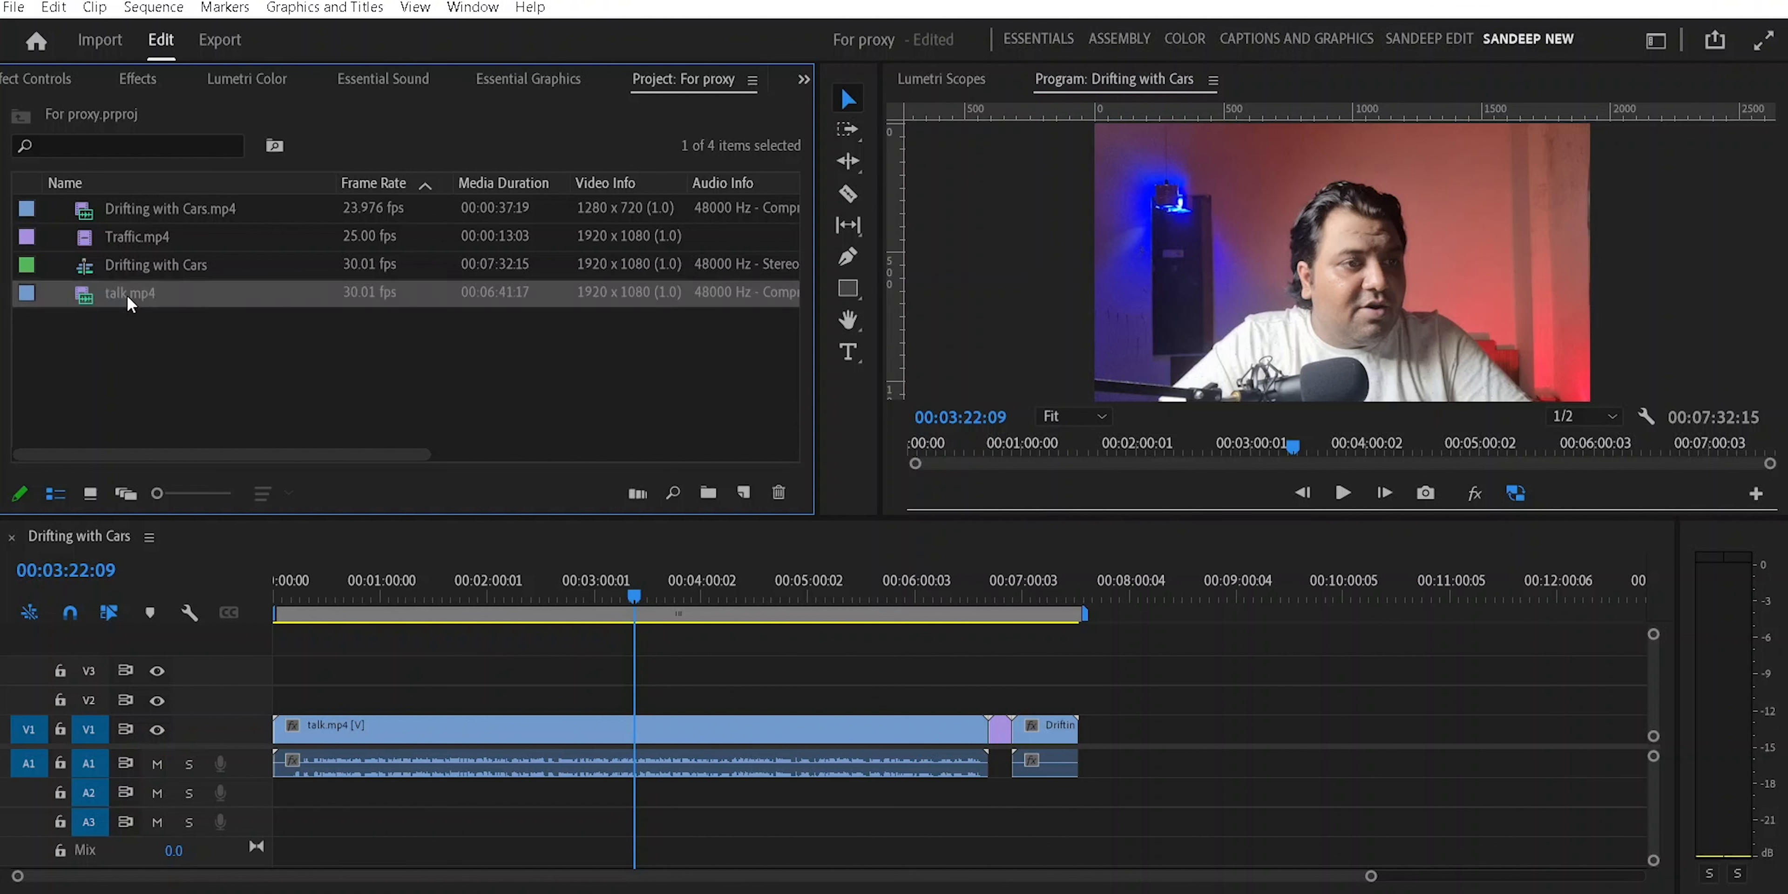
click(173, 185)
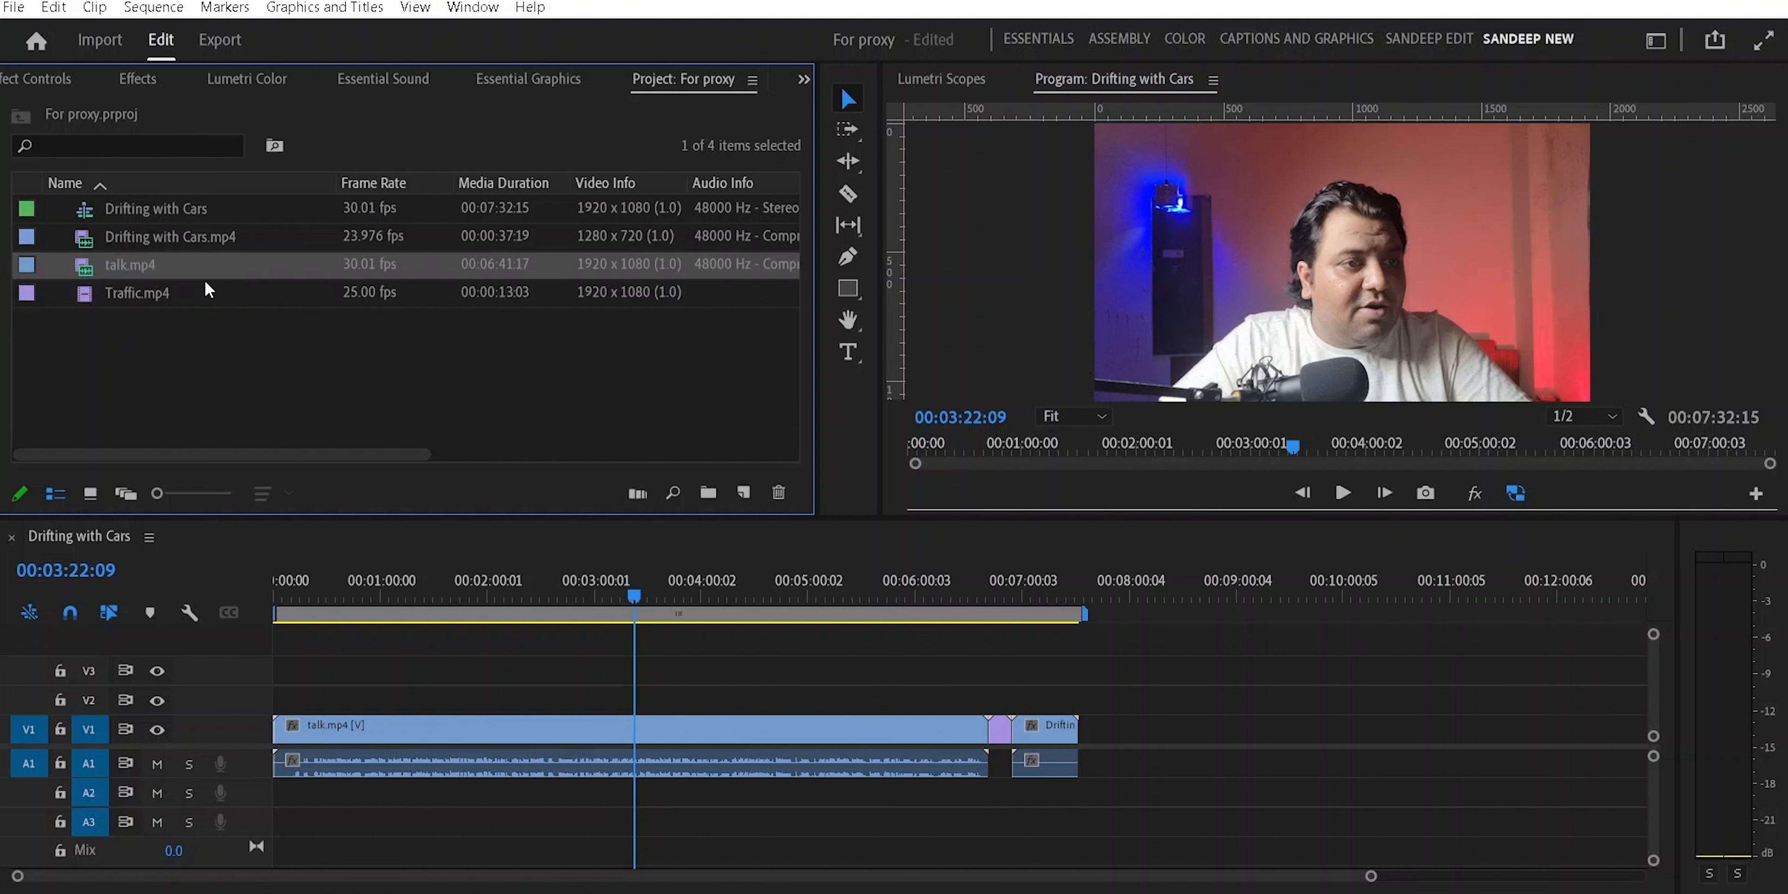
View the proxy commands offered for the three source clips together, without running any of them
drag(208, 344, 115, 238)
right_click(115, 238)
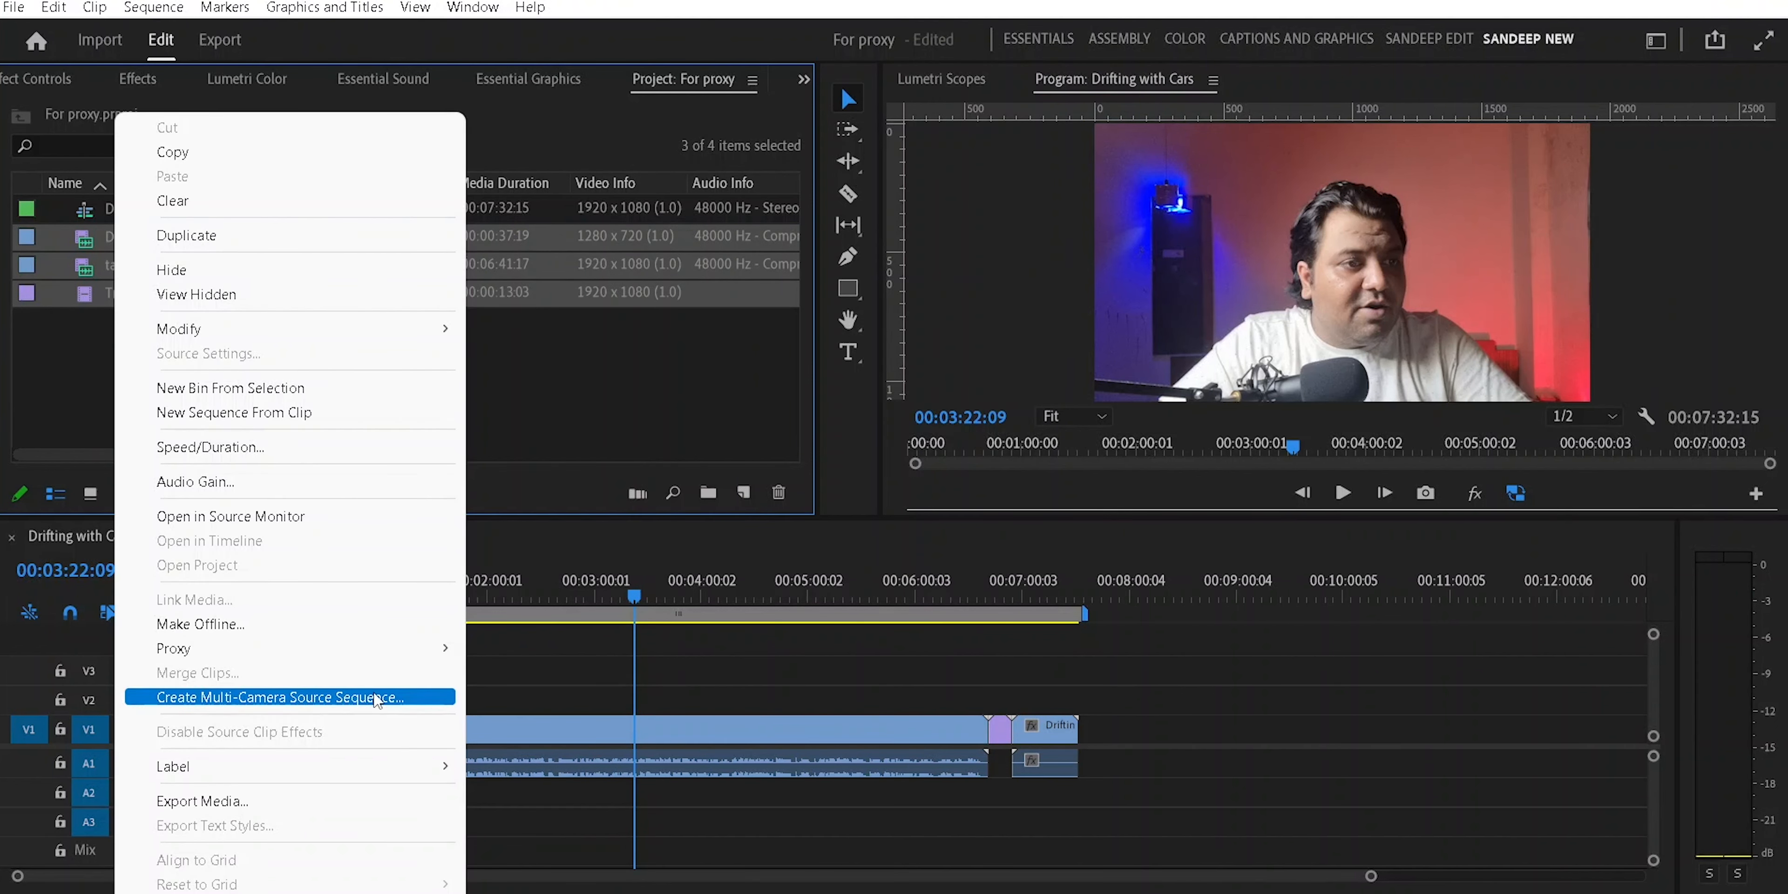
mouse_move(375, 657)
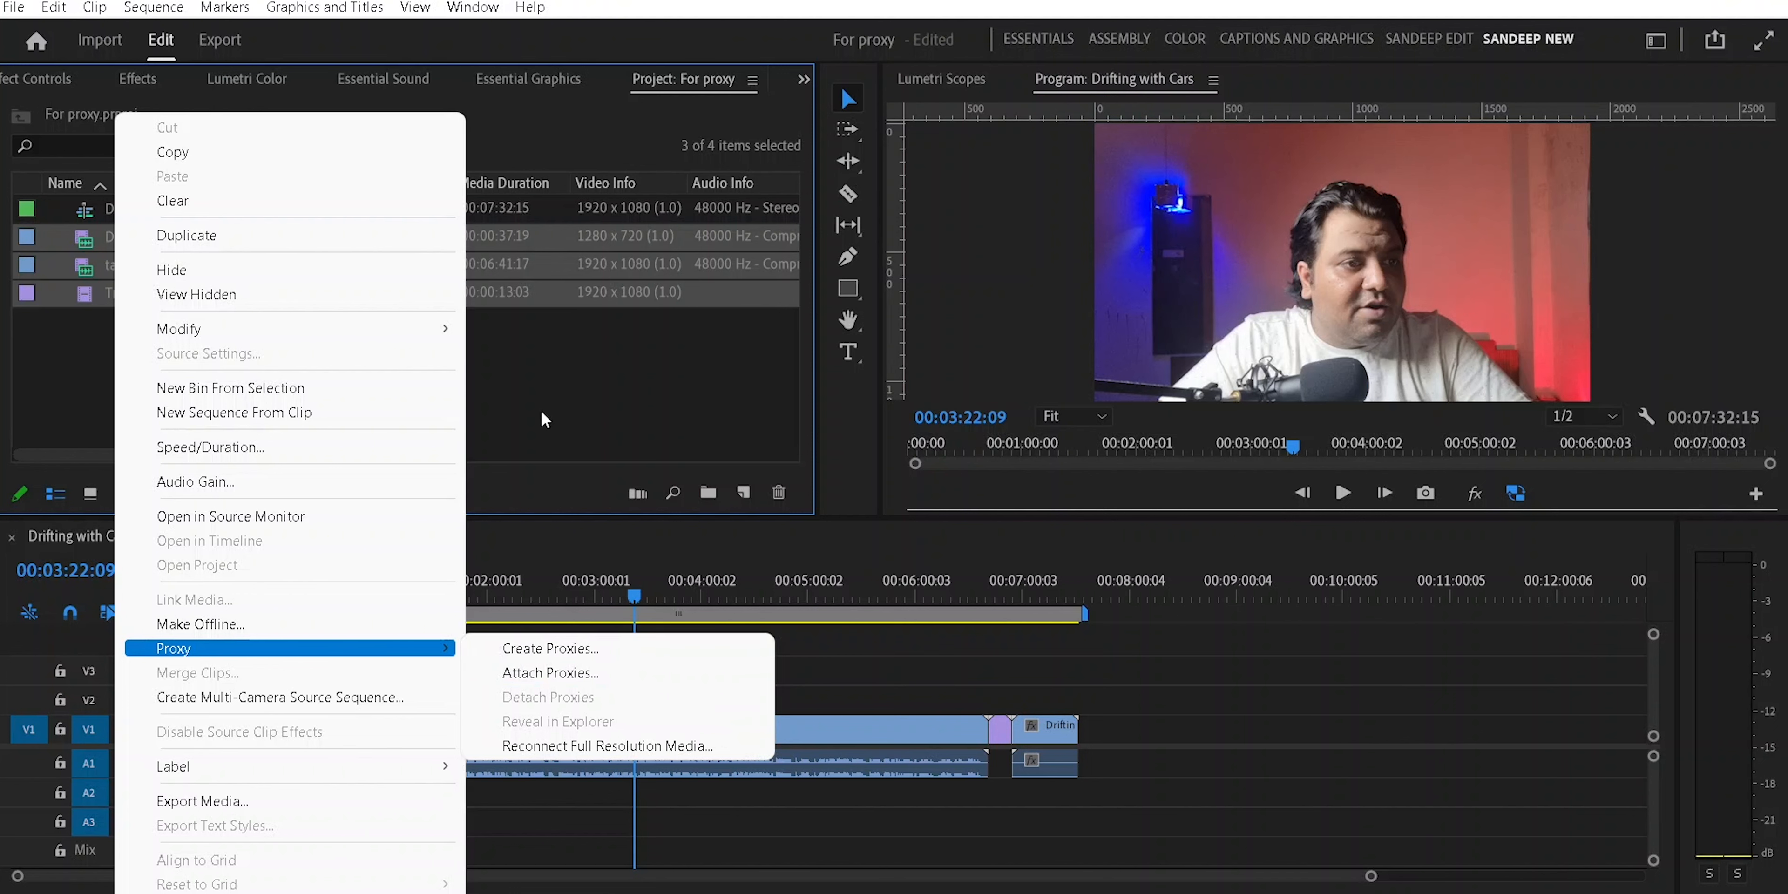
click(555, 423)
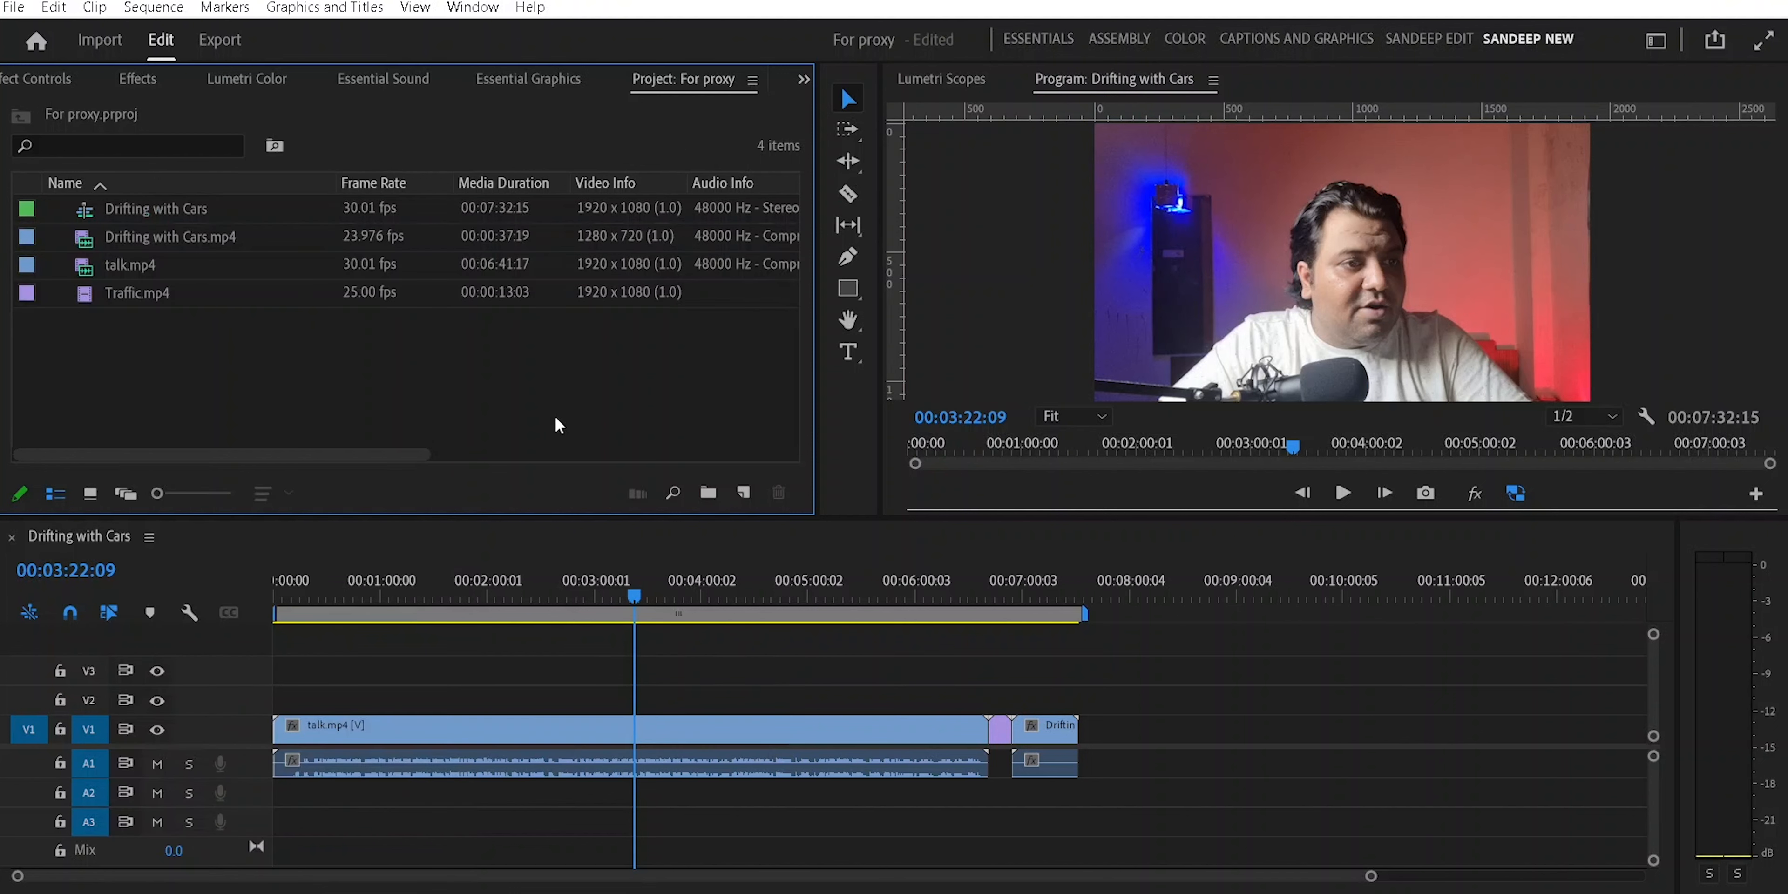
Create a proxy of Traffic.mp4 in H.264 format with the 1907 Ingest Preset and the watermark enabled
click(127, 294)
right_click(127, 295)
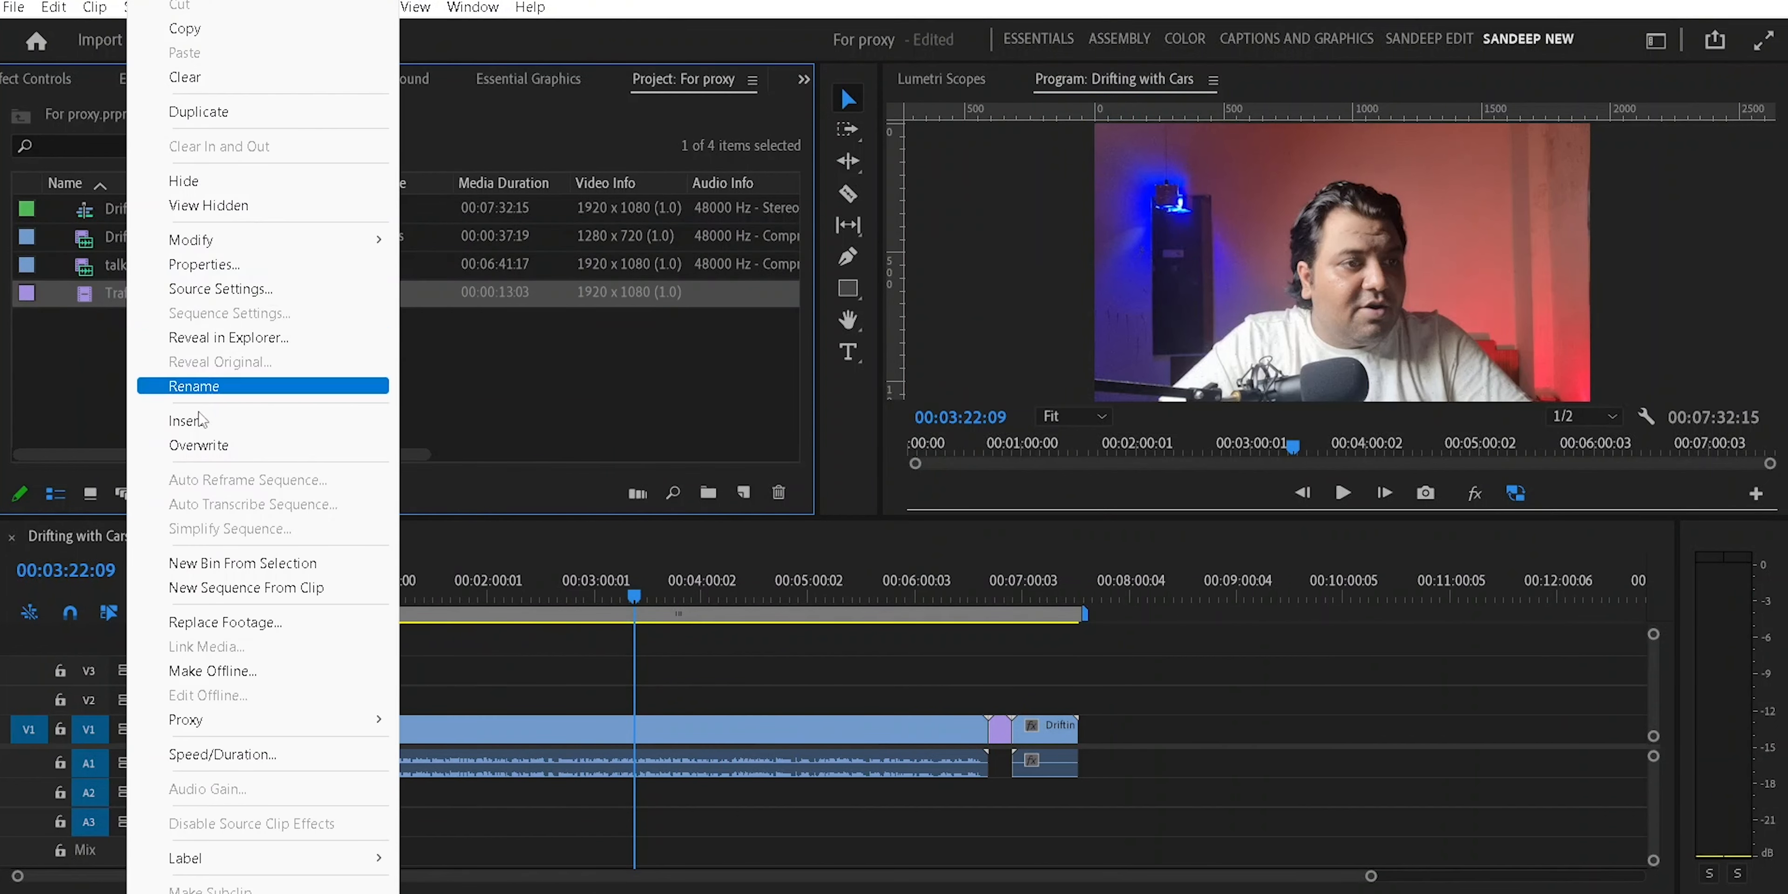
mouse_move(330, 727)
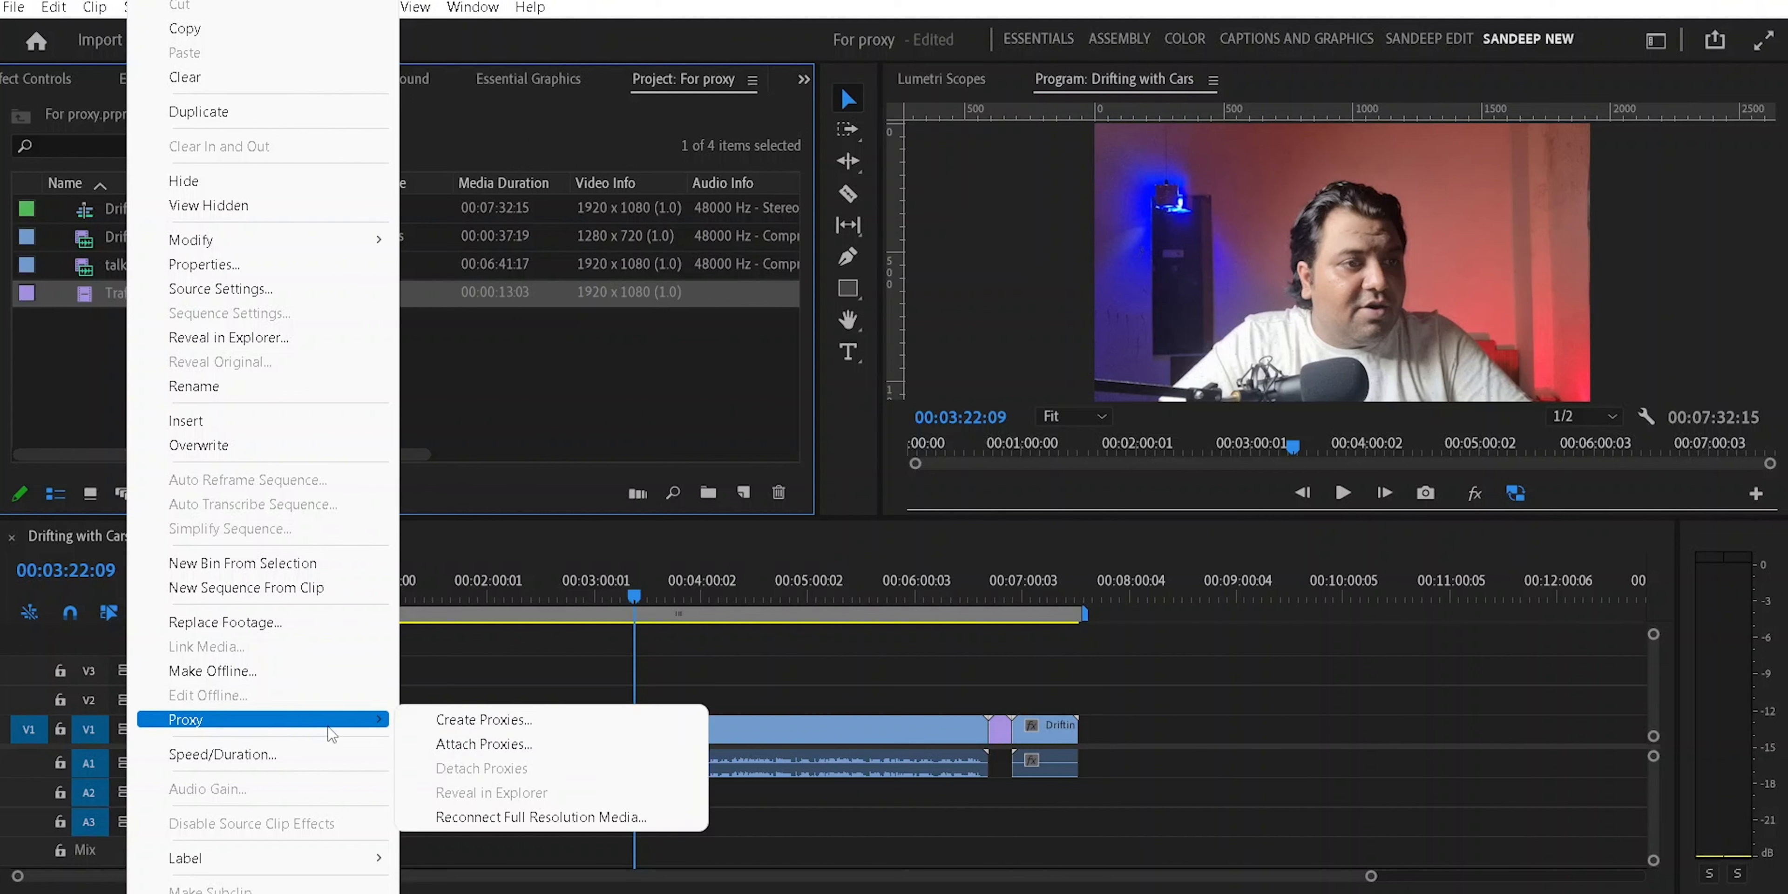
click(465, 722)
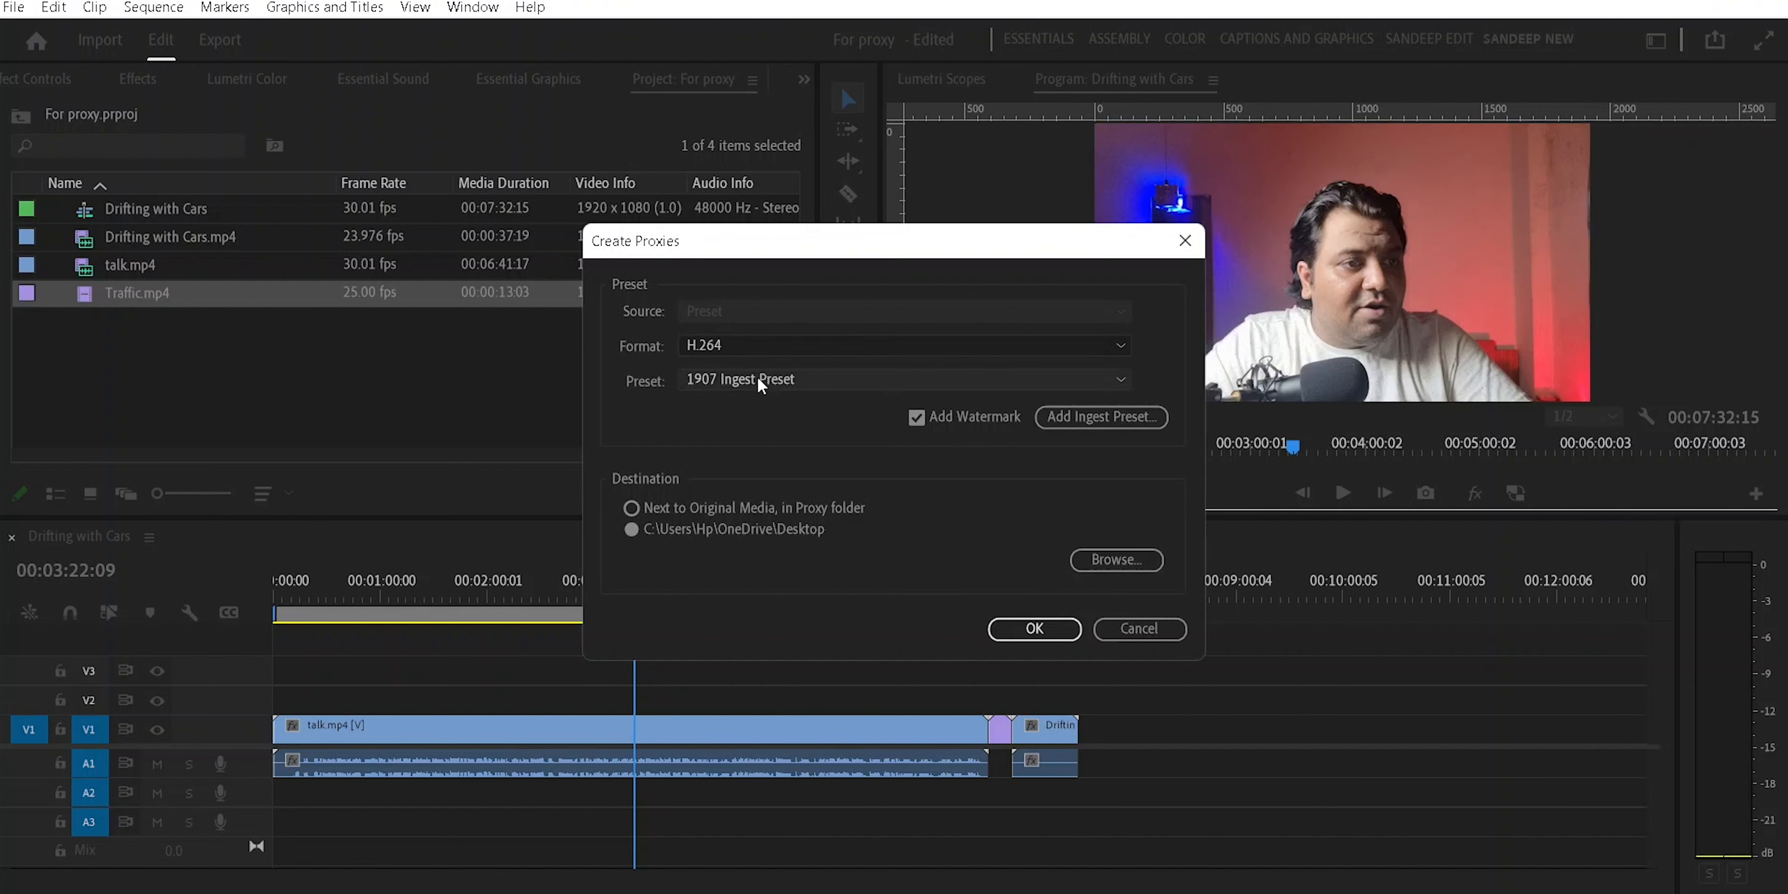
click(817, 379)
click(792, 400)
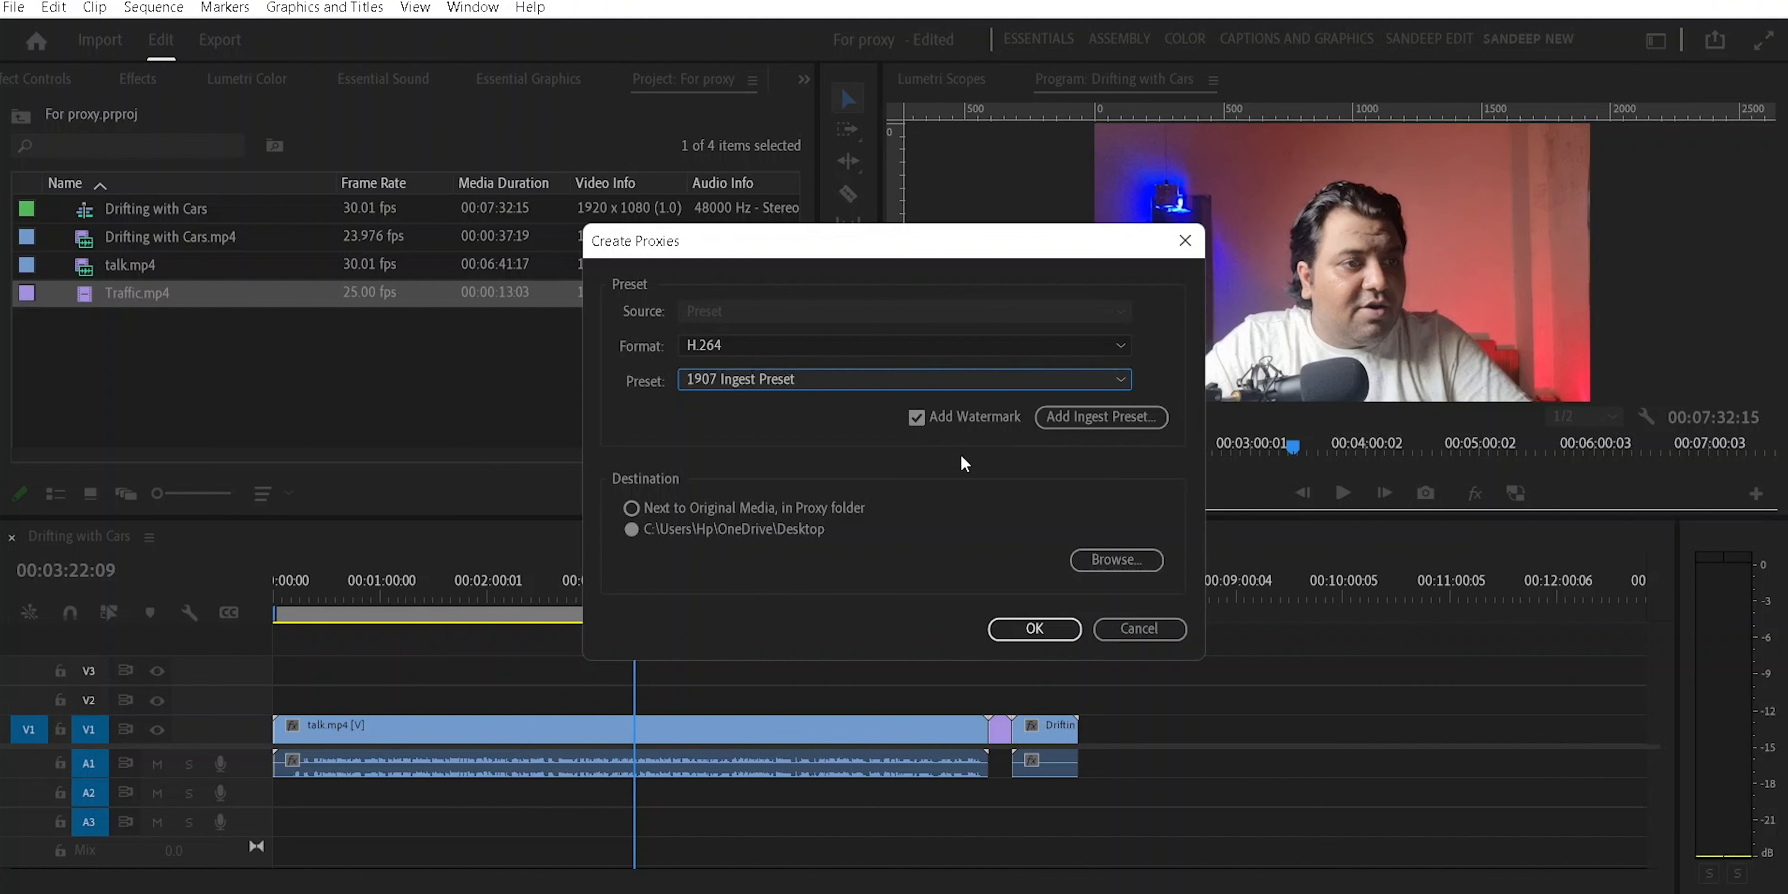
click(918, 420)
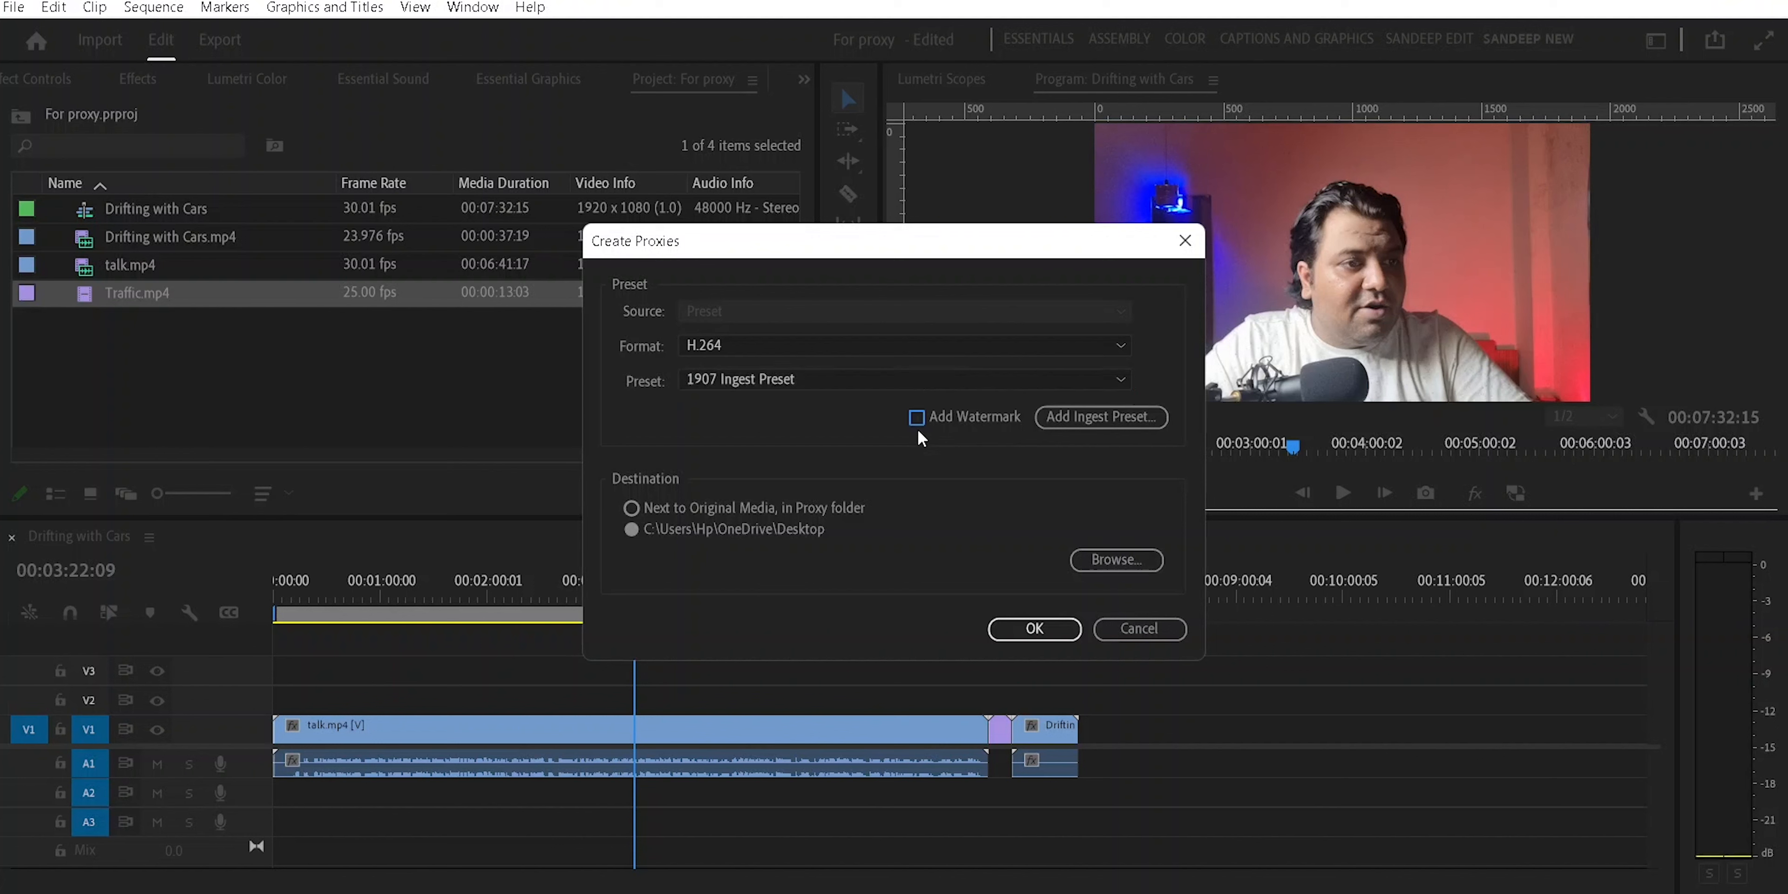
click(918, 418)
click(1024, 628)
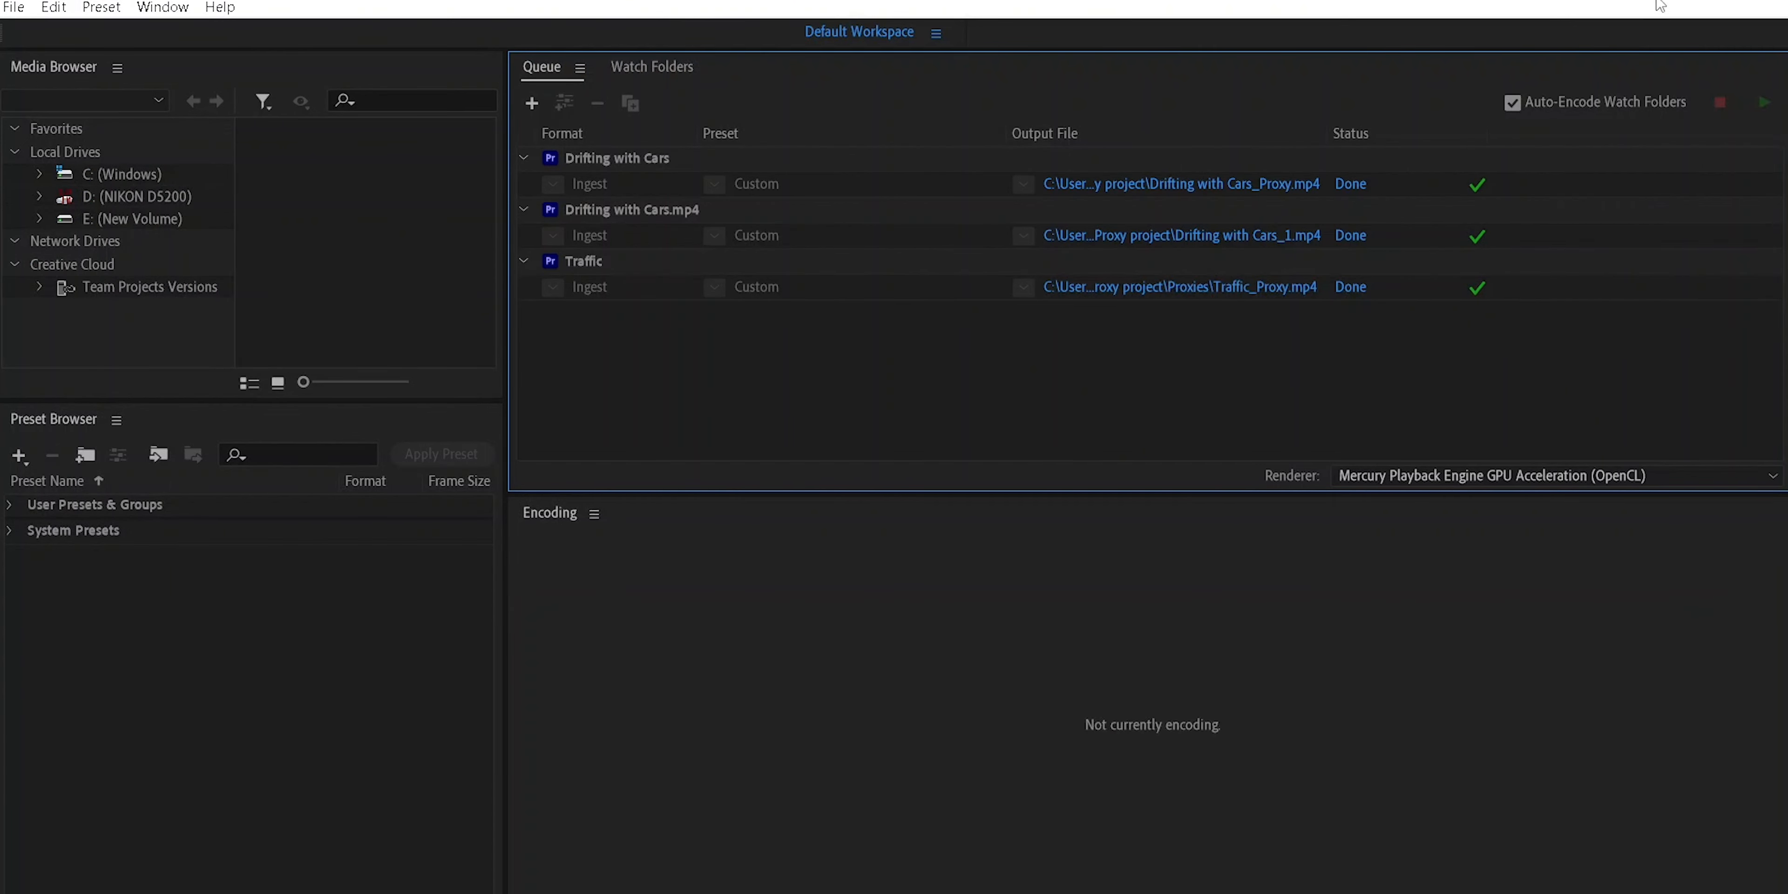
Return from Media Encoder to Premiere Pro and check the proxy status and file path columns of Traffic.mp4
click(1661, 1)
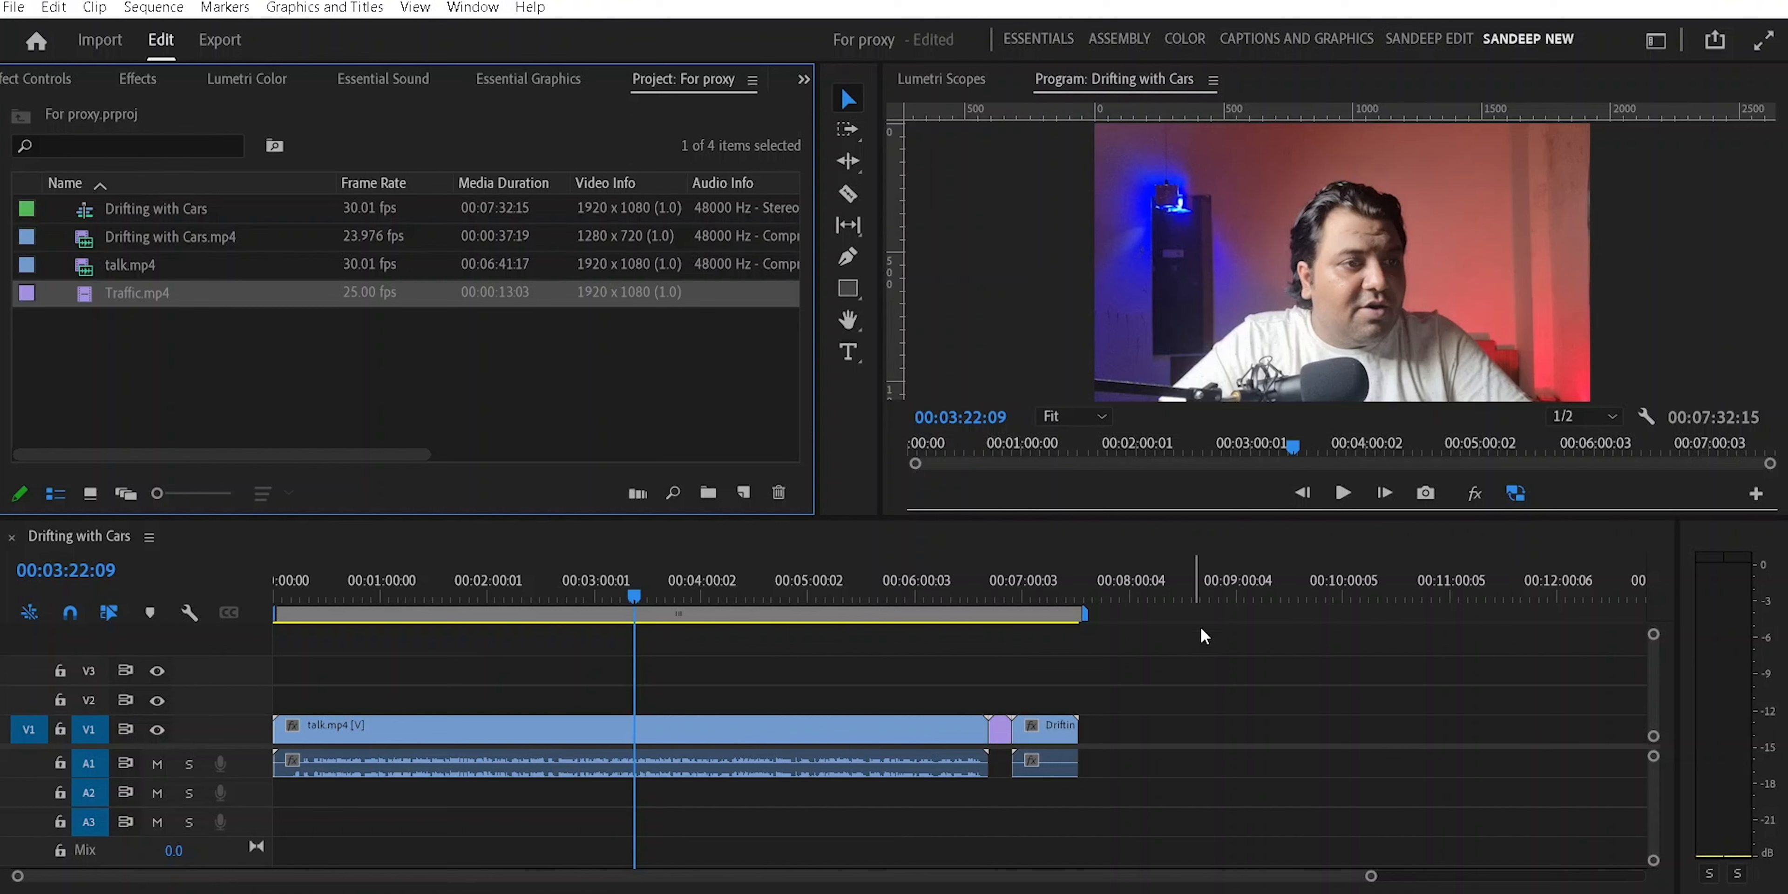
drag(384, 447, 782, 458)
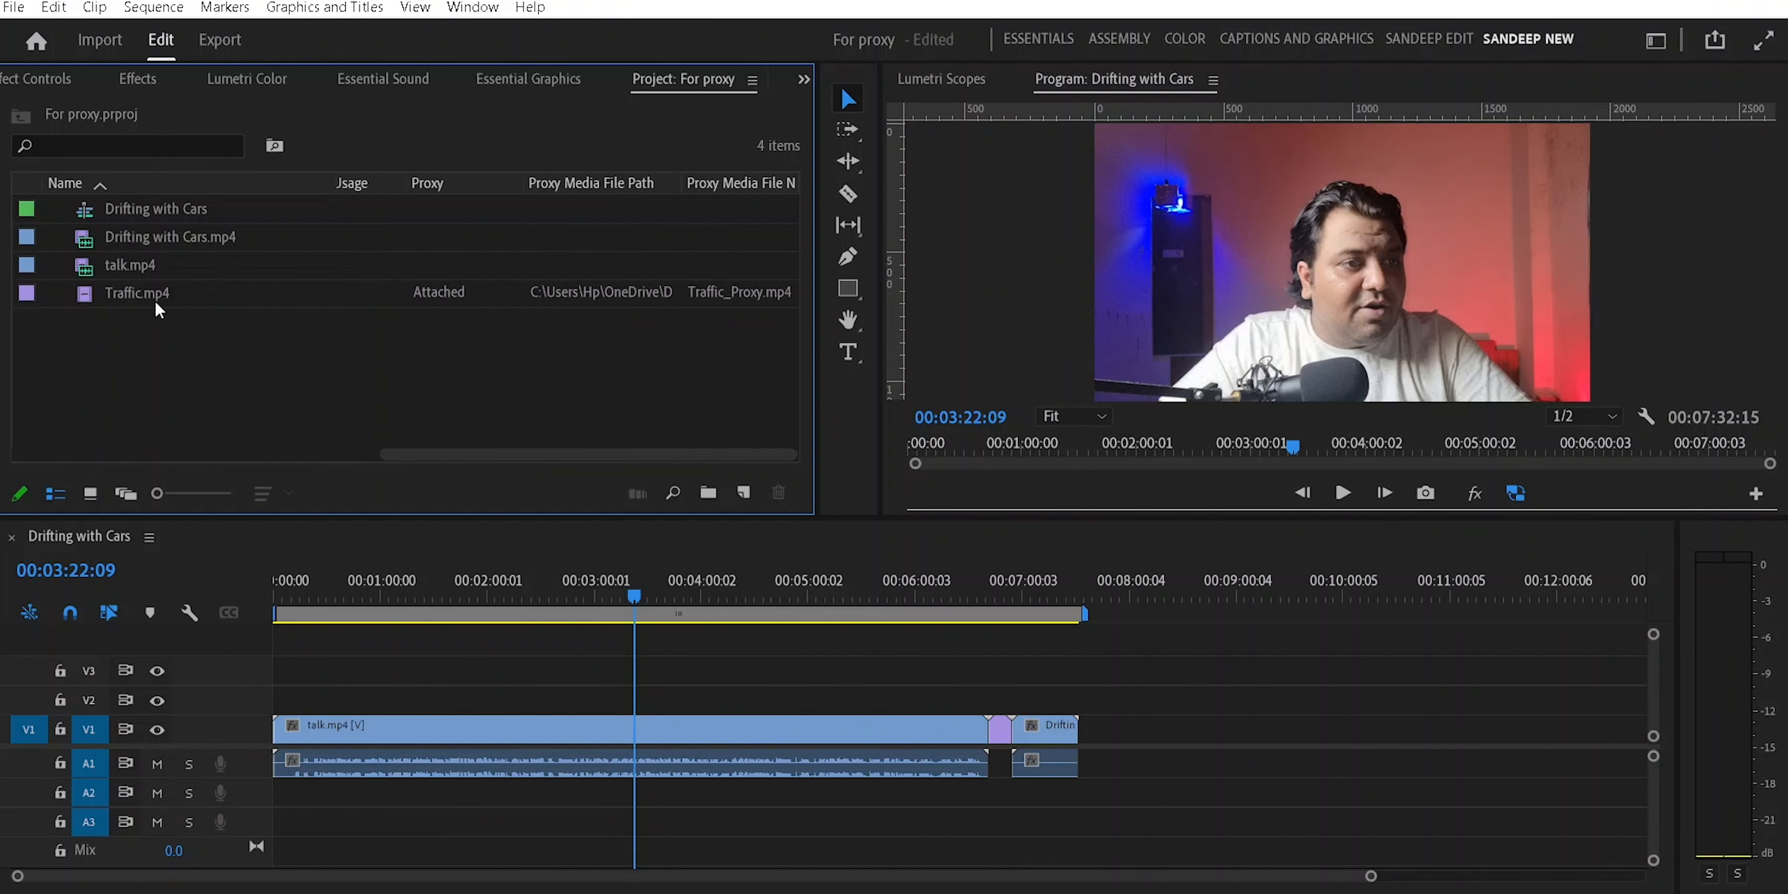
Toggle proxy playback off and on twice in the Program monitor
click(1516, 494)
click(1517, 494)
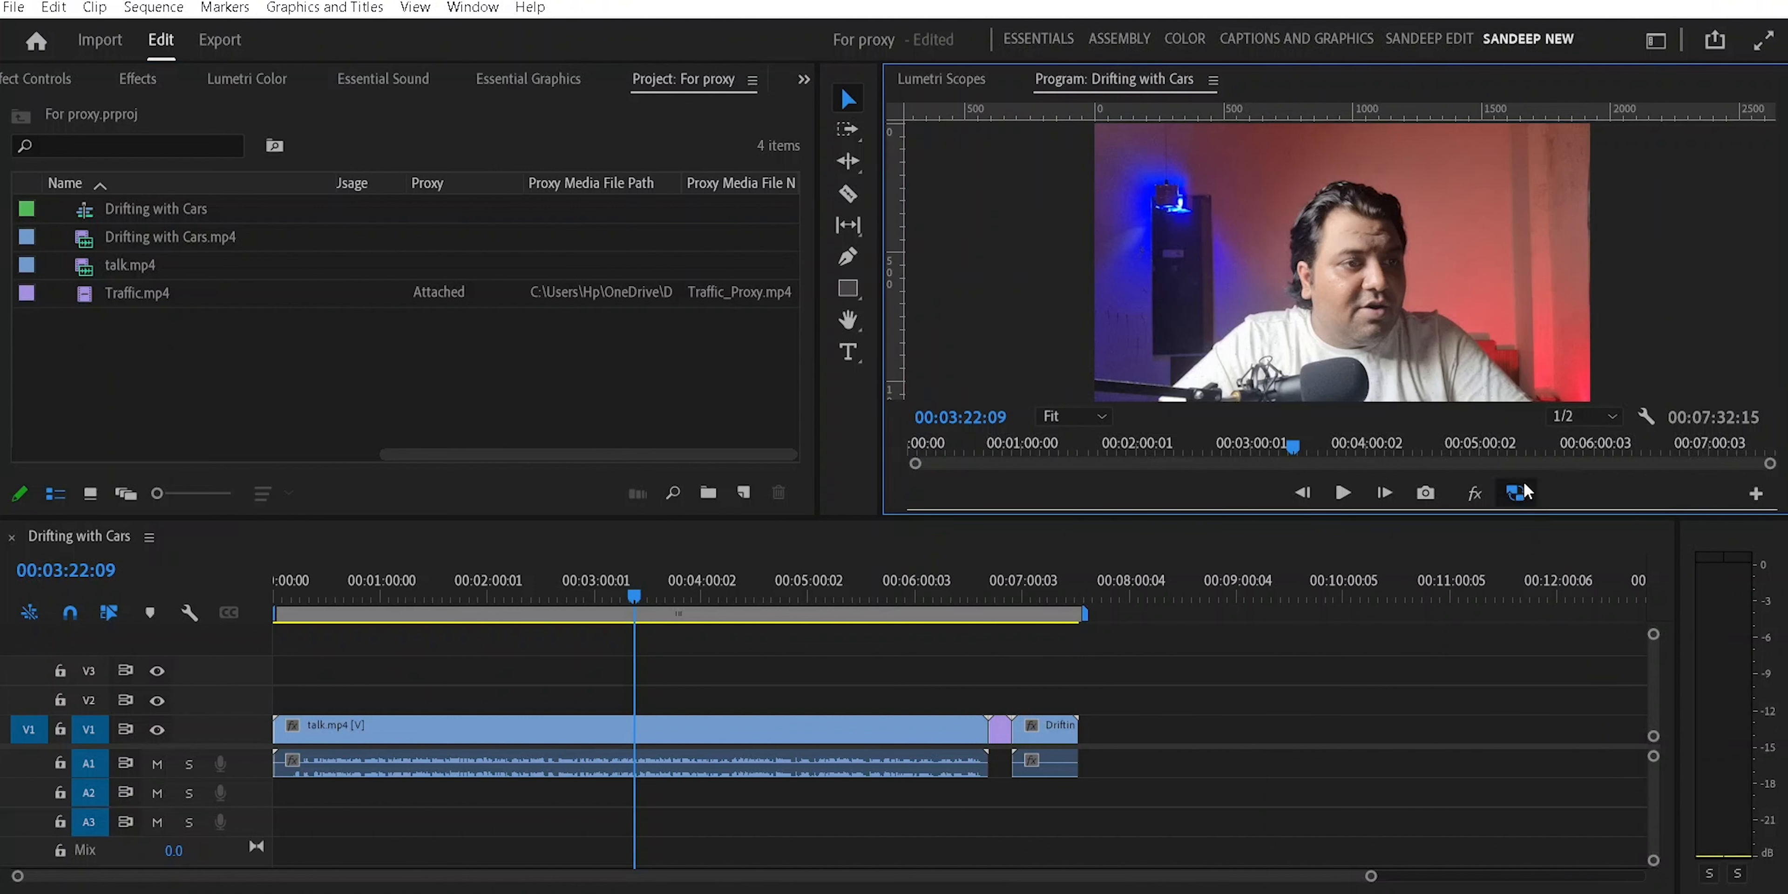
click(1515, 494)
click(1515, 494)
Move the playhead to the start of the Traffic.mp4 clip at 00:06:41:17 and select that clip
drag(1370, 876, 1153, 876)
drag(765, 596, 1255, 601)
click(1265, 728)
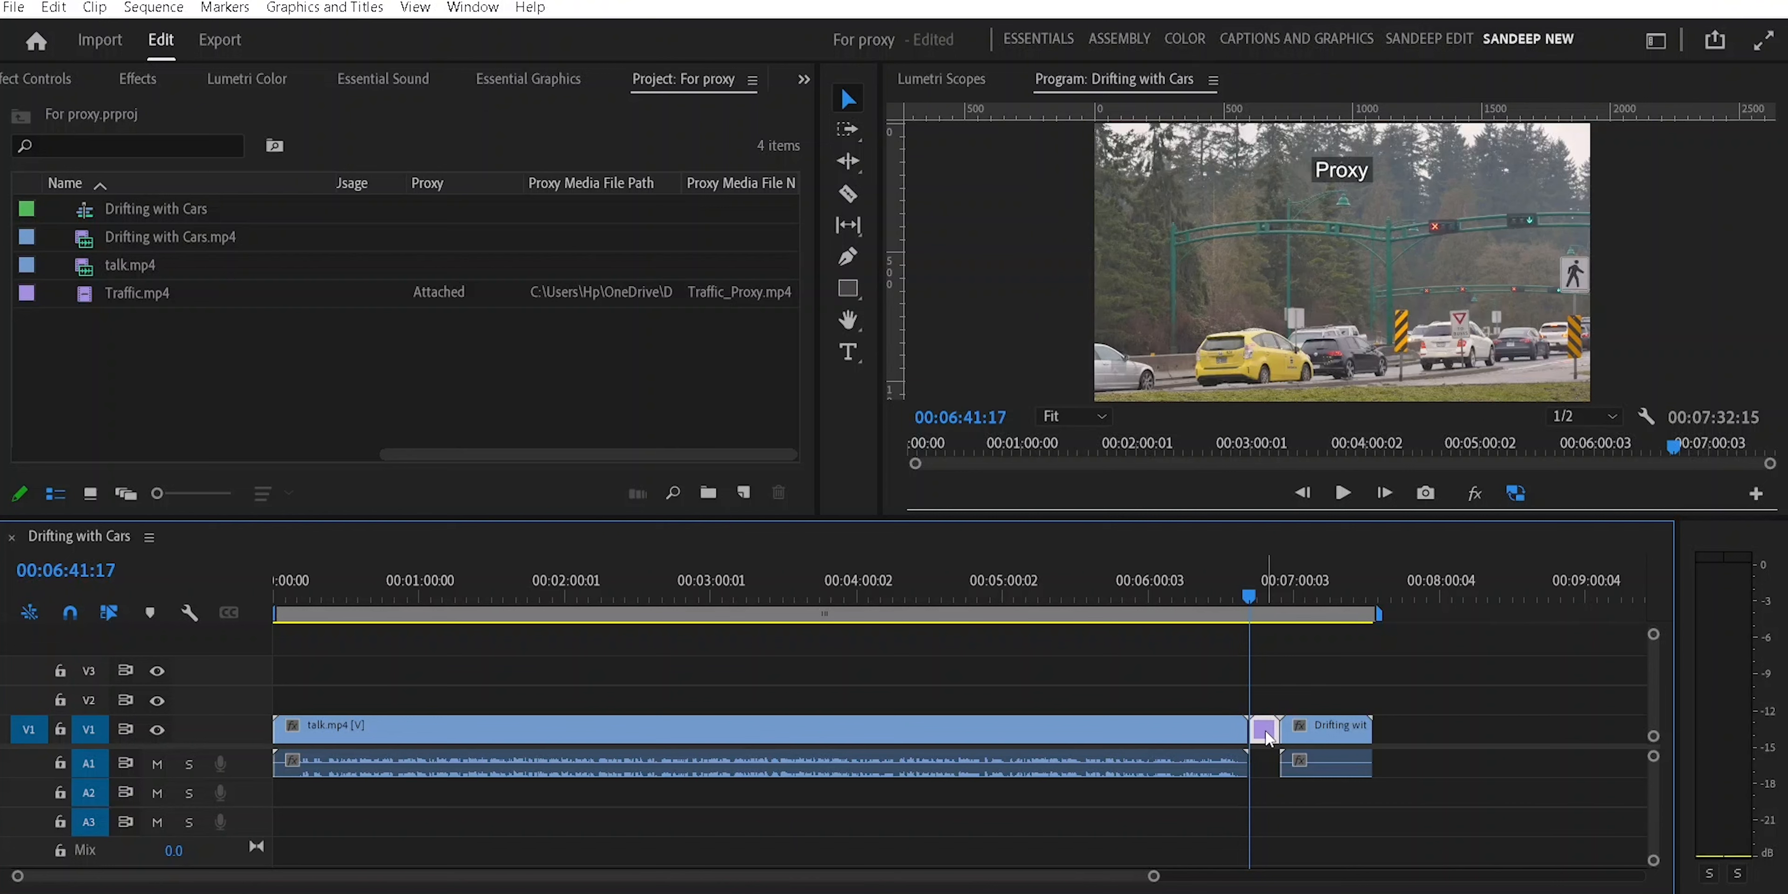
drag(1154, 878, 853, 880)
Check the installed Premiere Pro version in the About window and close it
click(529, 7)
click(610, 306)
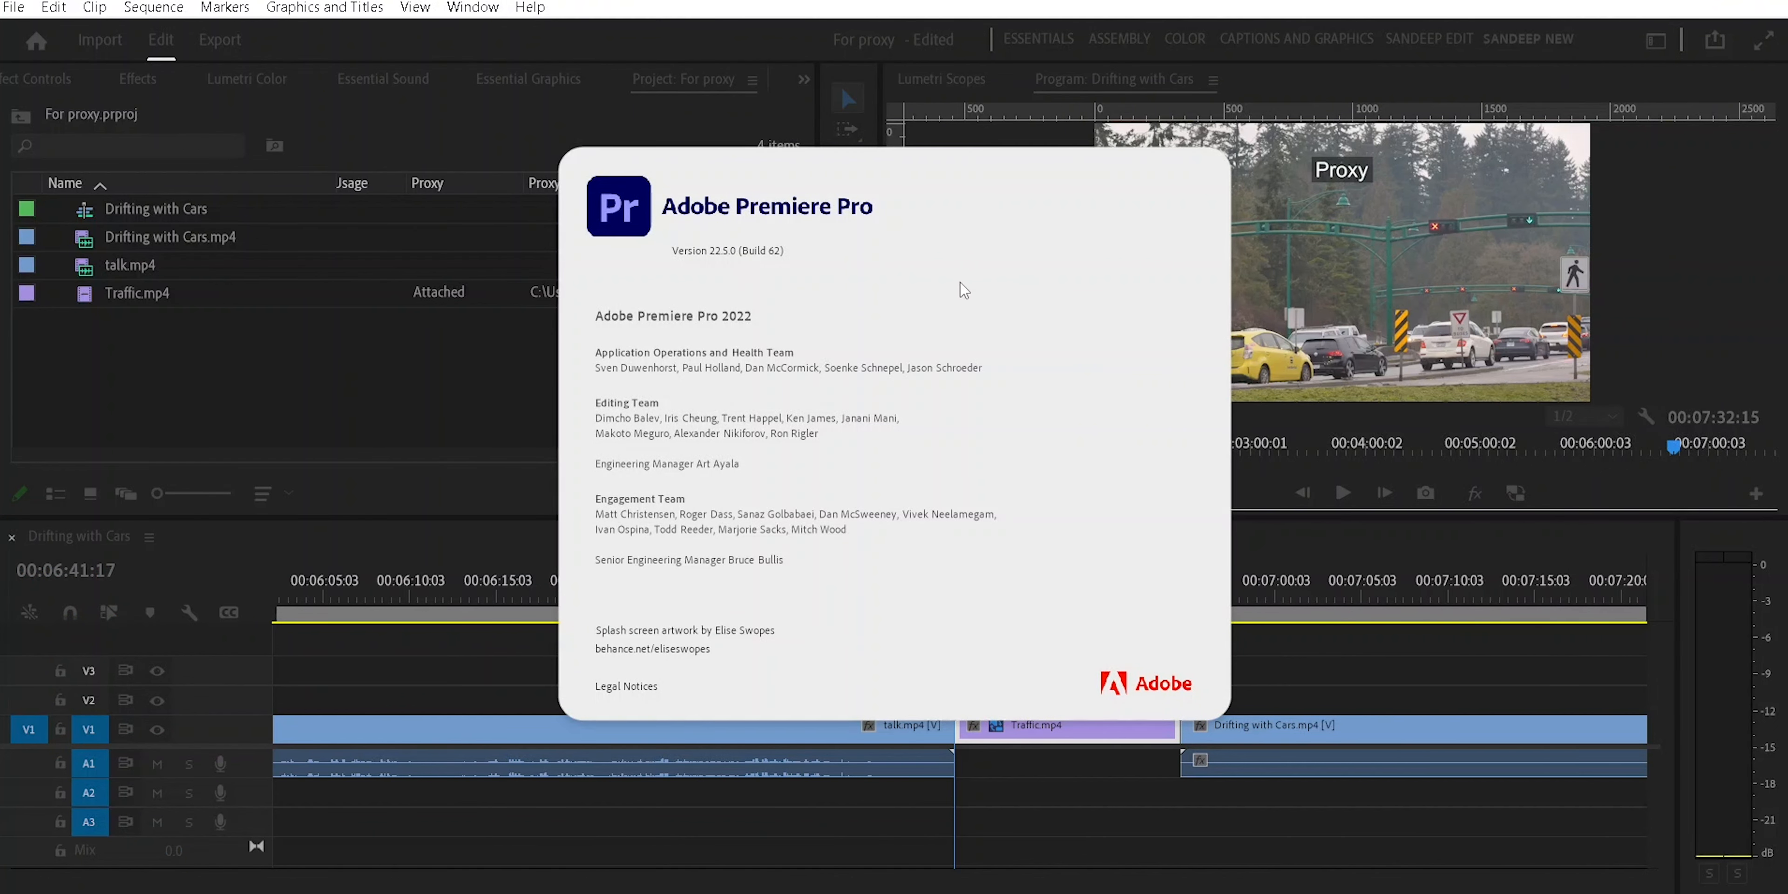
click(957, 313)
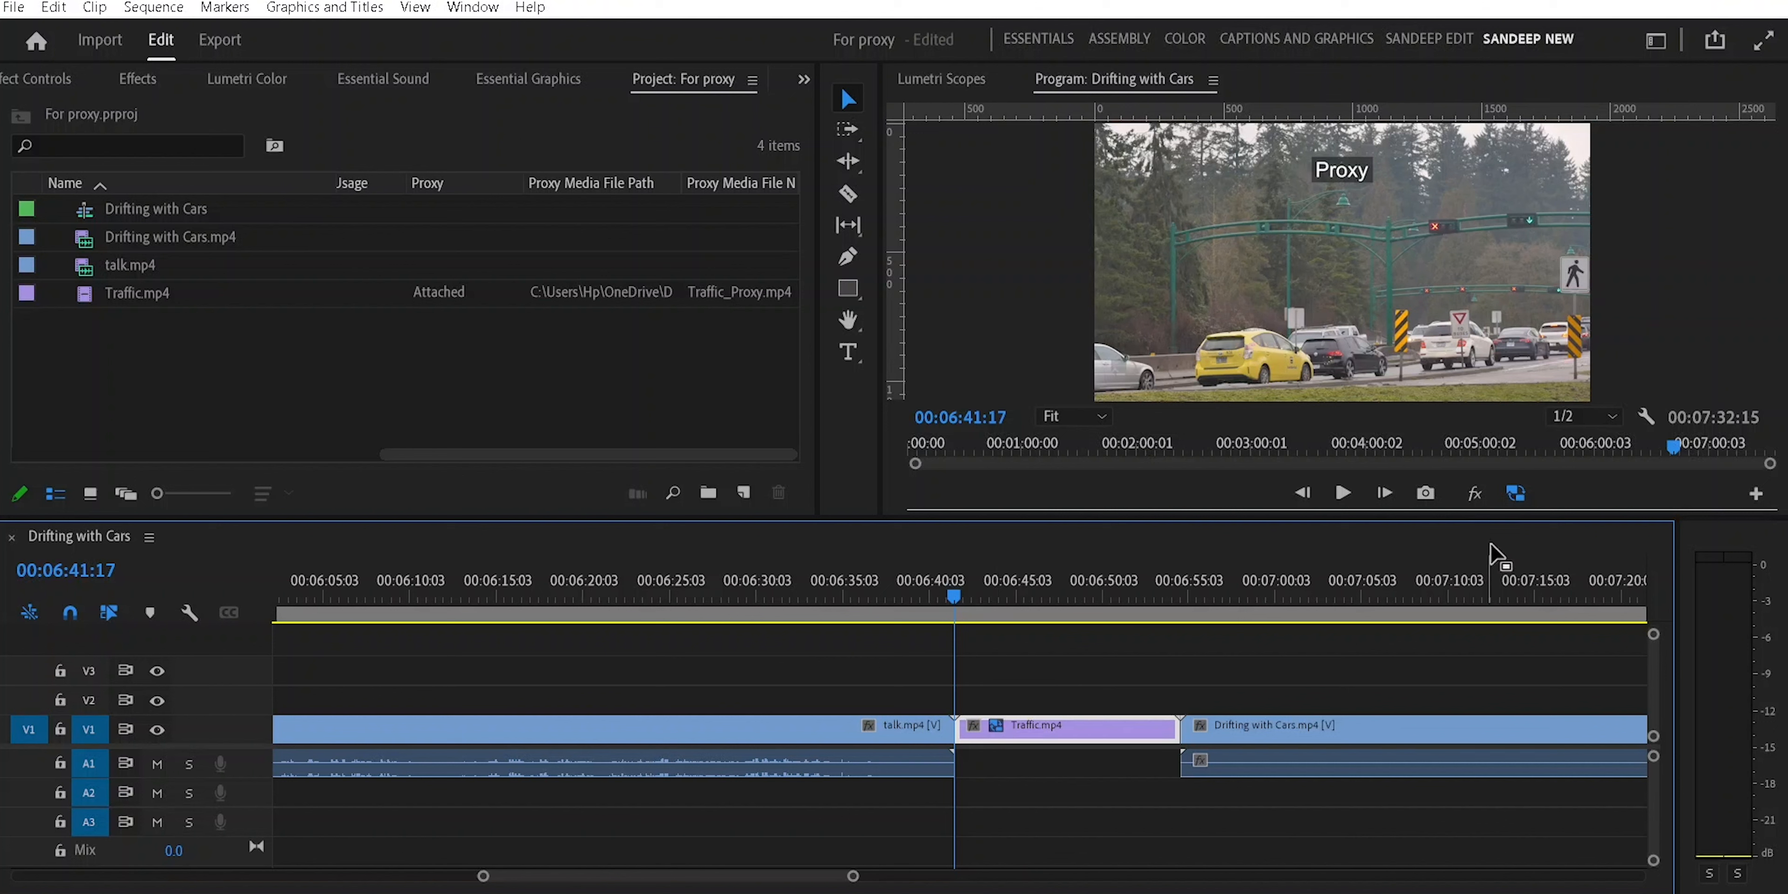
Switch proxies off and on to compare the Traffic.mp4 picture, and examine the proxy badge on its timeline clip
click(1515, 495)
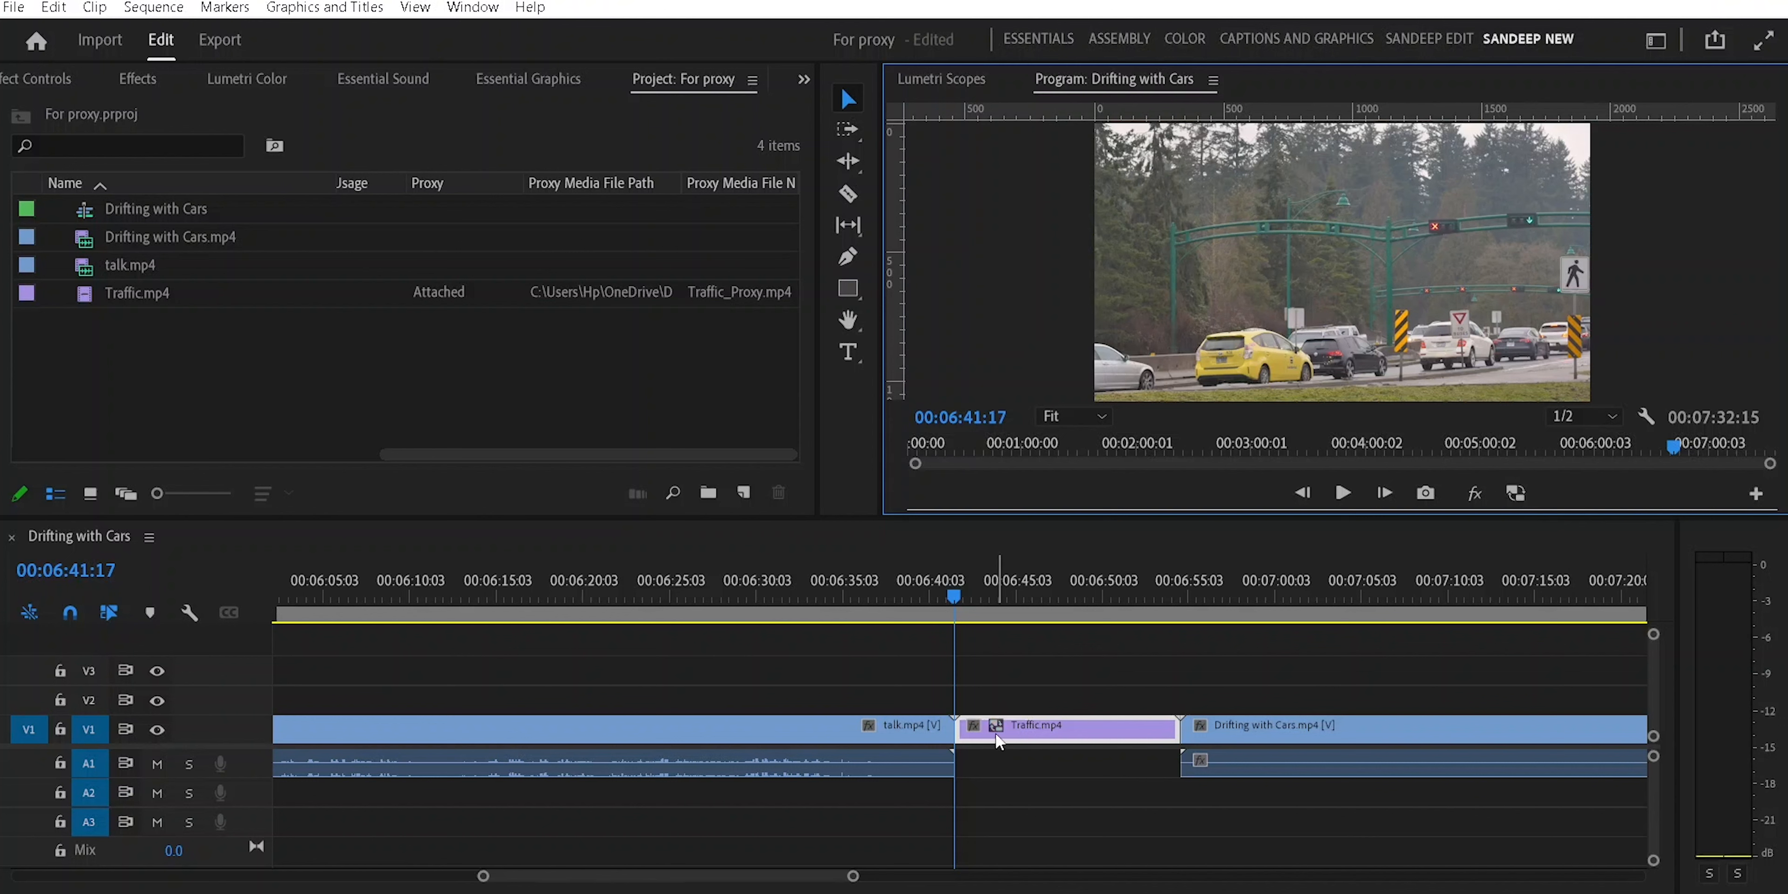
click(1515, 496)
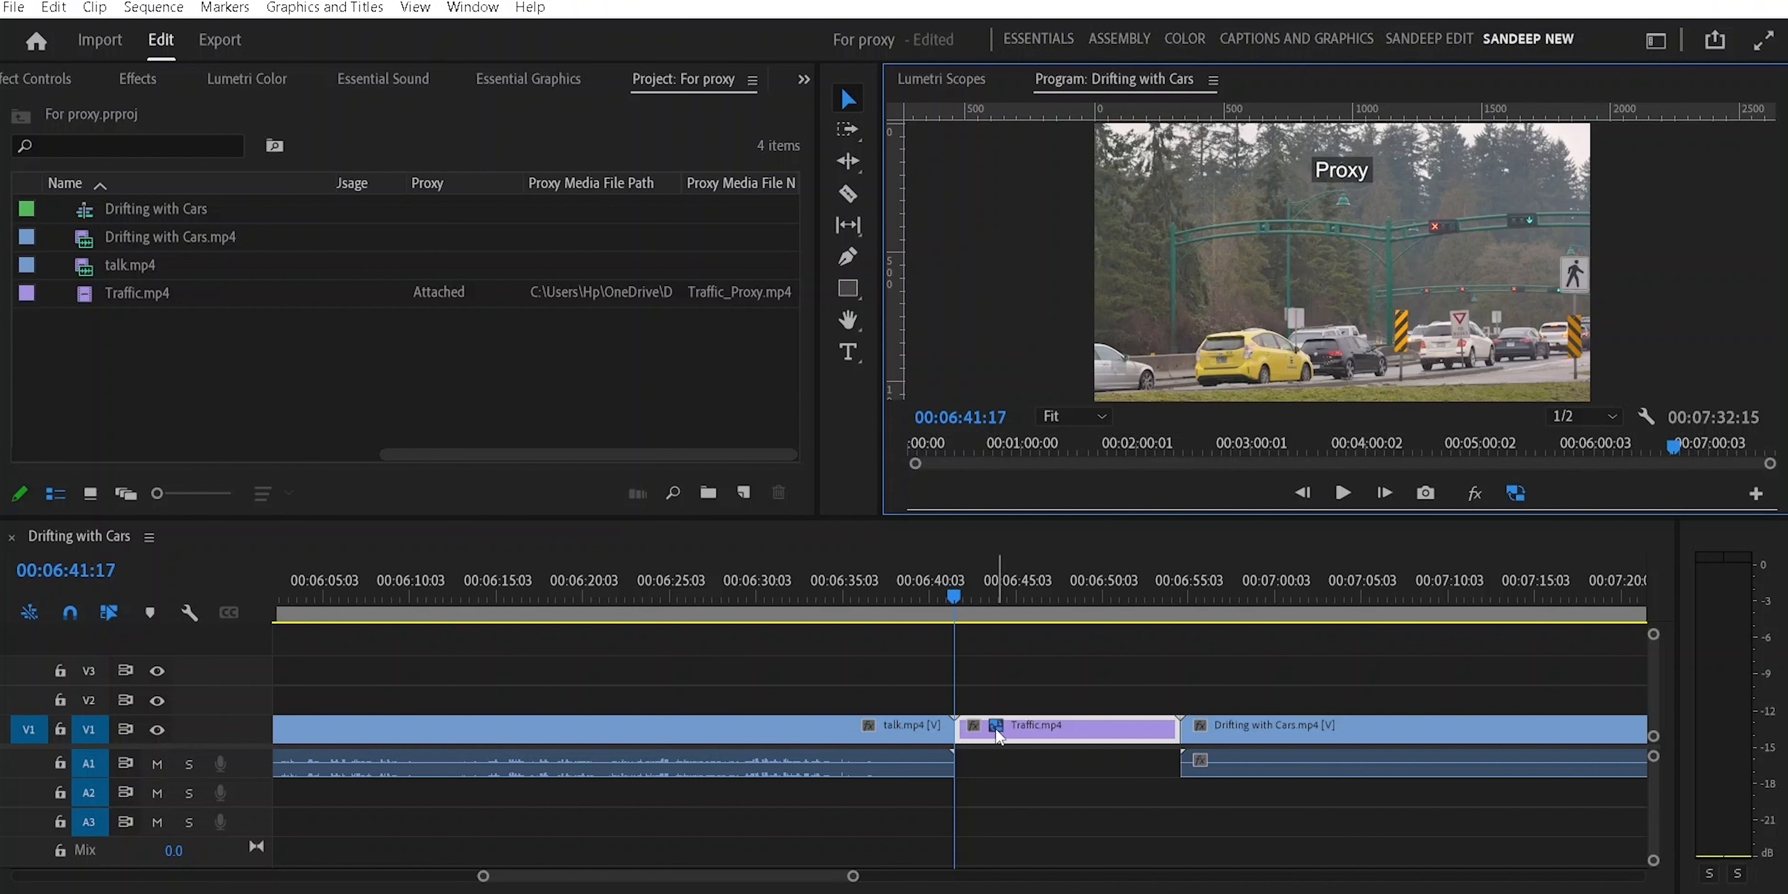
mouse_move(996, 726)
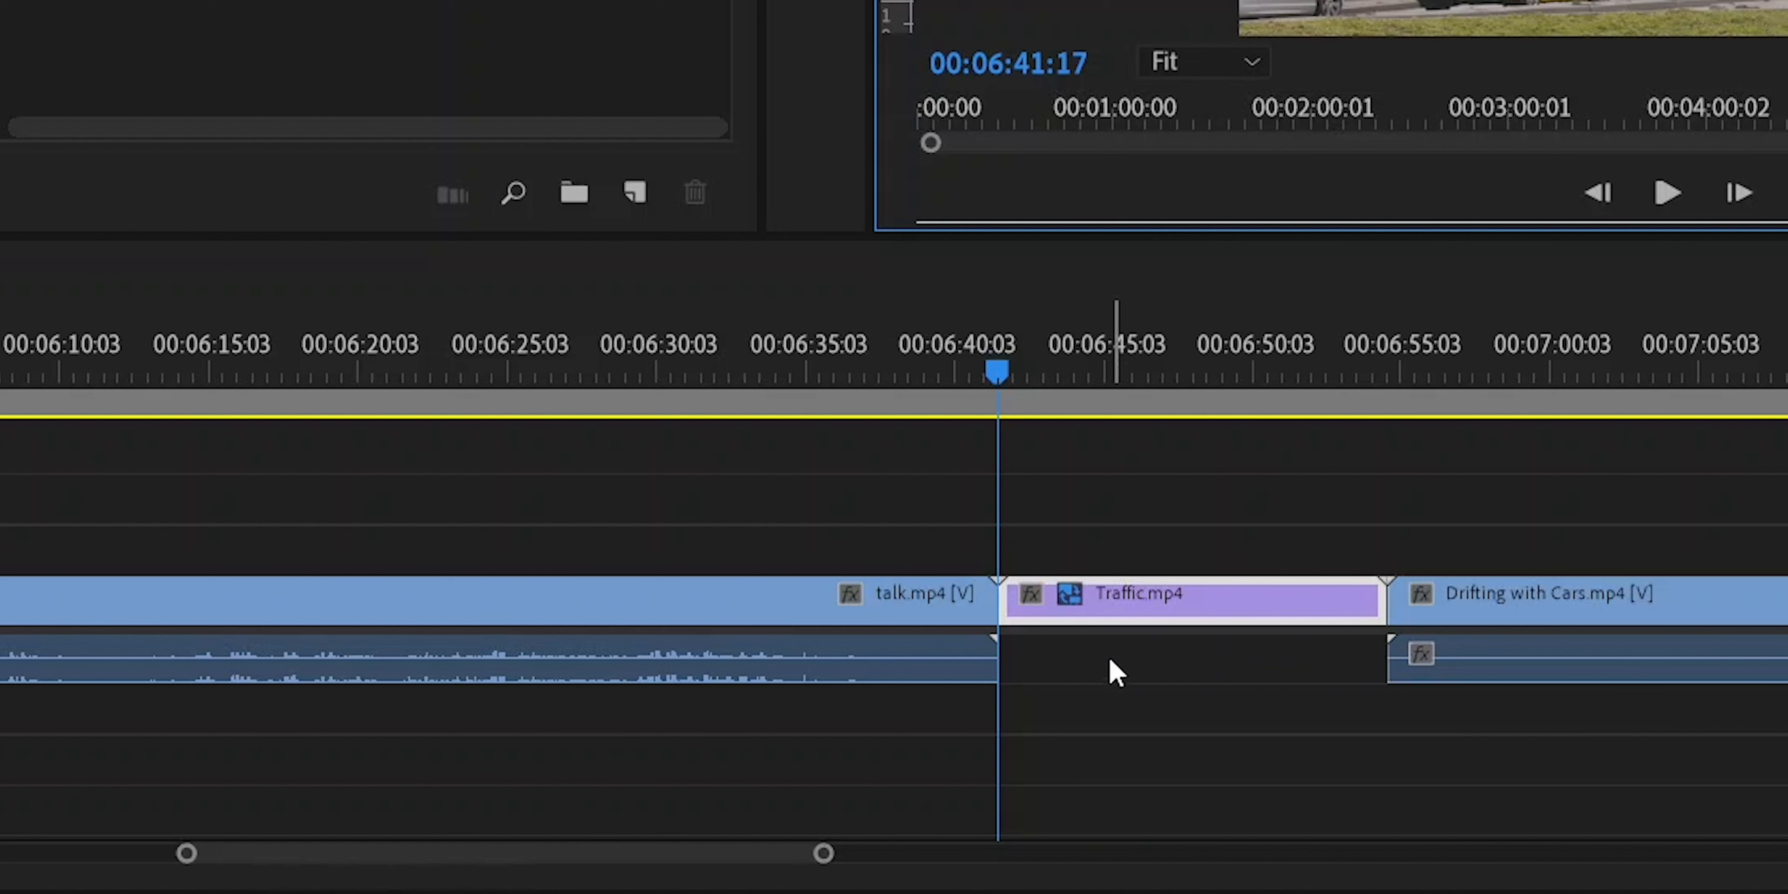
mouse_move(1067, 601)
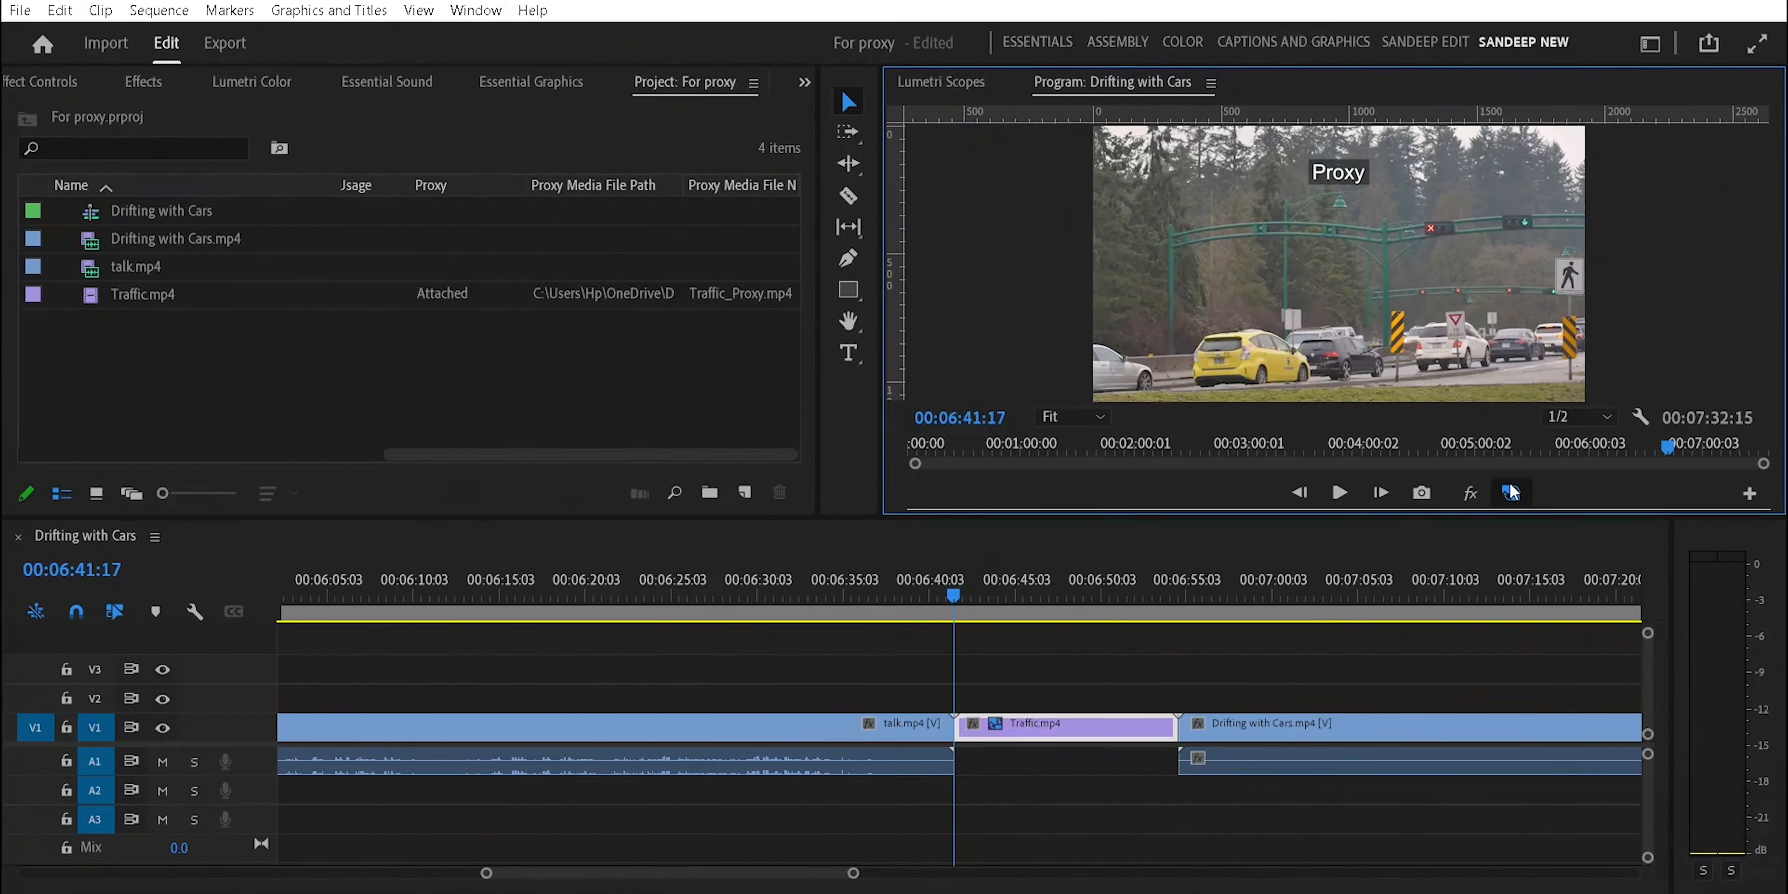
Toggle proxies off and on, and magnify the Program monitor to 150% on the cars at the picture's lower-left corner
click(1511, 492)
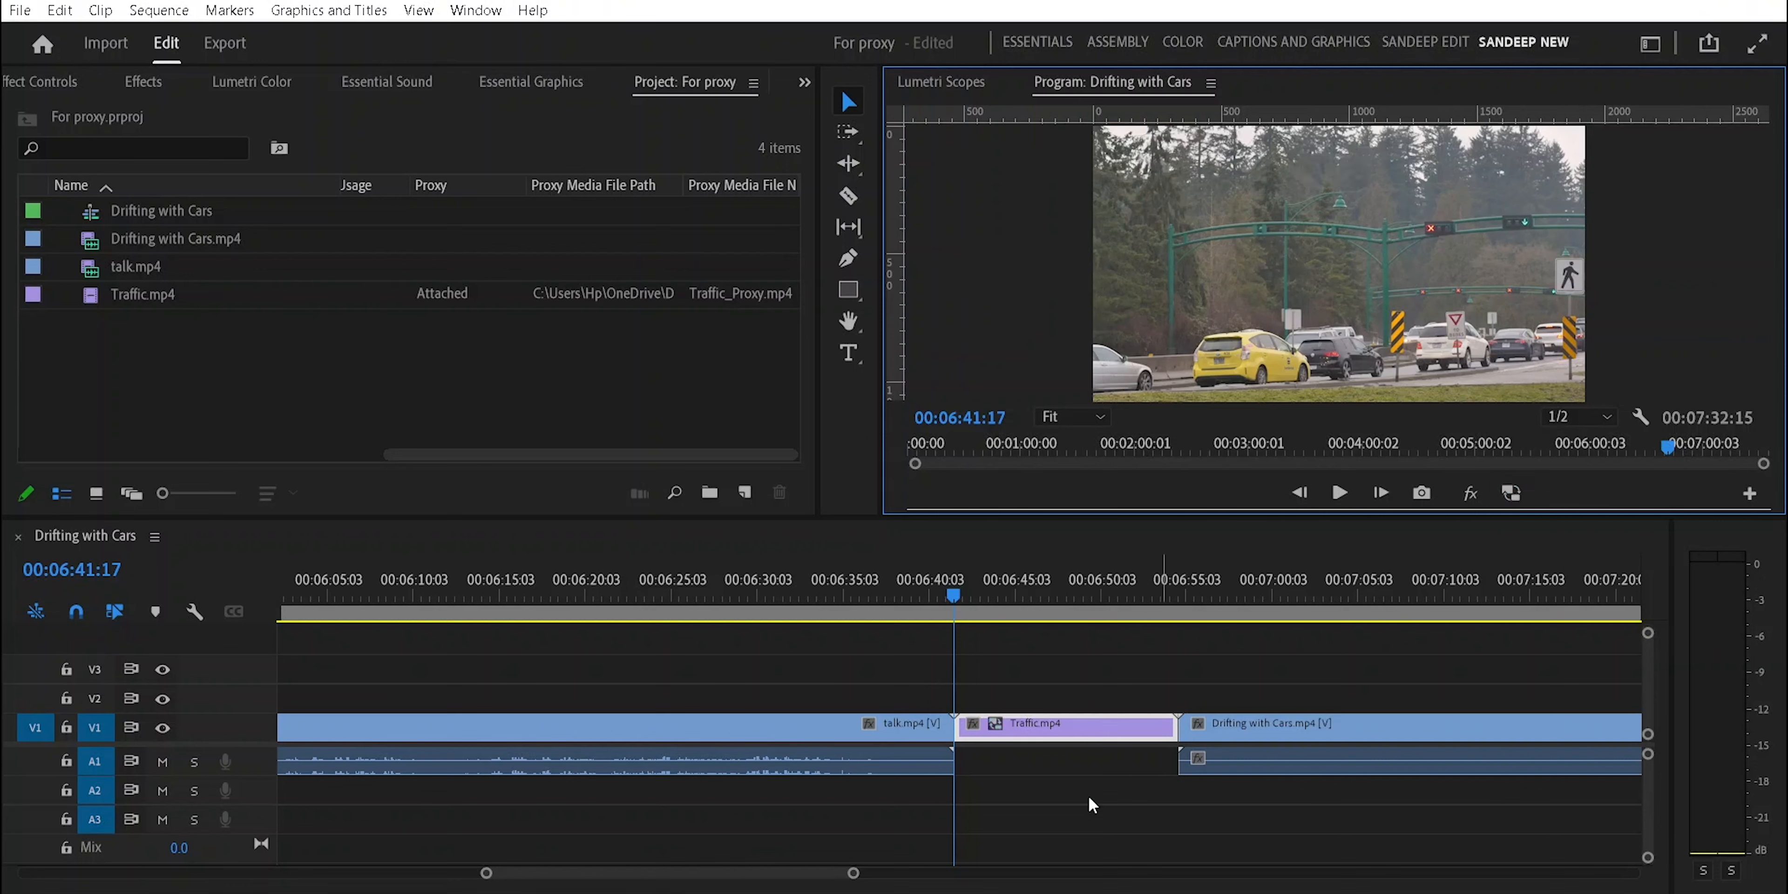
click(1513, 493)
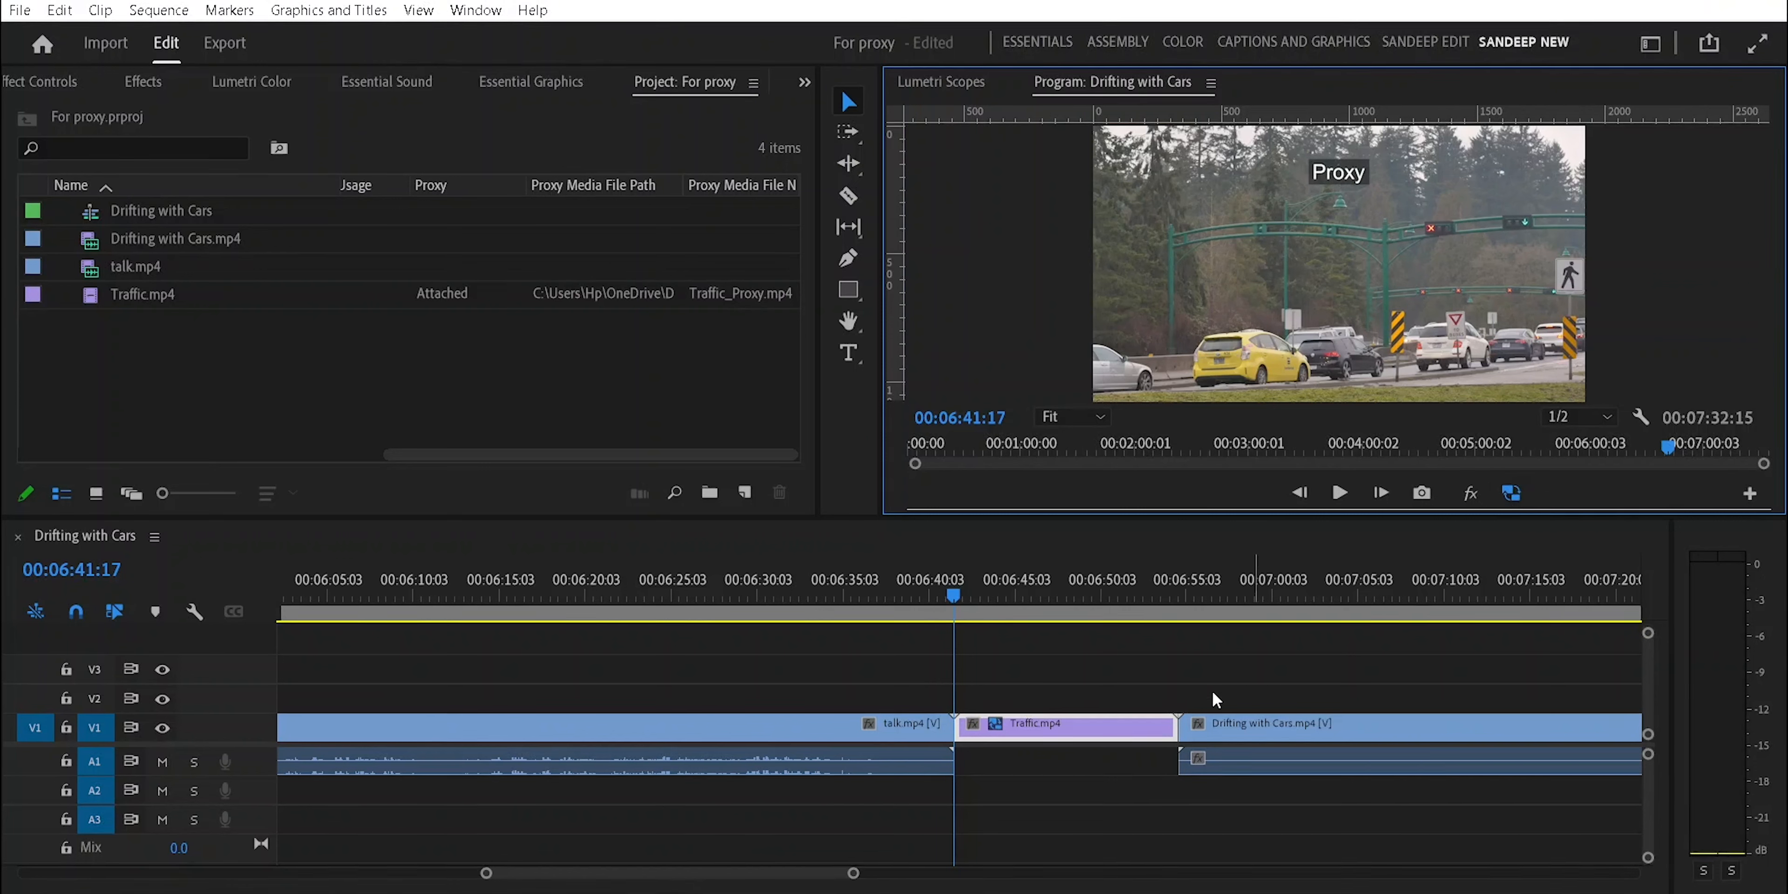
click(1099, 416)
click(1075, 598)
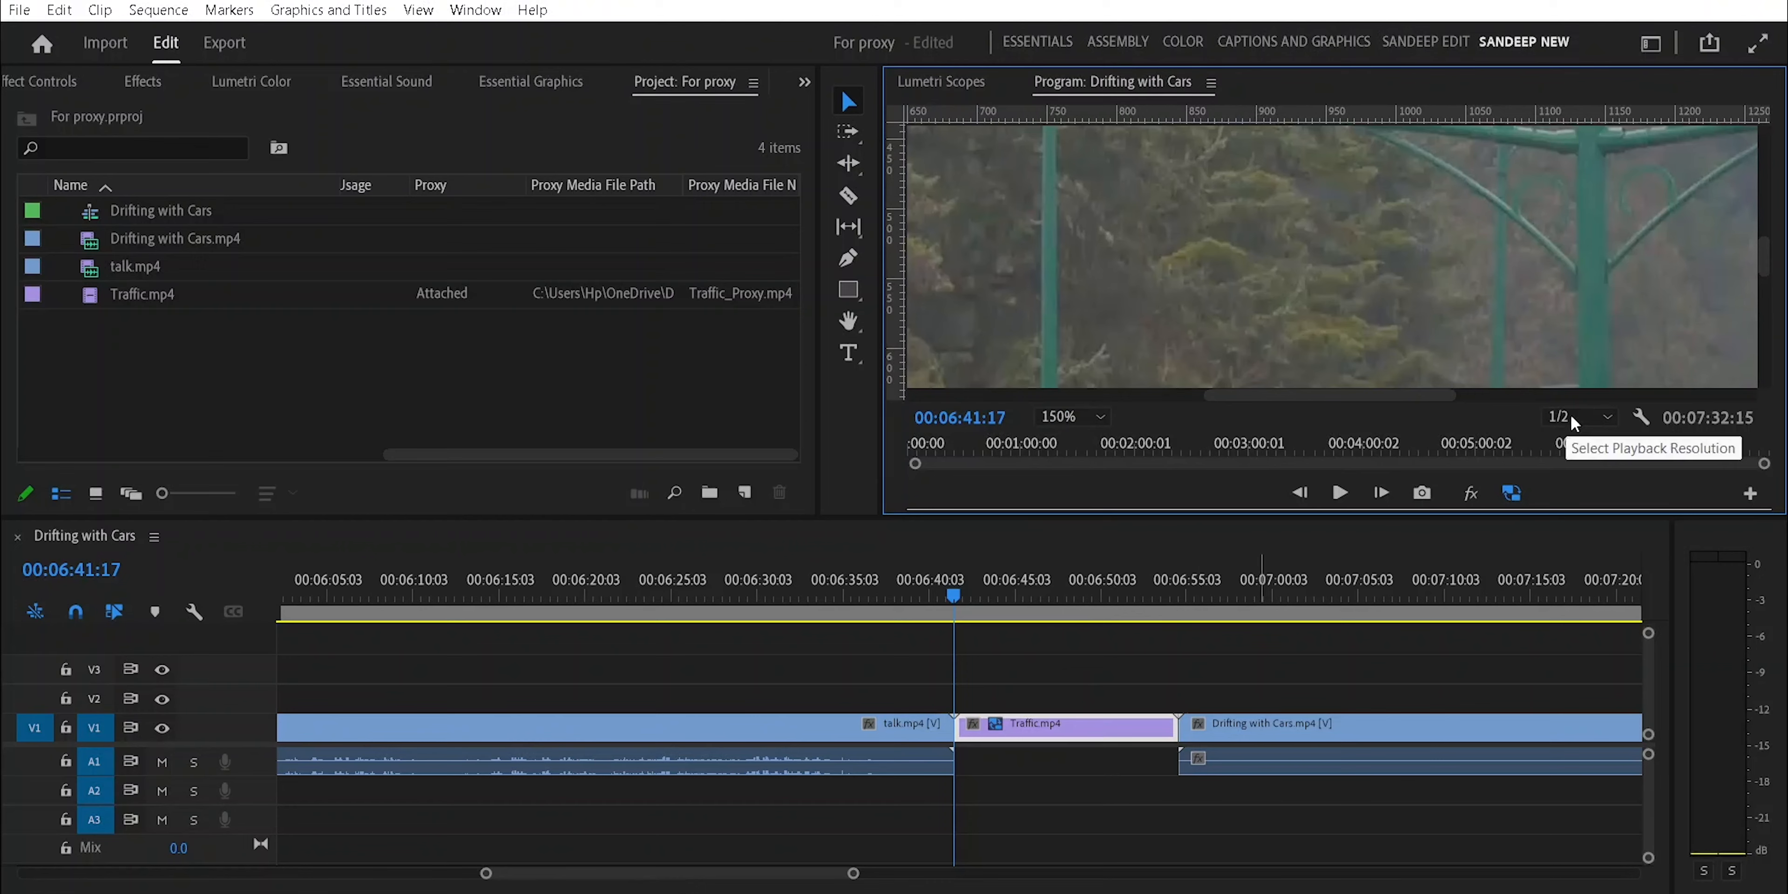
drag(1357, 395, 1061, 397)
drag(1756, 259, 1762, 355)
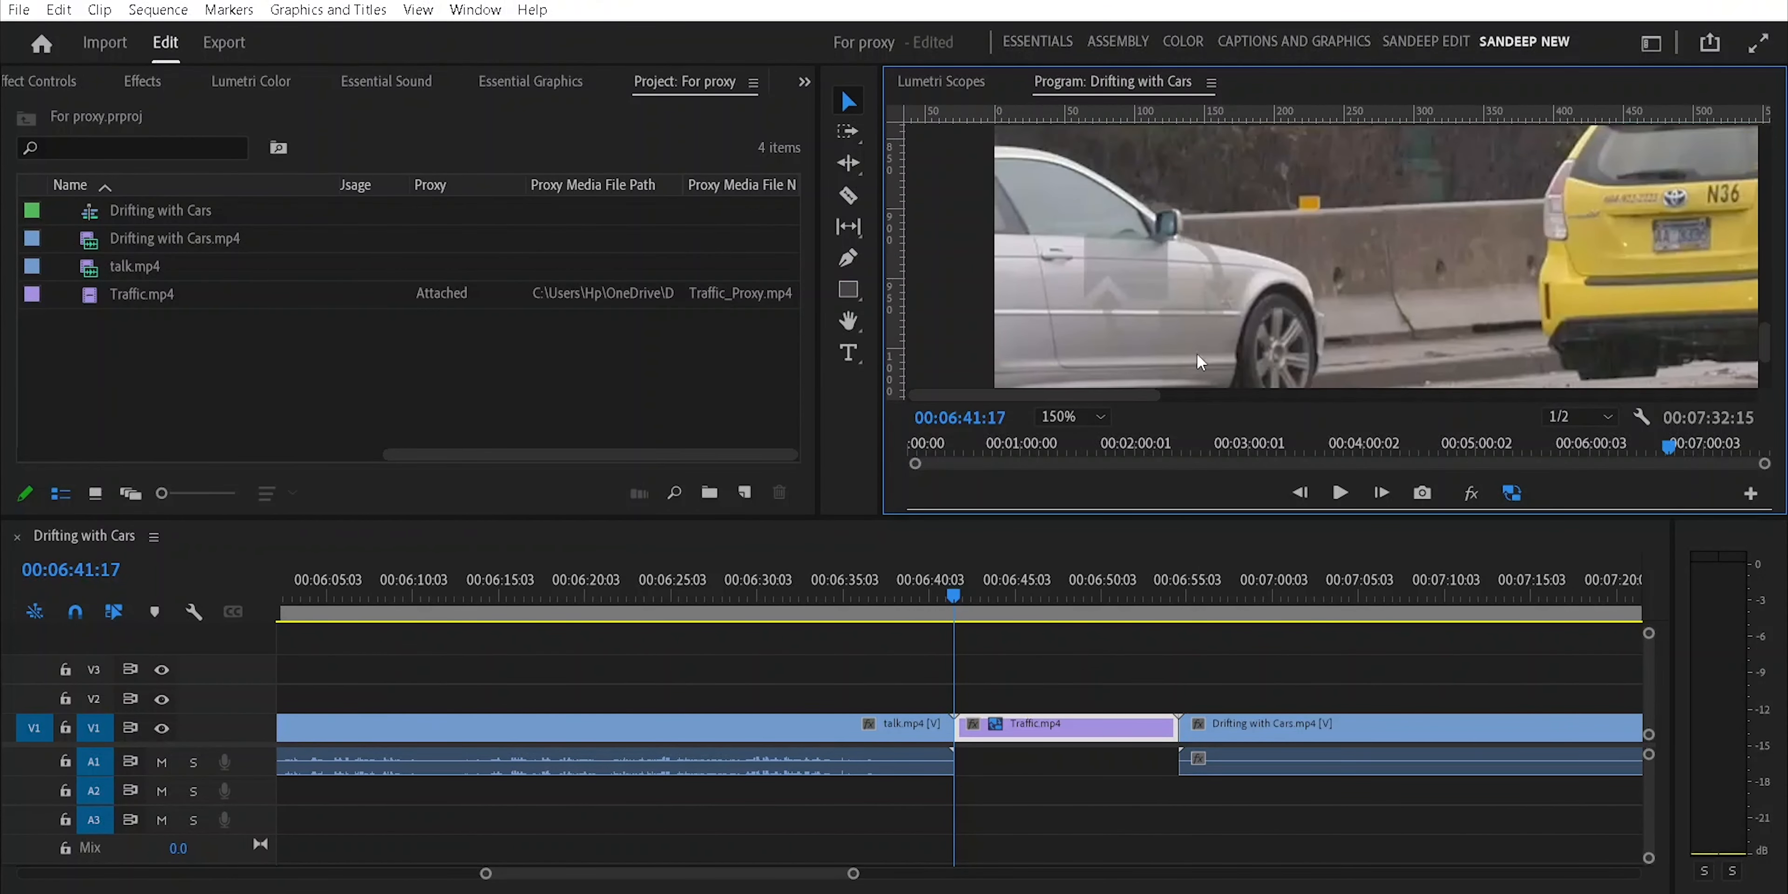
Move the playhead to 00:06:46:16 and compare the magnified yellow taxi with proxies off and on
click(955, 597)
drag(963, 595, 1041, 606)
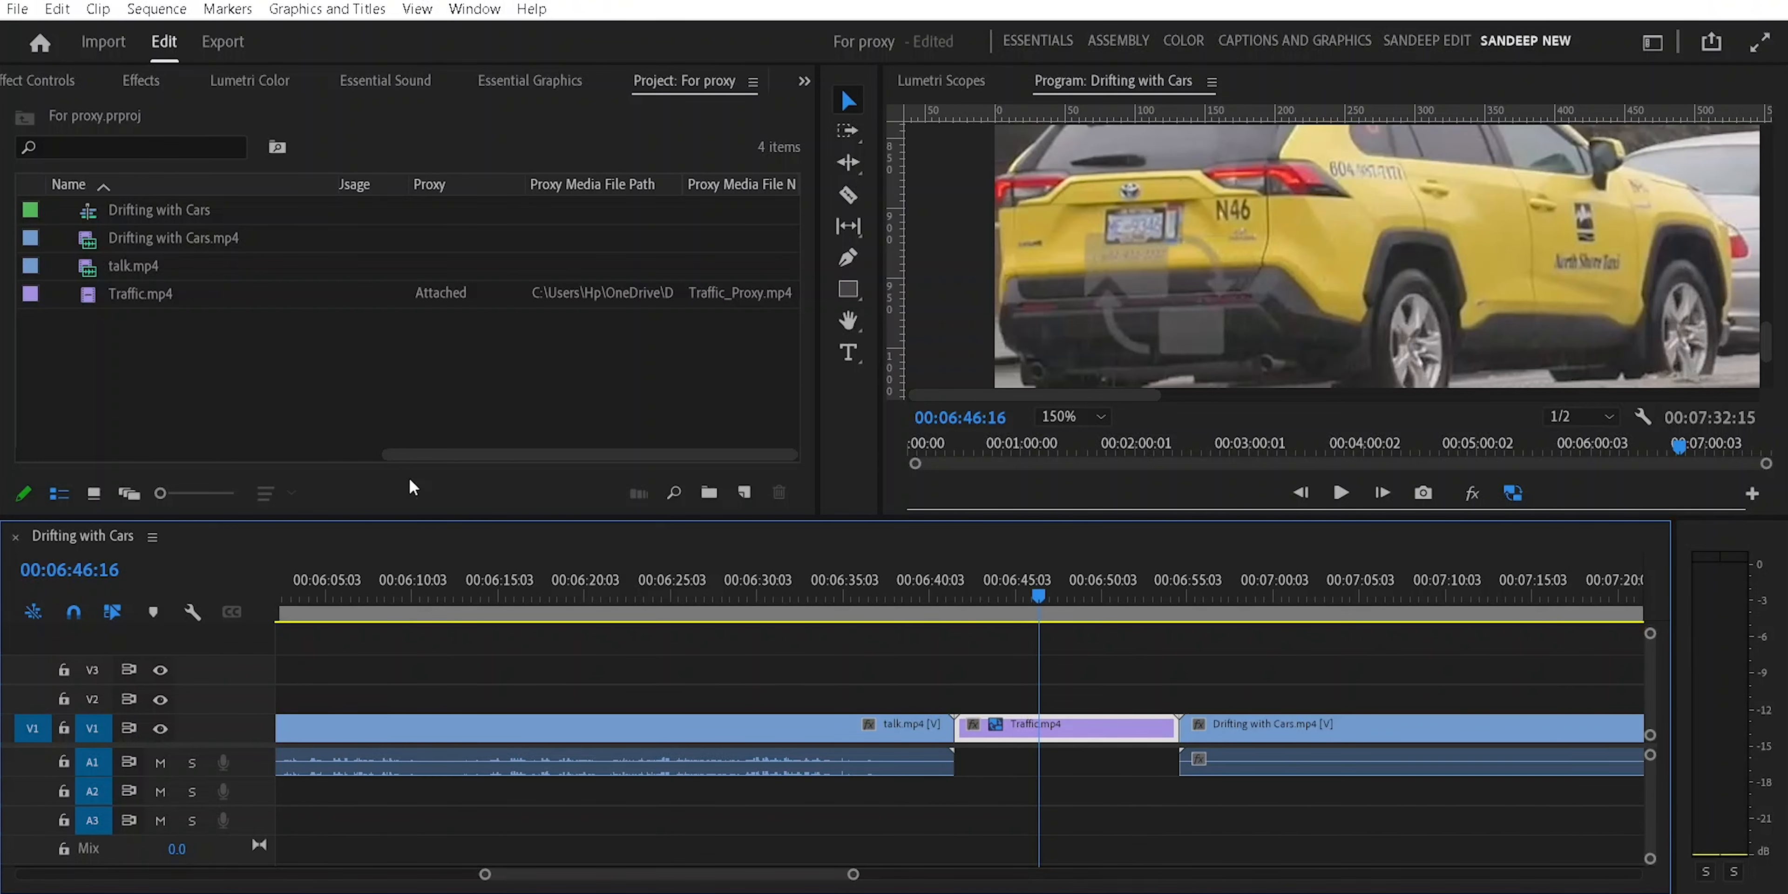
click(1511, 494)
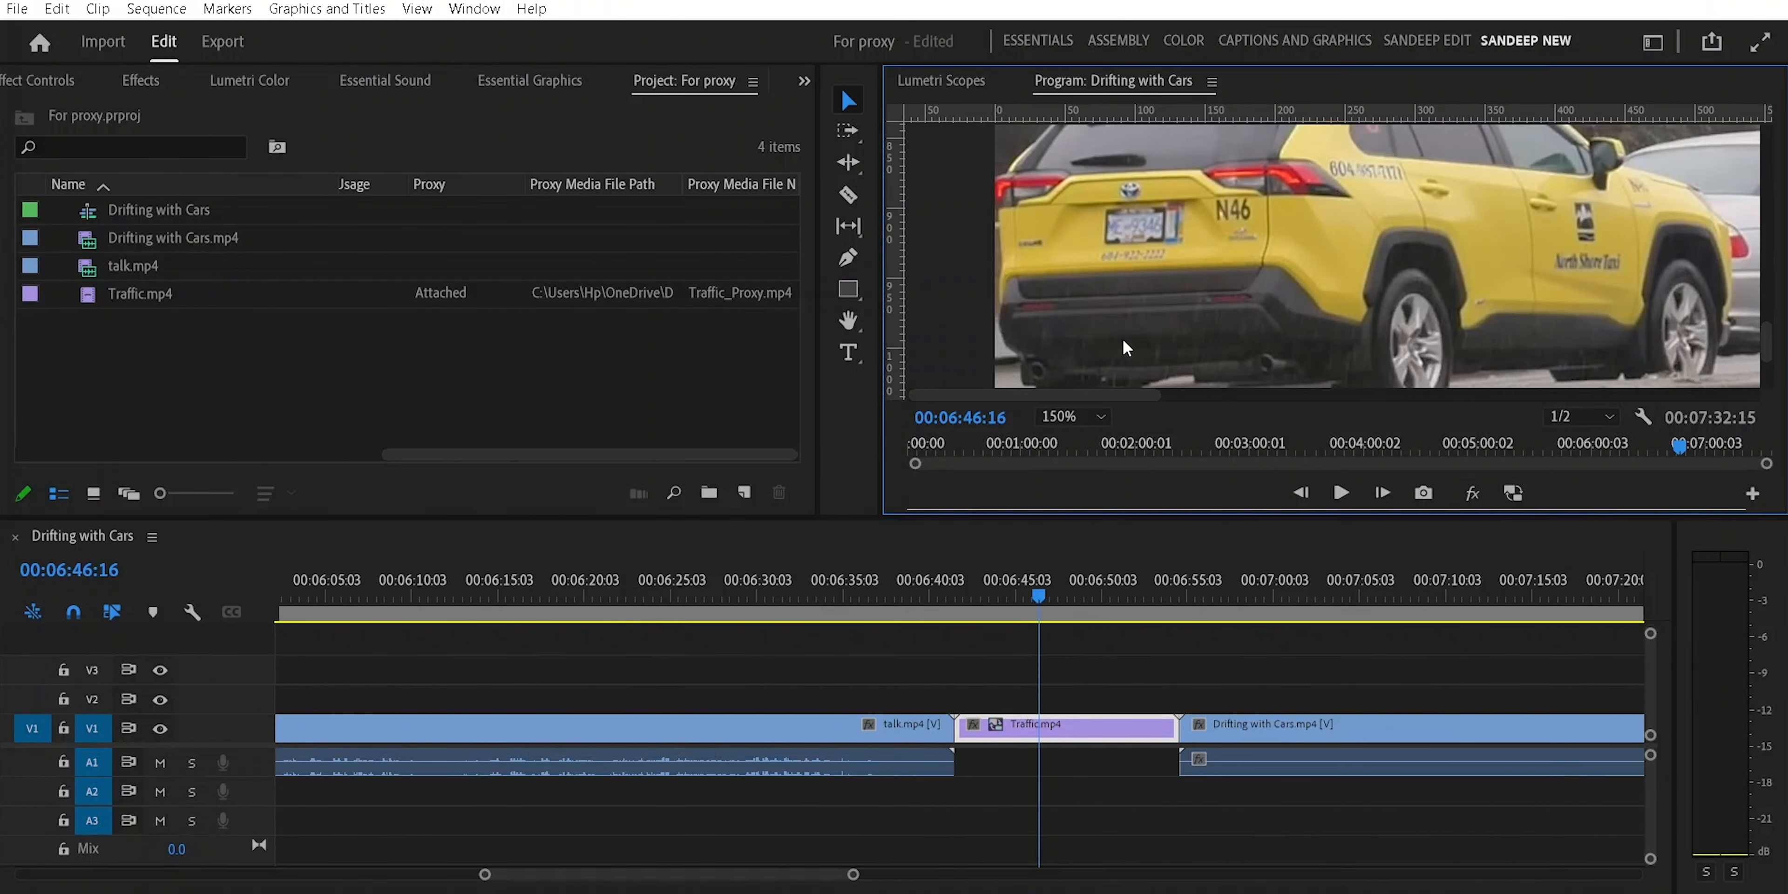
click(1513, 494)
Return the Program monitor zoom to Fit and compare the full picture with proxies off and on
click(1094, 410)
click(1097, 440)
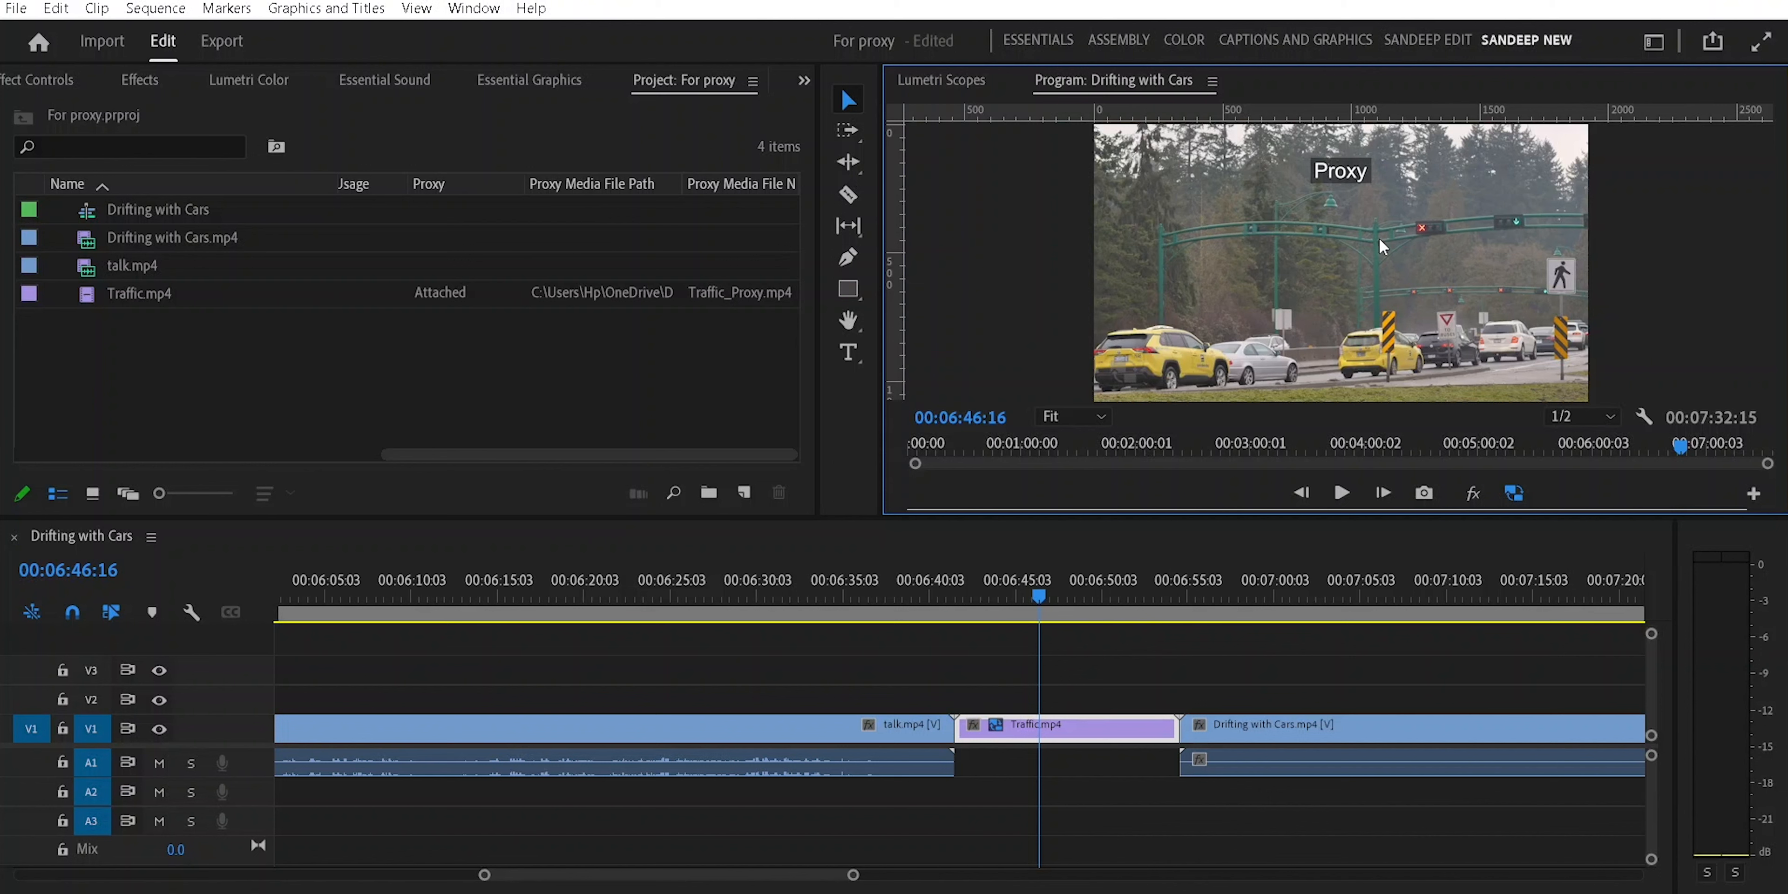
click(1508, 492)
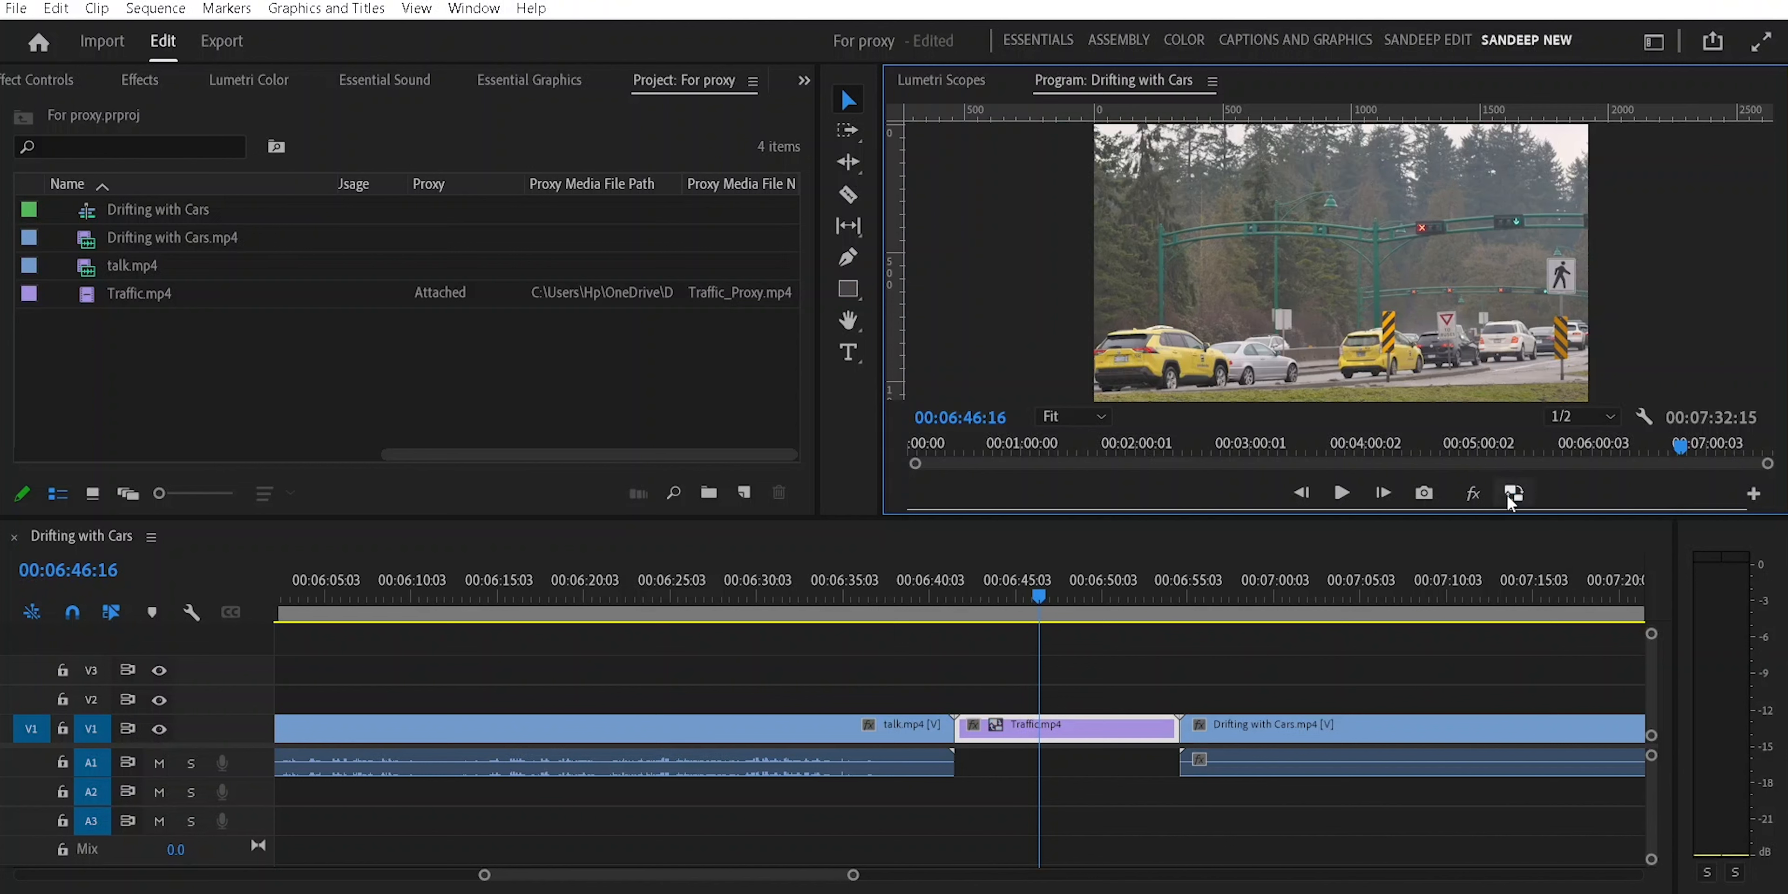
click(1515, 492)
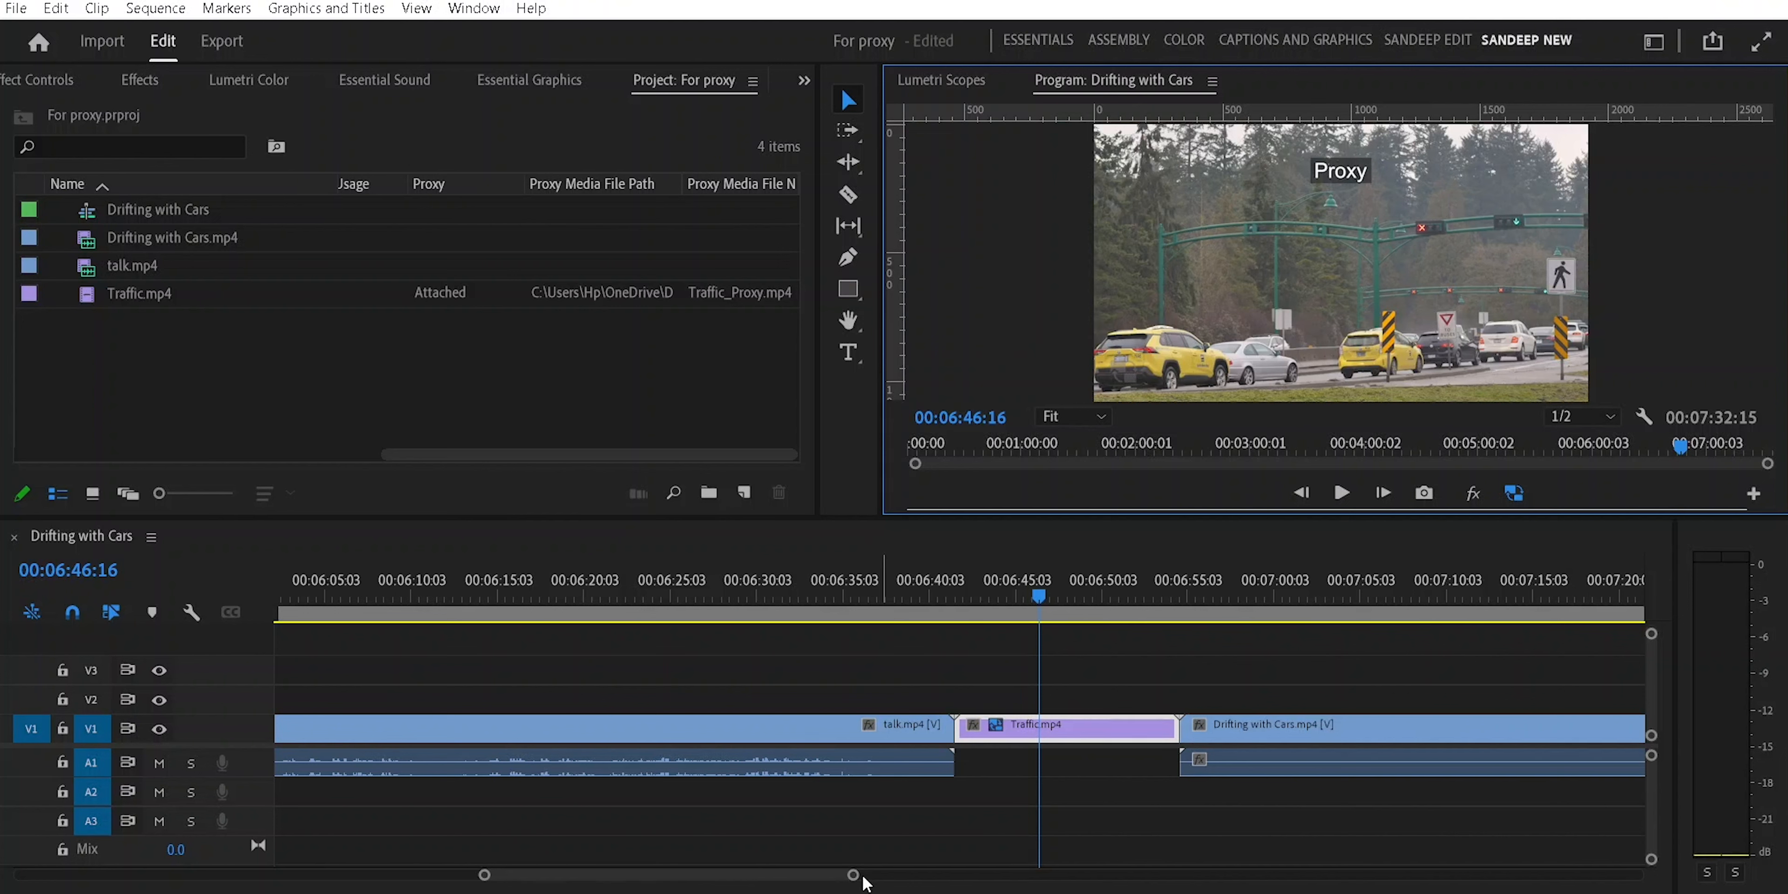
drag(853, 874, 892, 874)
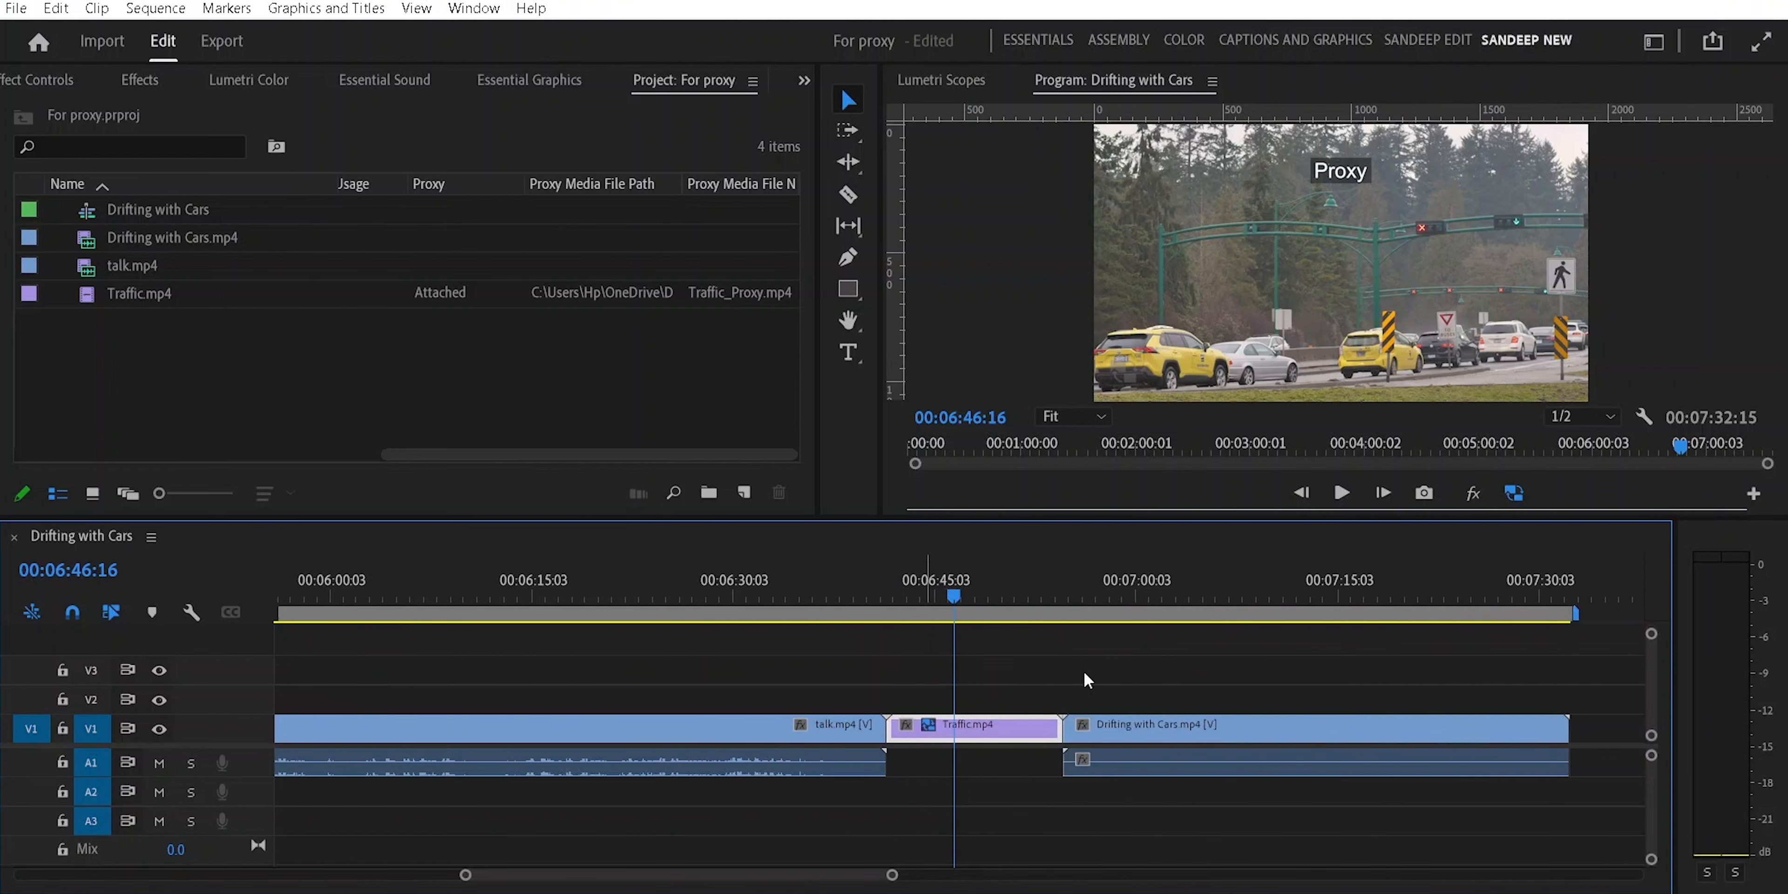
click(281, 372)
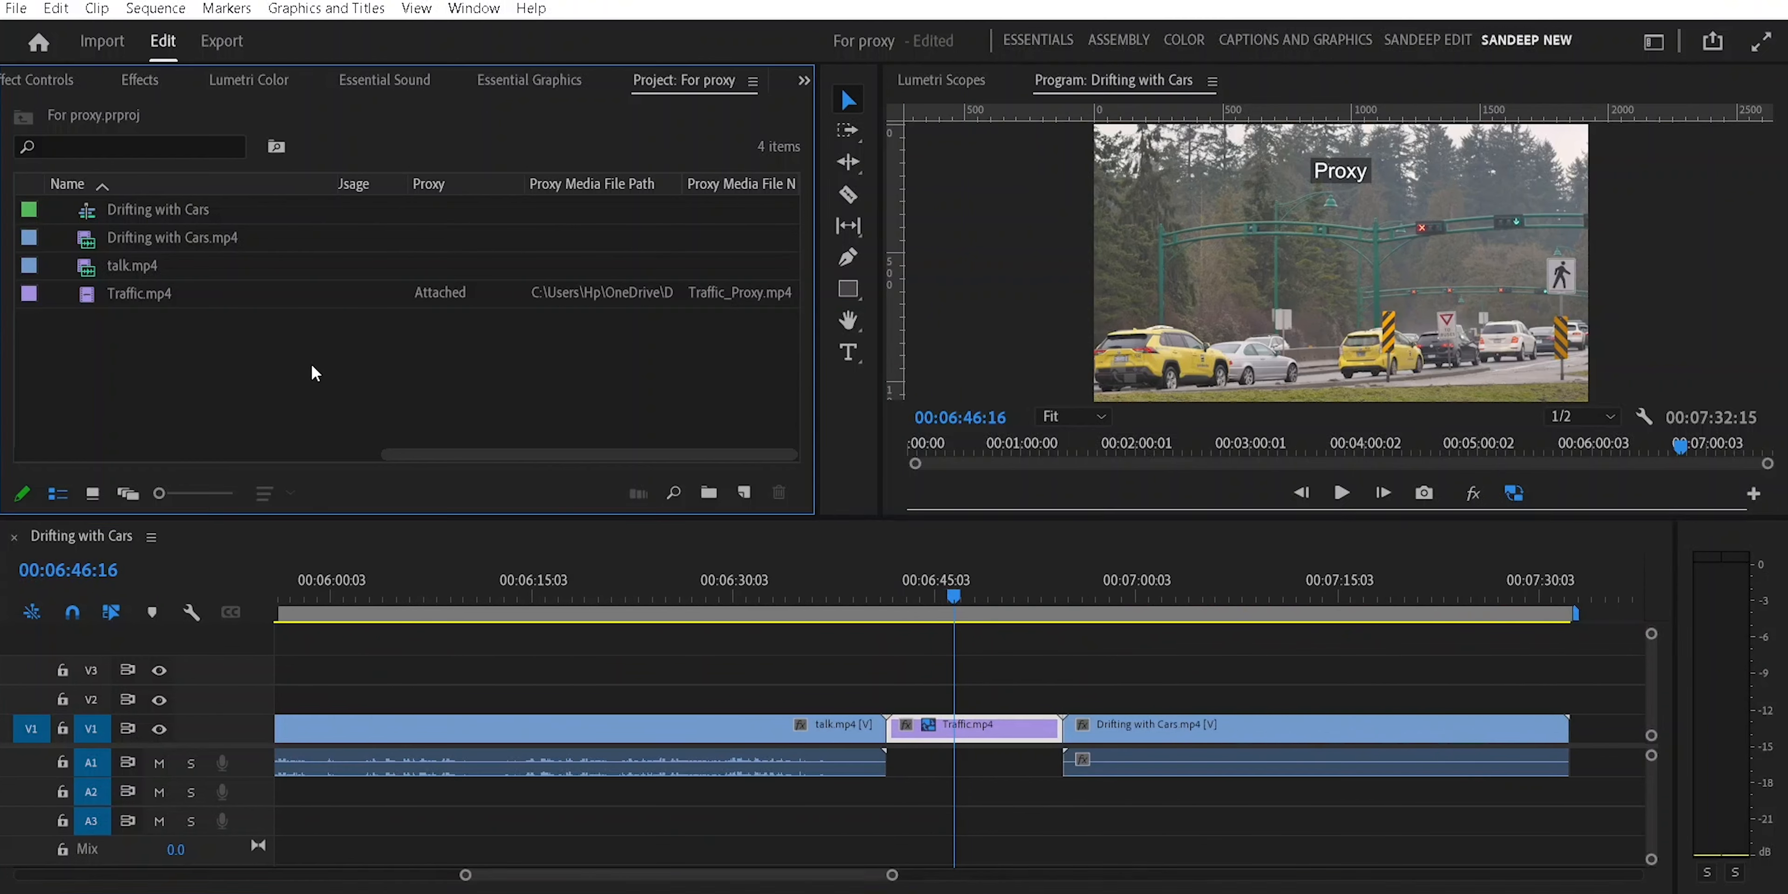
click(981, 728)
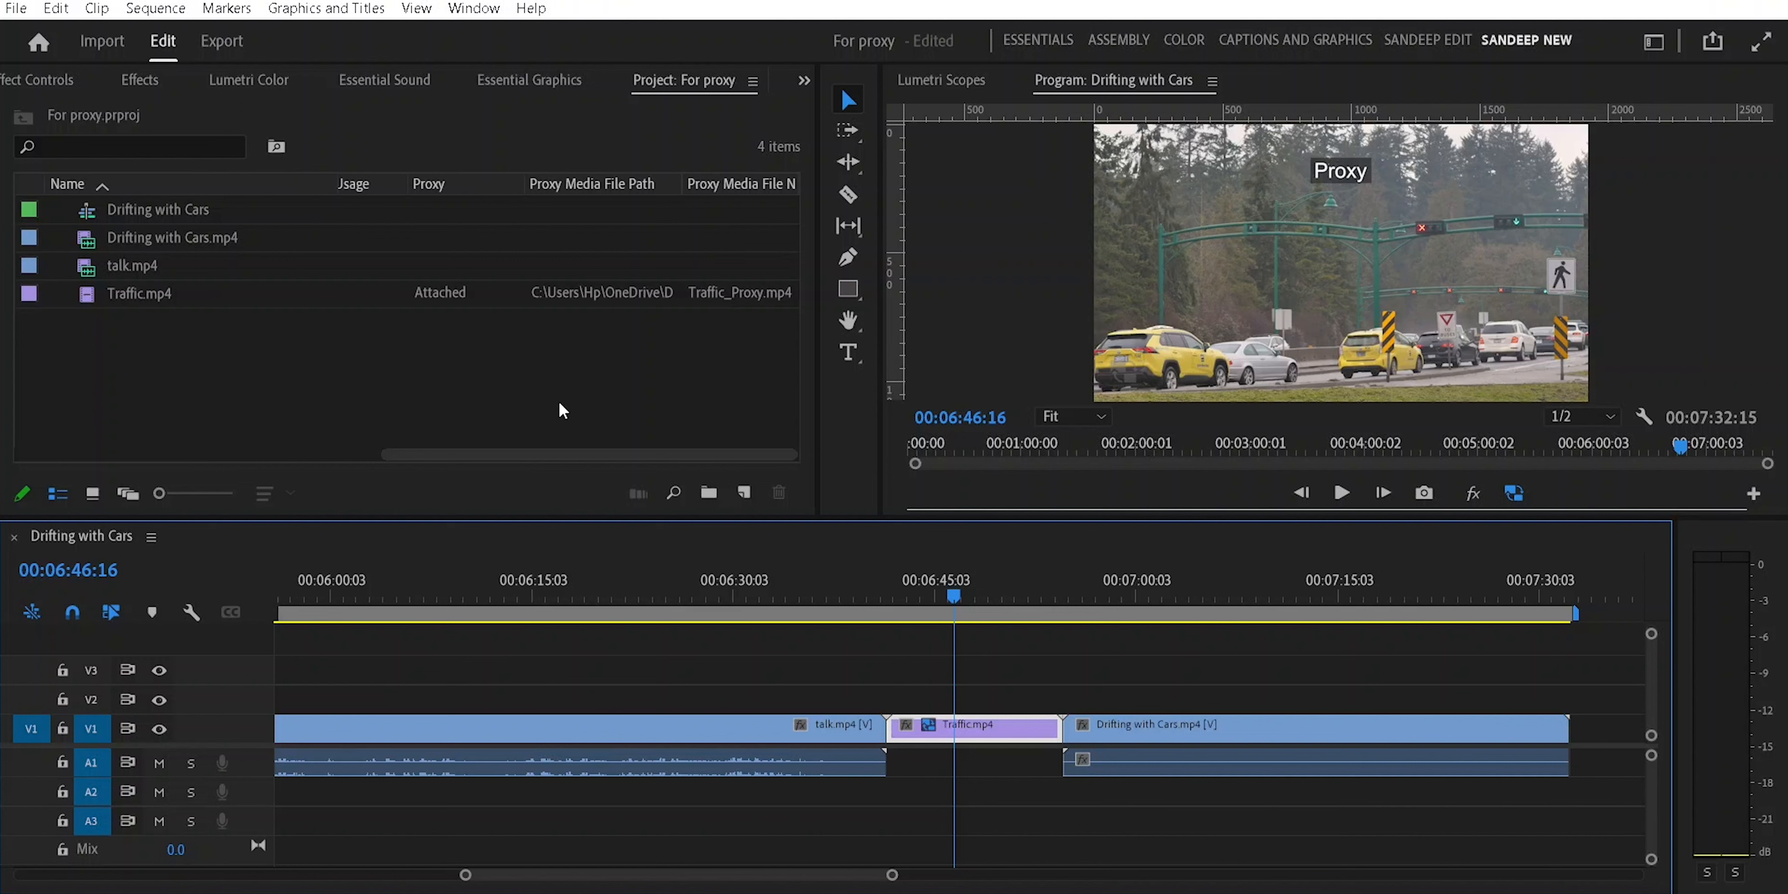
Reveal the proxy file attached to the Traffic.mp4 project item in File Explorer
click(140, 292)
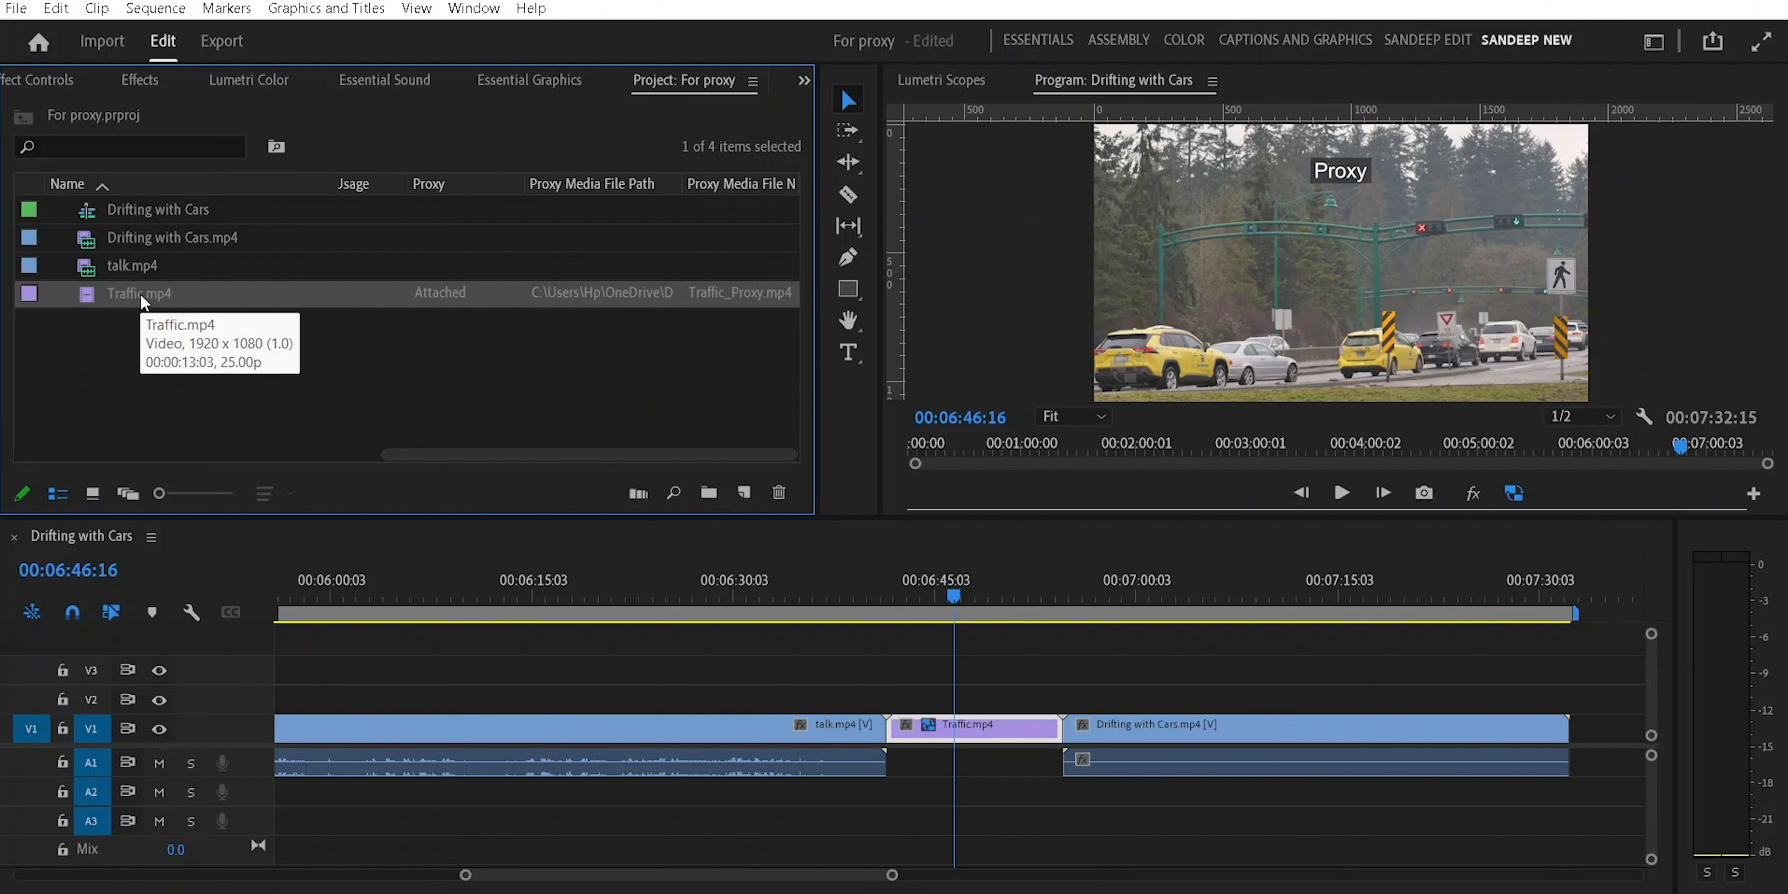
right_click(139, 292)
mouse_move(401, 727)
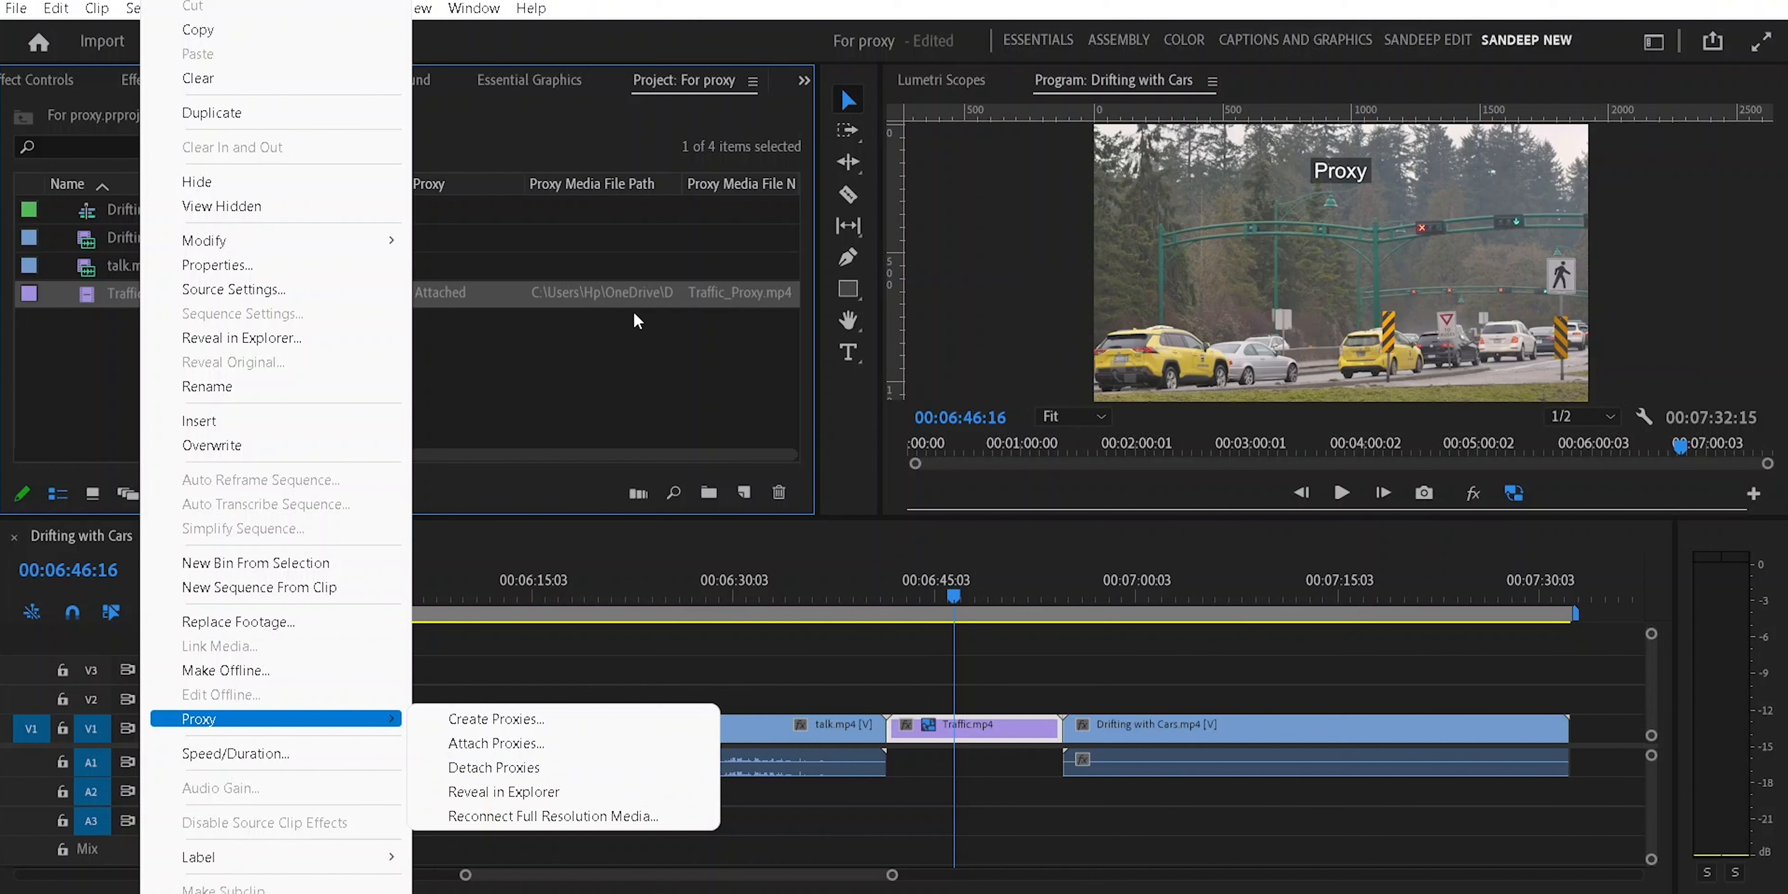
click(513, 798)
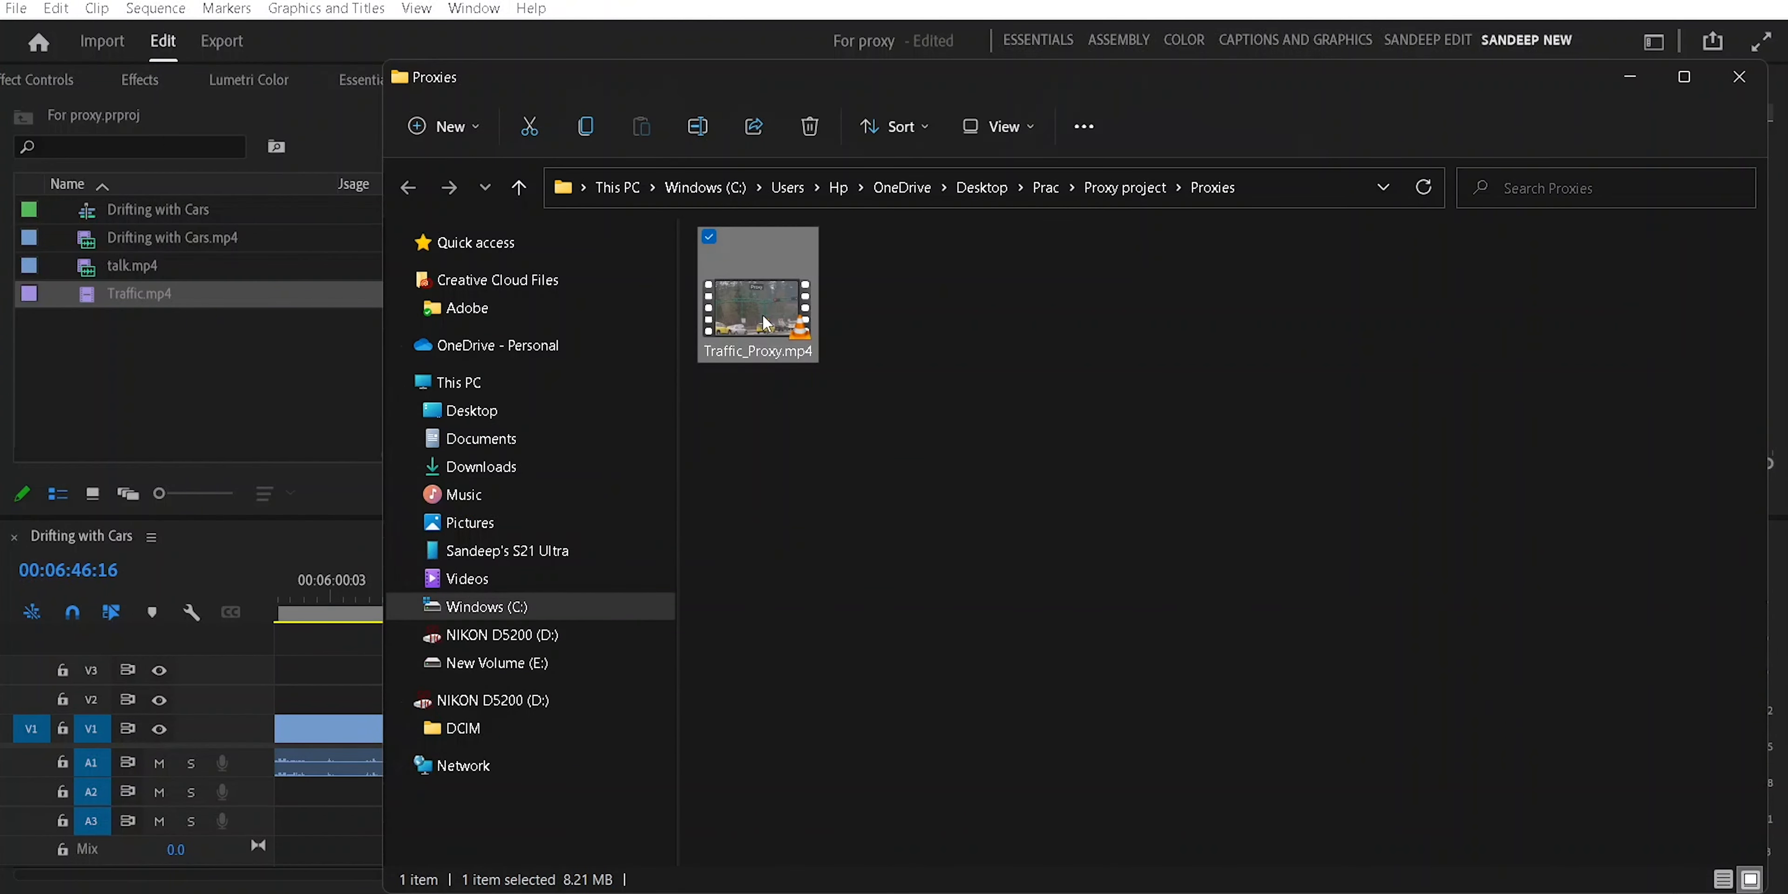
Delete Traffic_Proxy.mp4 from the Proxies folder and switch back to Premiere Pro
key(Delete)
click(977, 524)
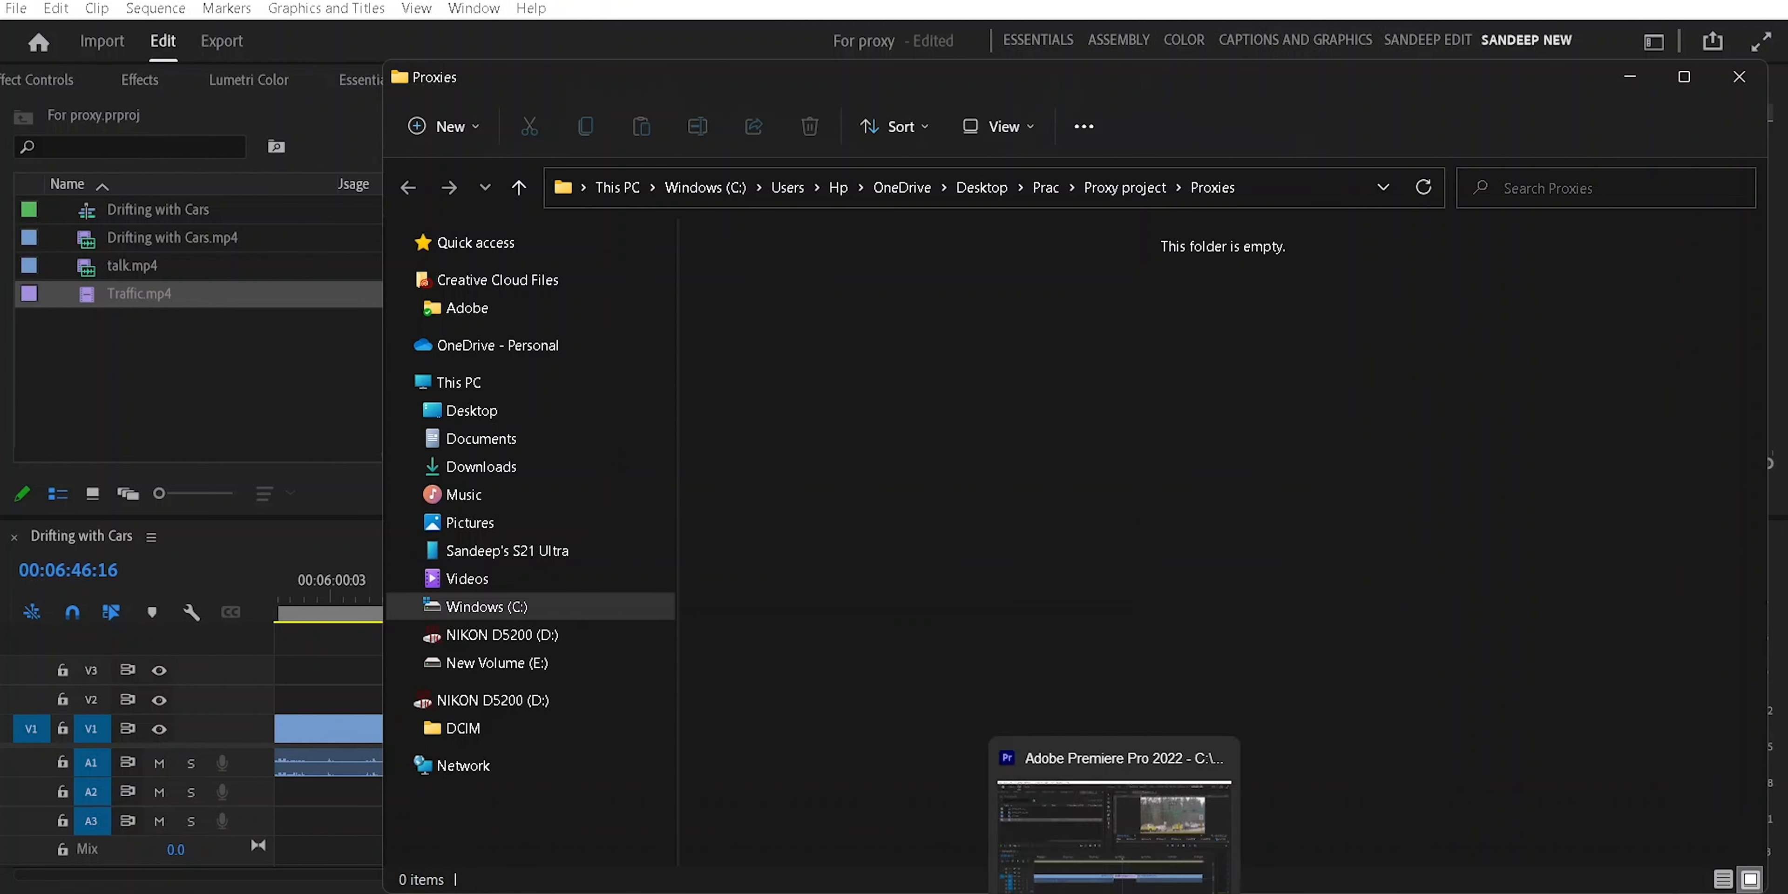
click(1114, 892)
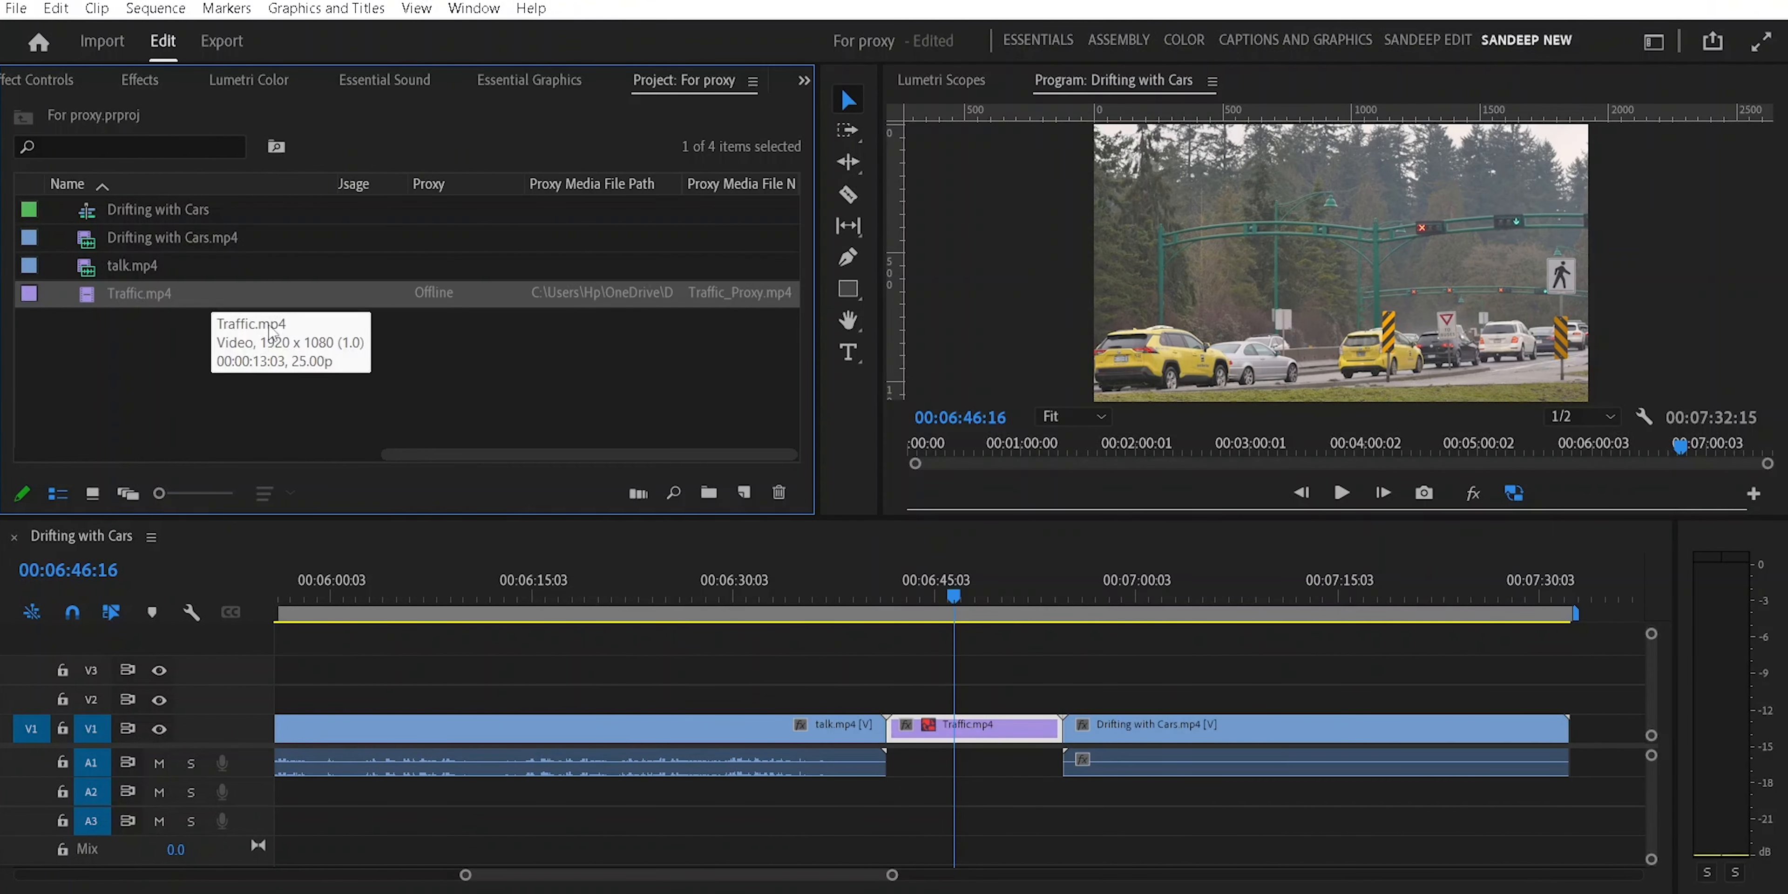
Detach the deleted proxy from the Traffic.mp4 project item and check the clip's proxy commands
right_click(160, 295)
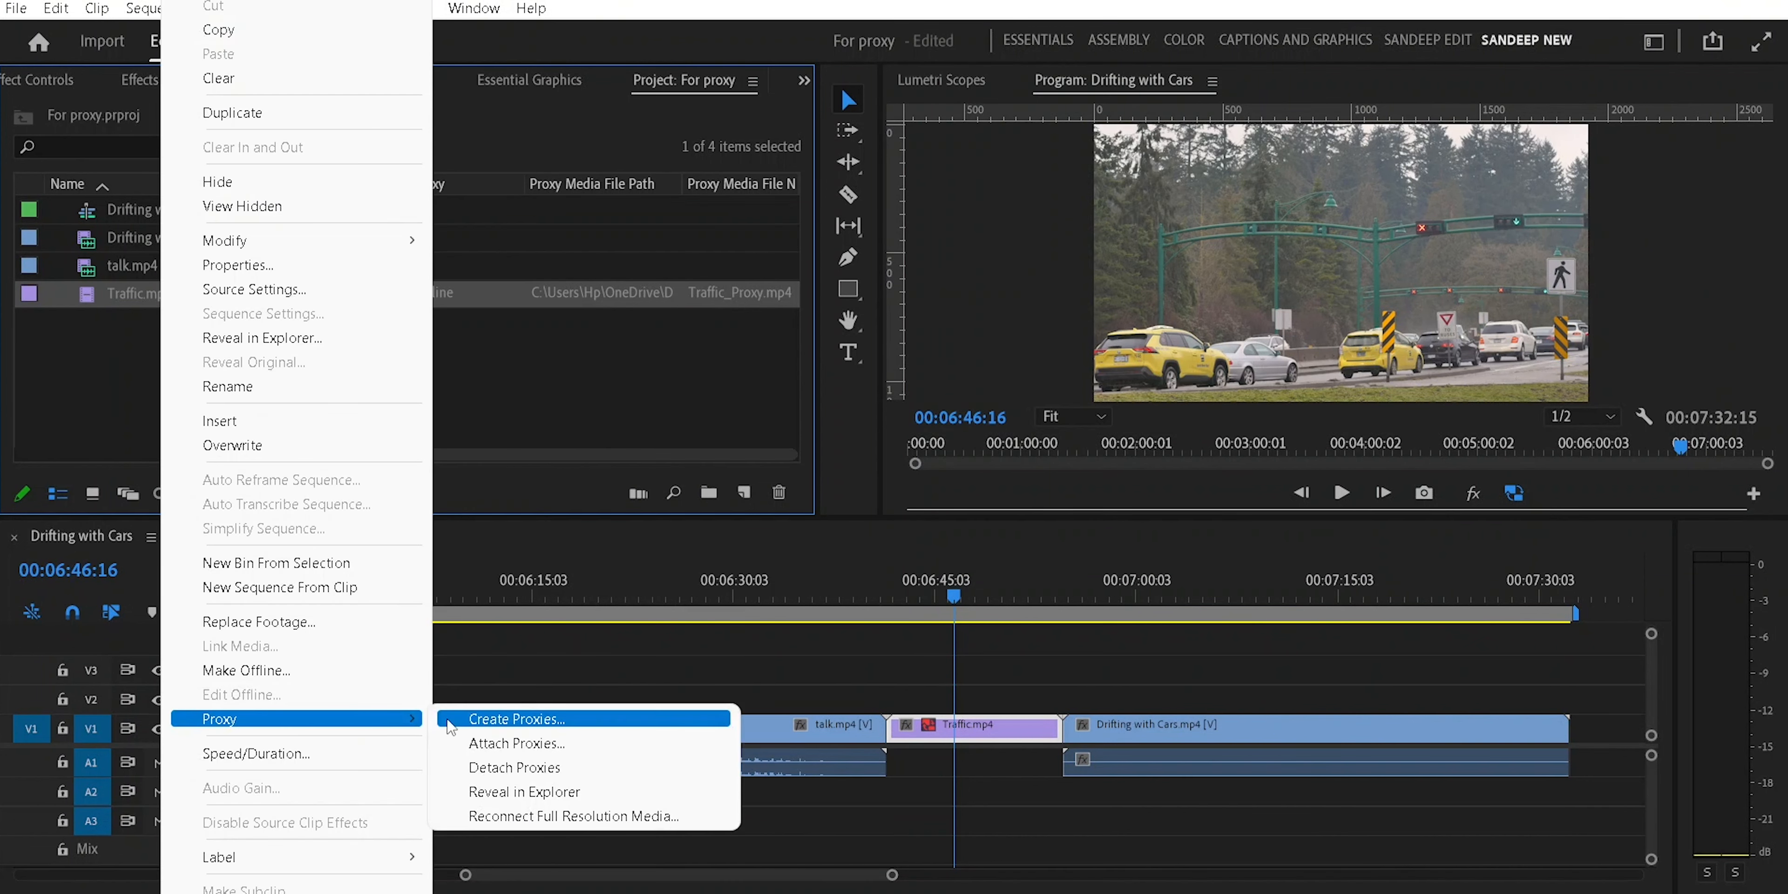
click(484, 769)
click(559, 435)
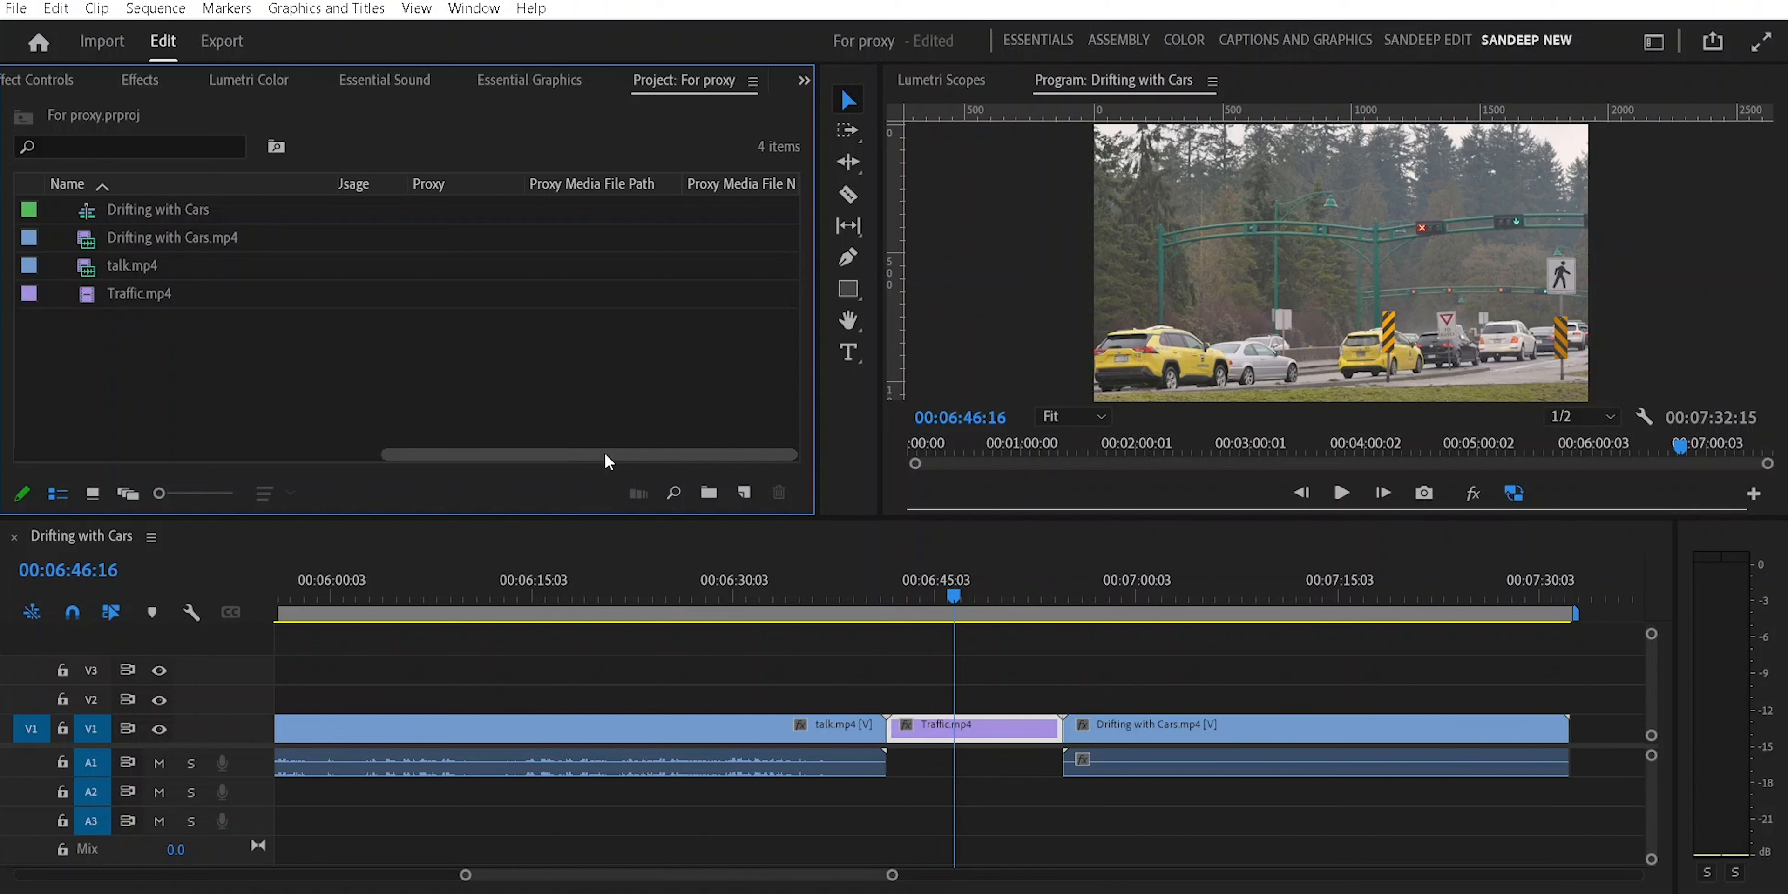
drag(620, 452, 679, 453)
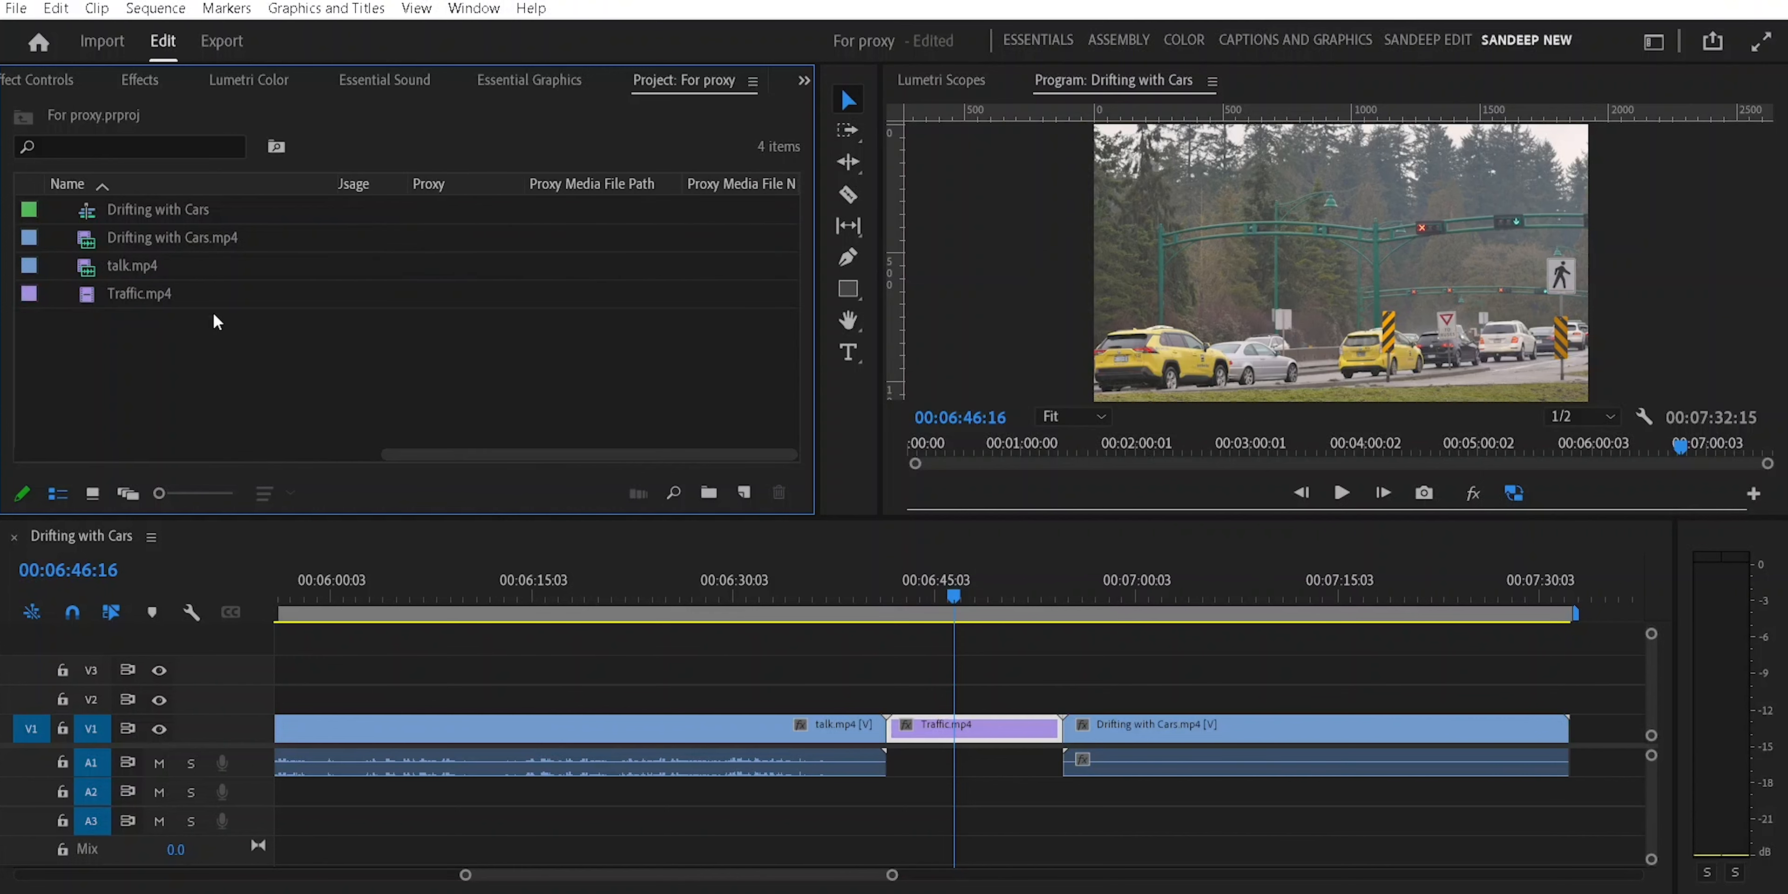
right_click(147, 295)
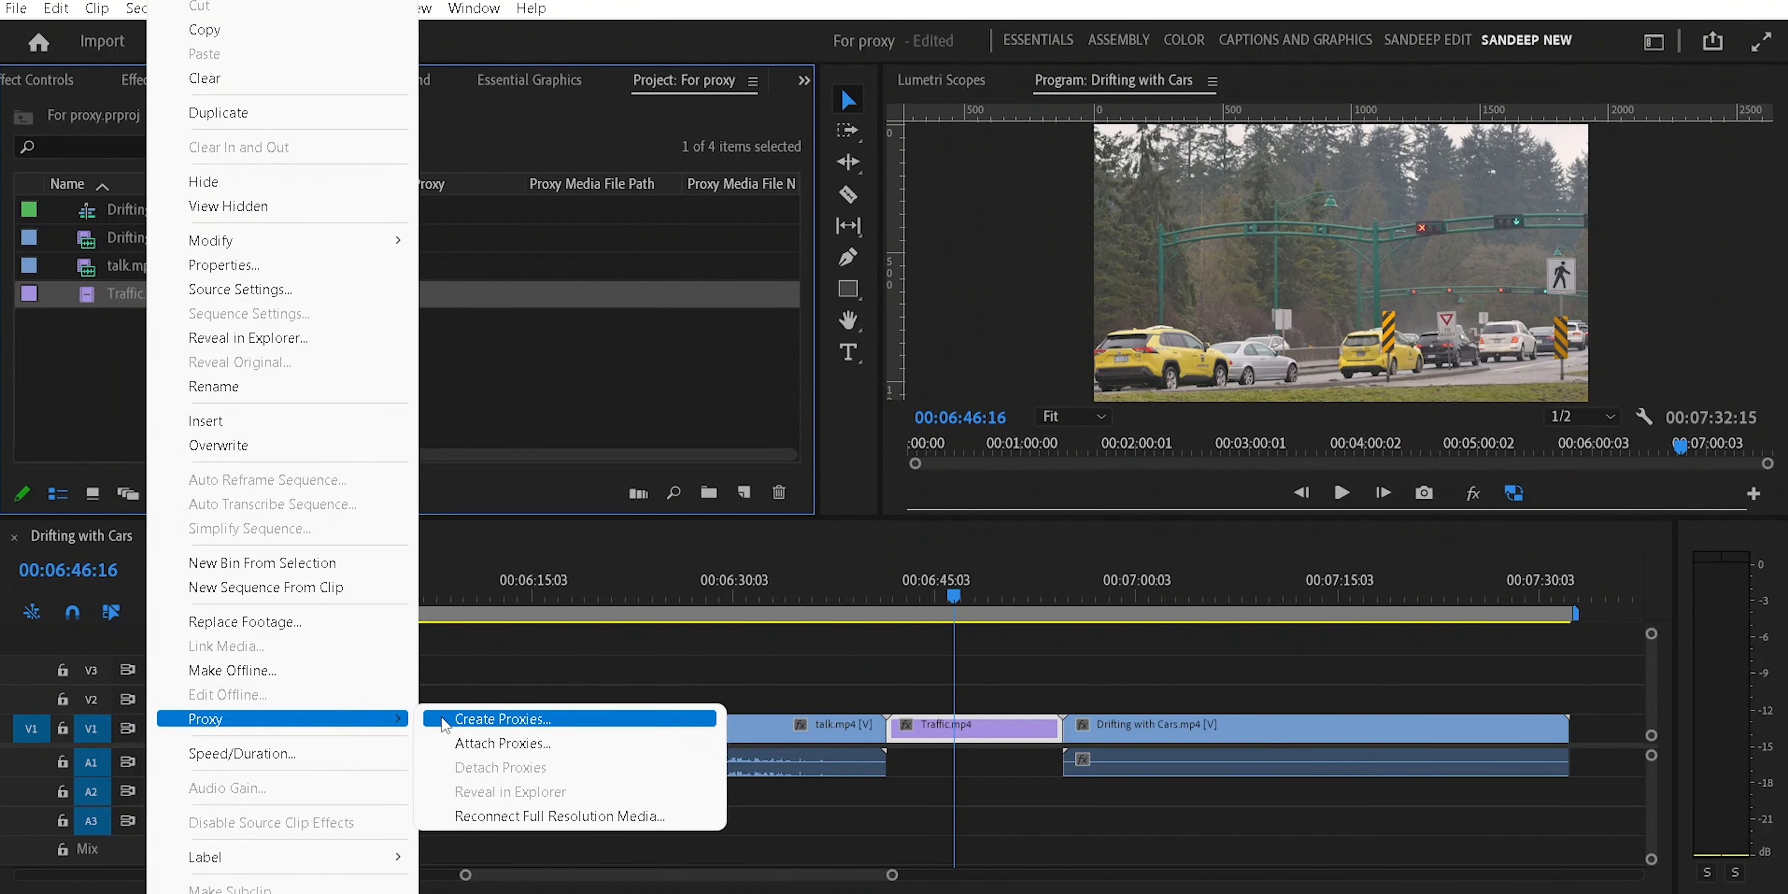
click(523, 399)
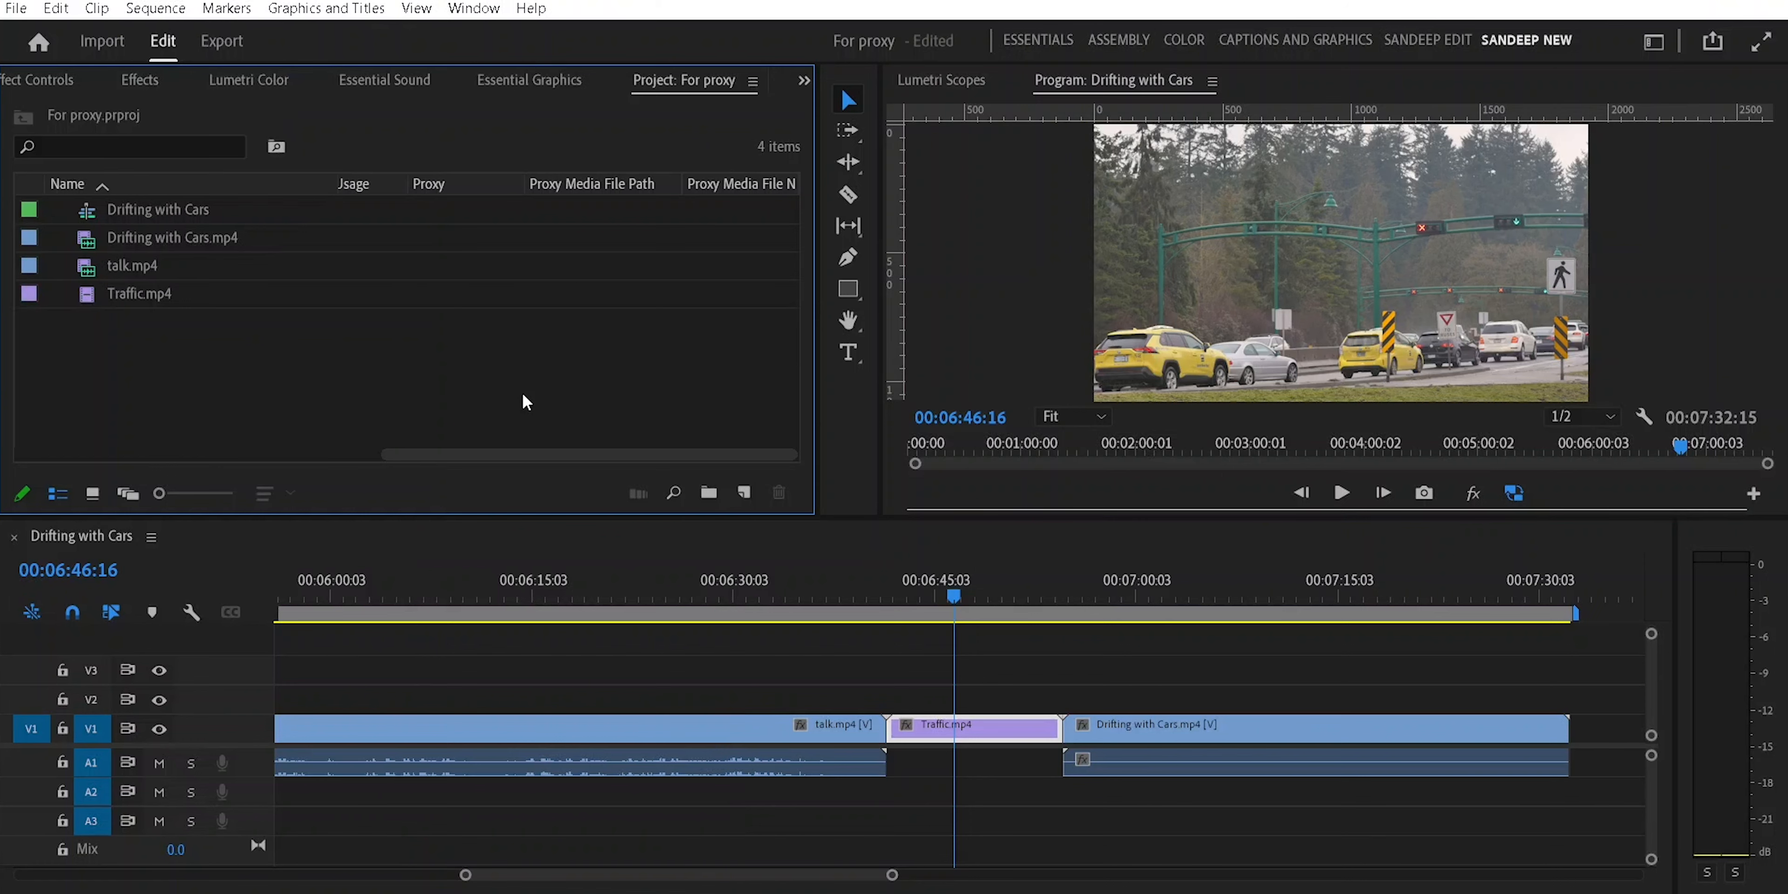
Check the Proxies folder inside Proxy project in File Explorer, and switch back to Premiere Pro
mouse_move(610, 799)
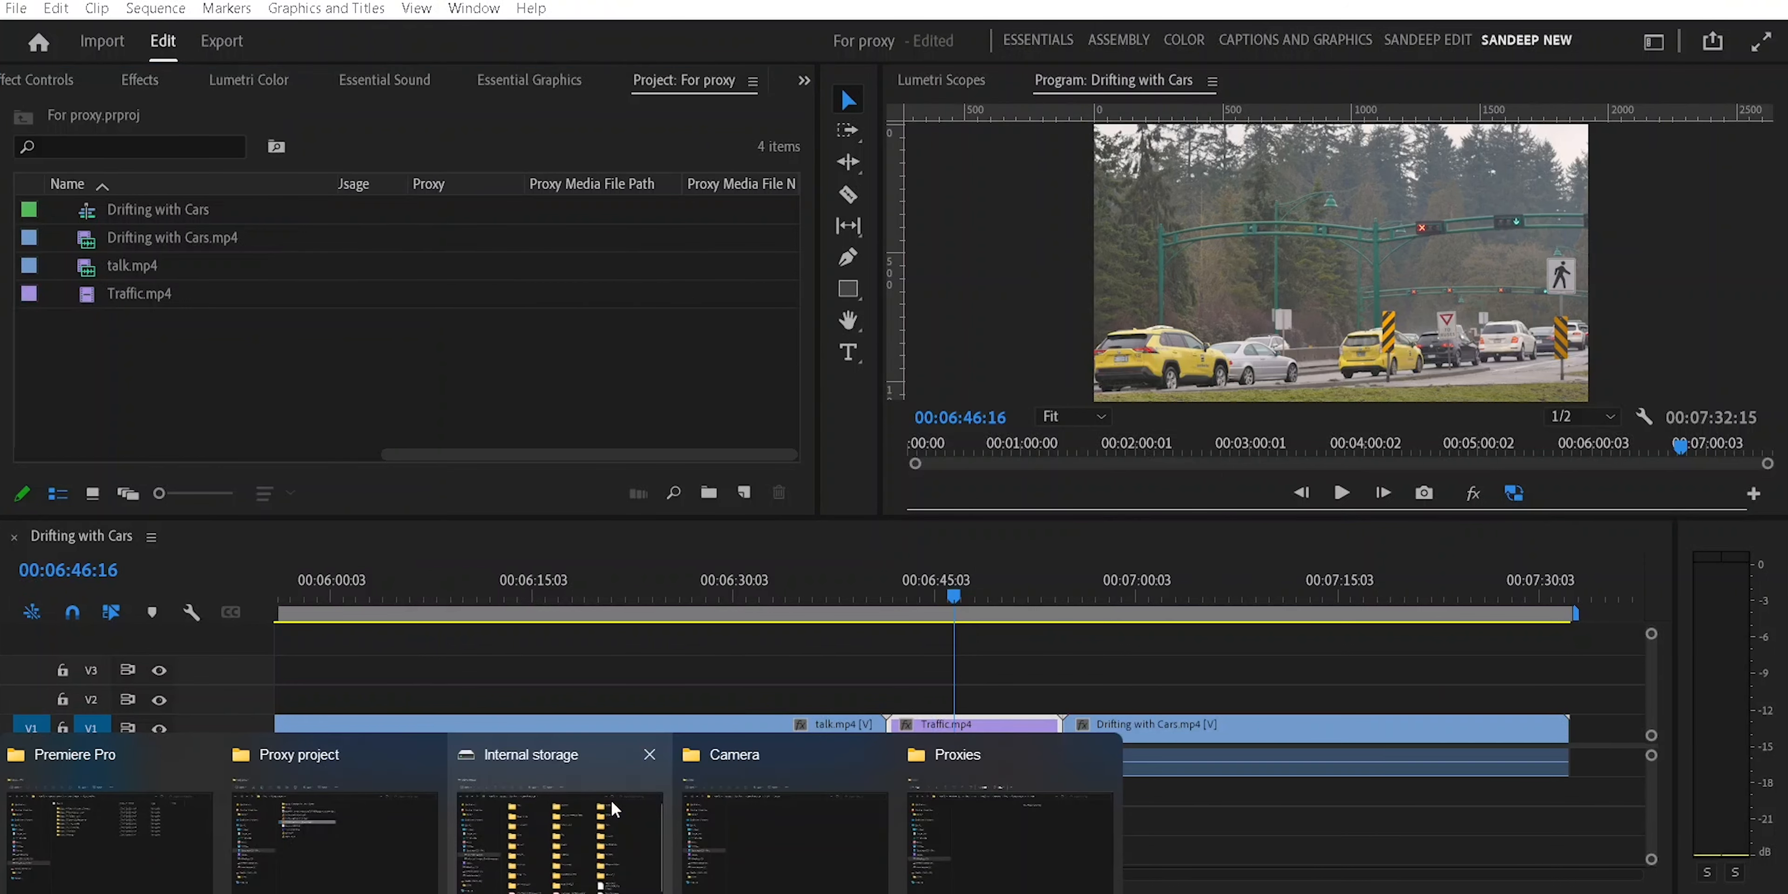
click(351, 857)
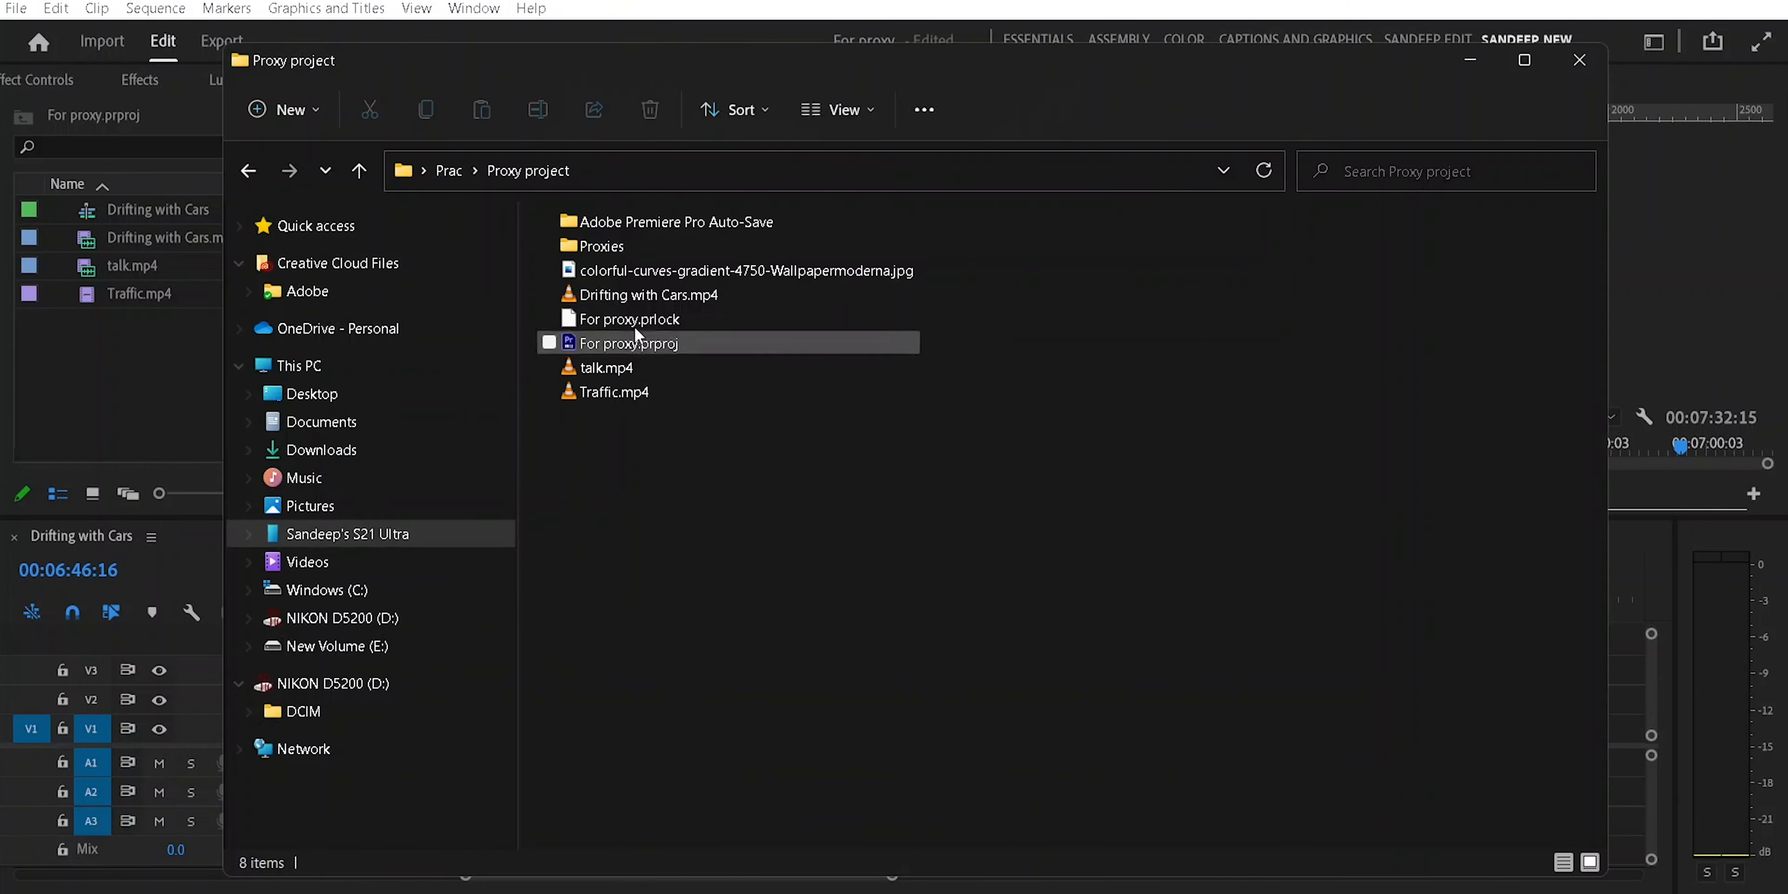
double_click(616, 246)
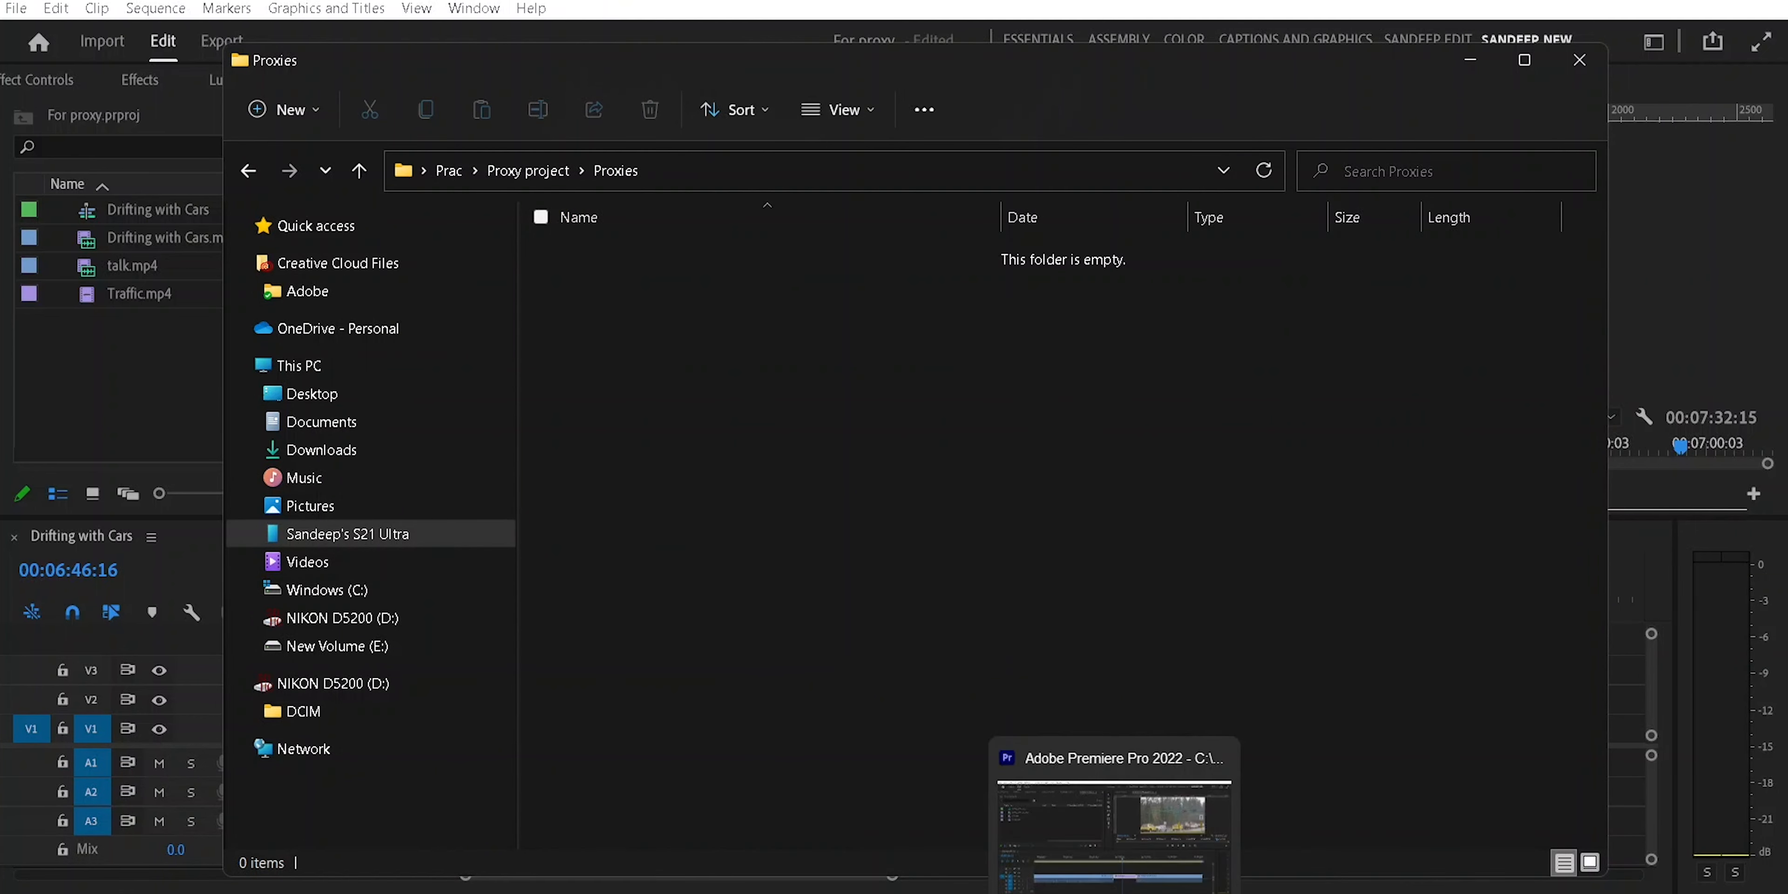
click(1115, 888)
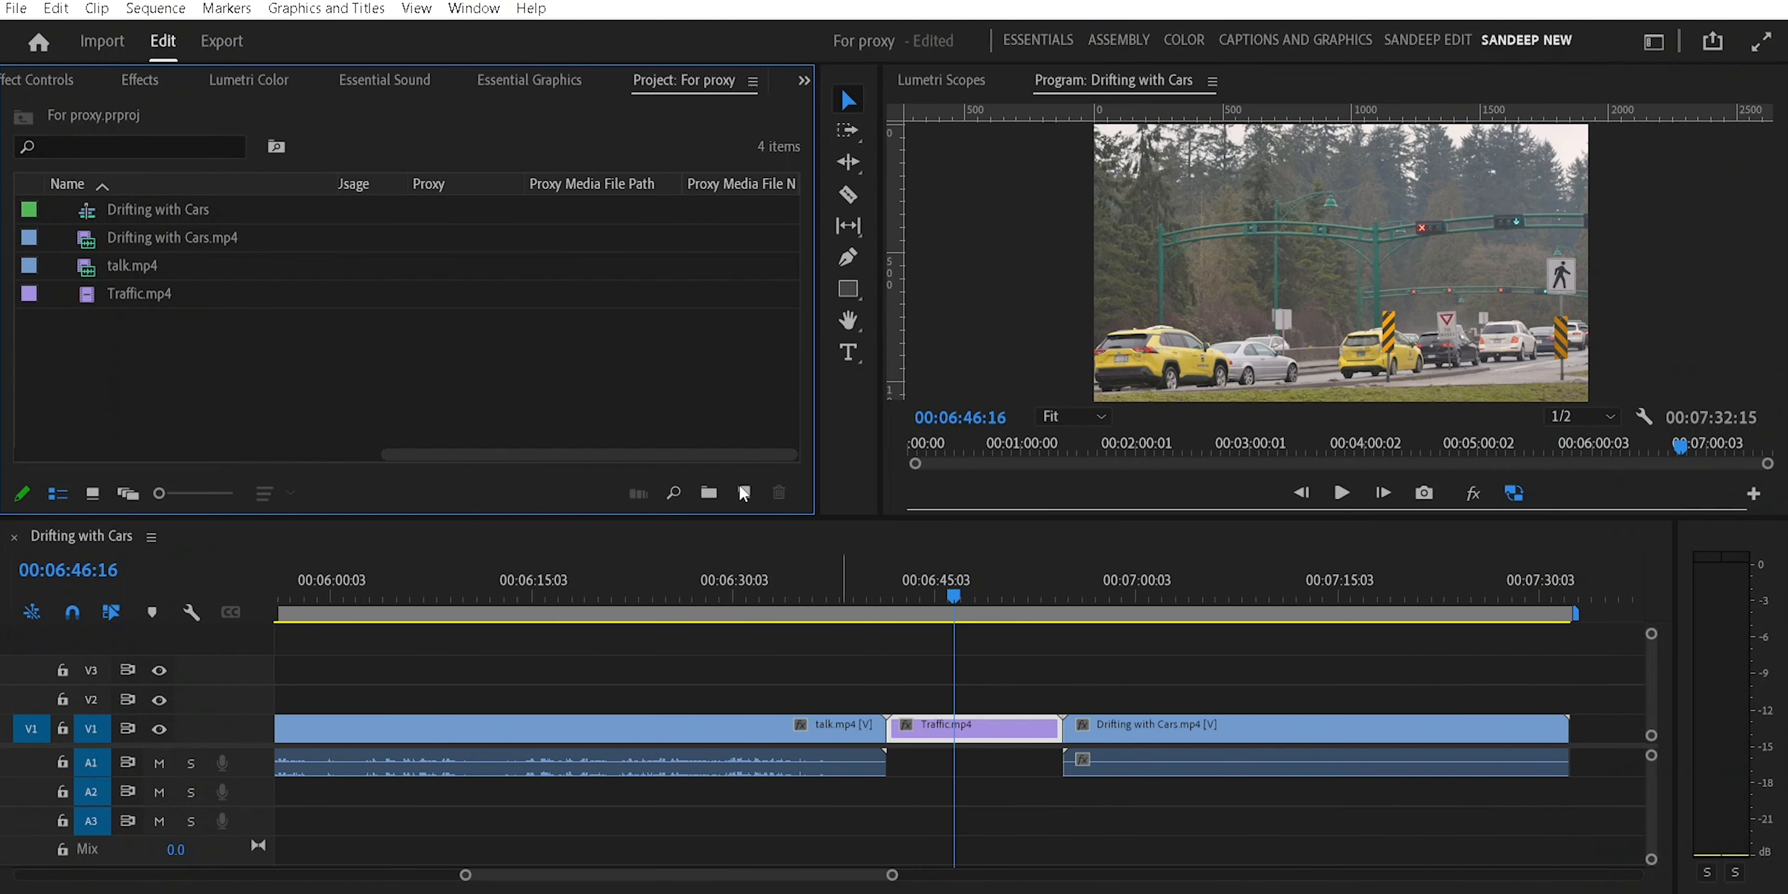
Examine the Attach Proxies options and file browser for Traffic.mp4, cancel both, and review the clip's proxy commands
click(151, 298)
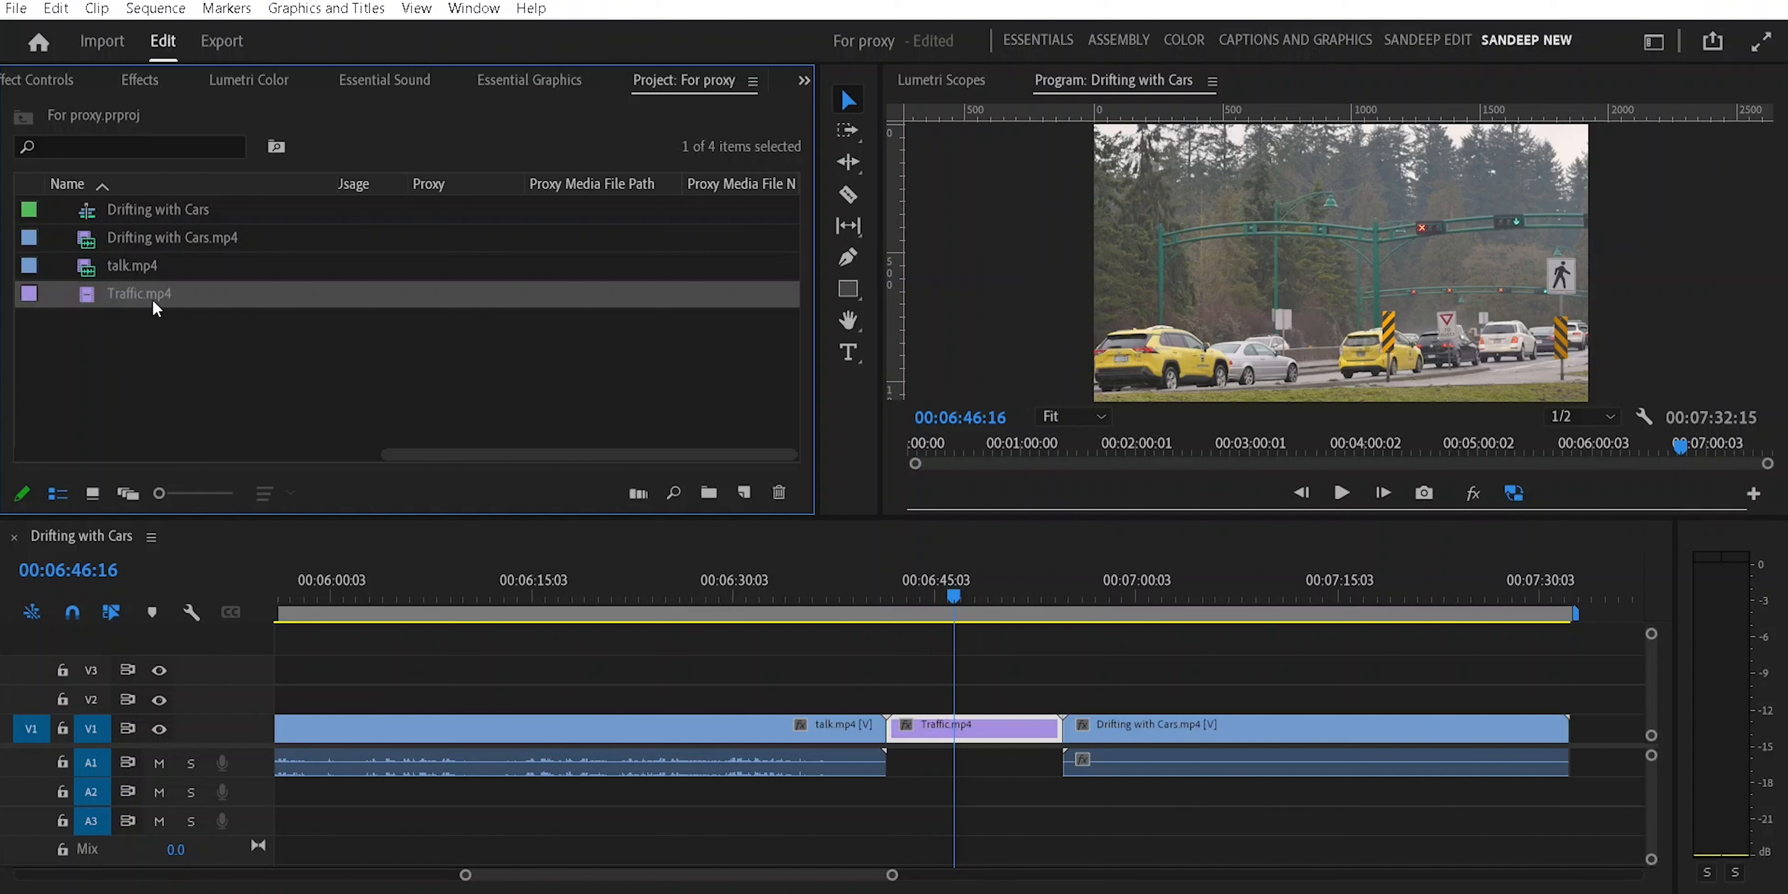
right_click(151, 298)
mouse_move(321, 714)
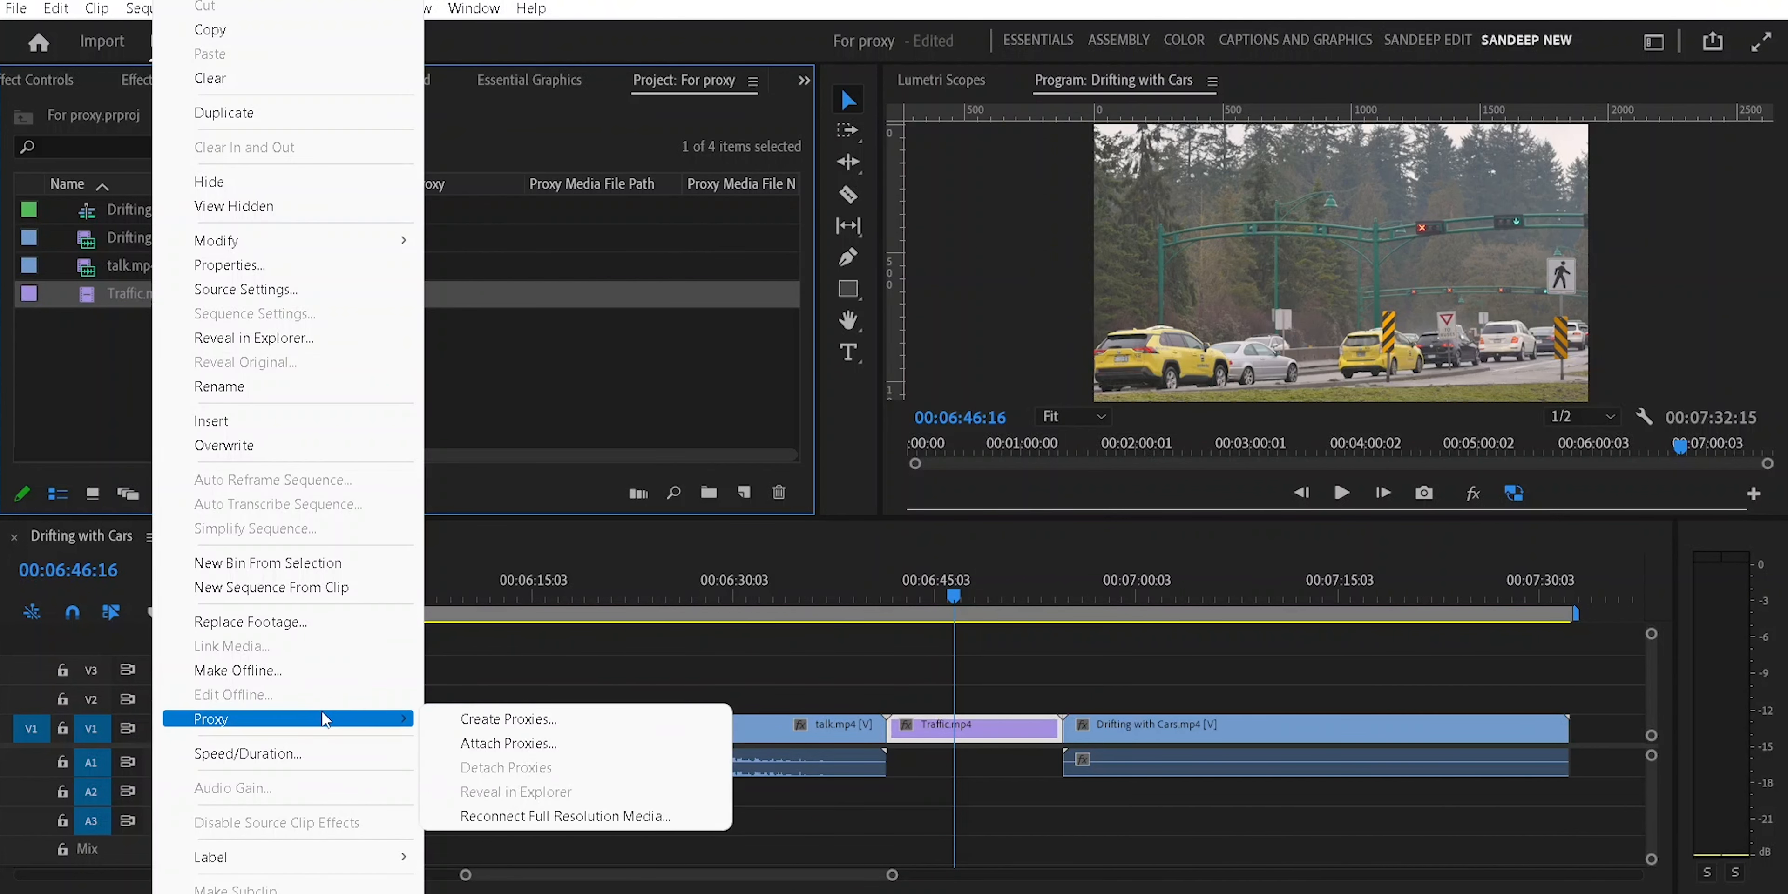
click(503, 743)
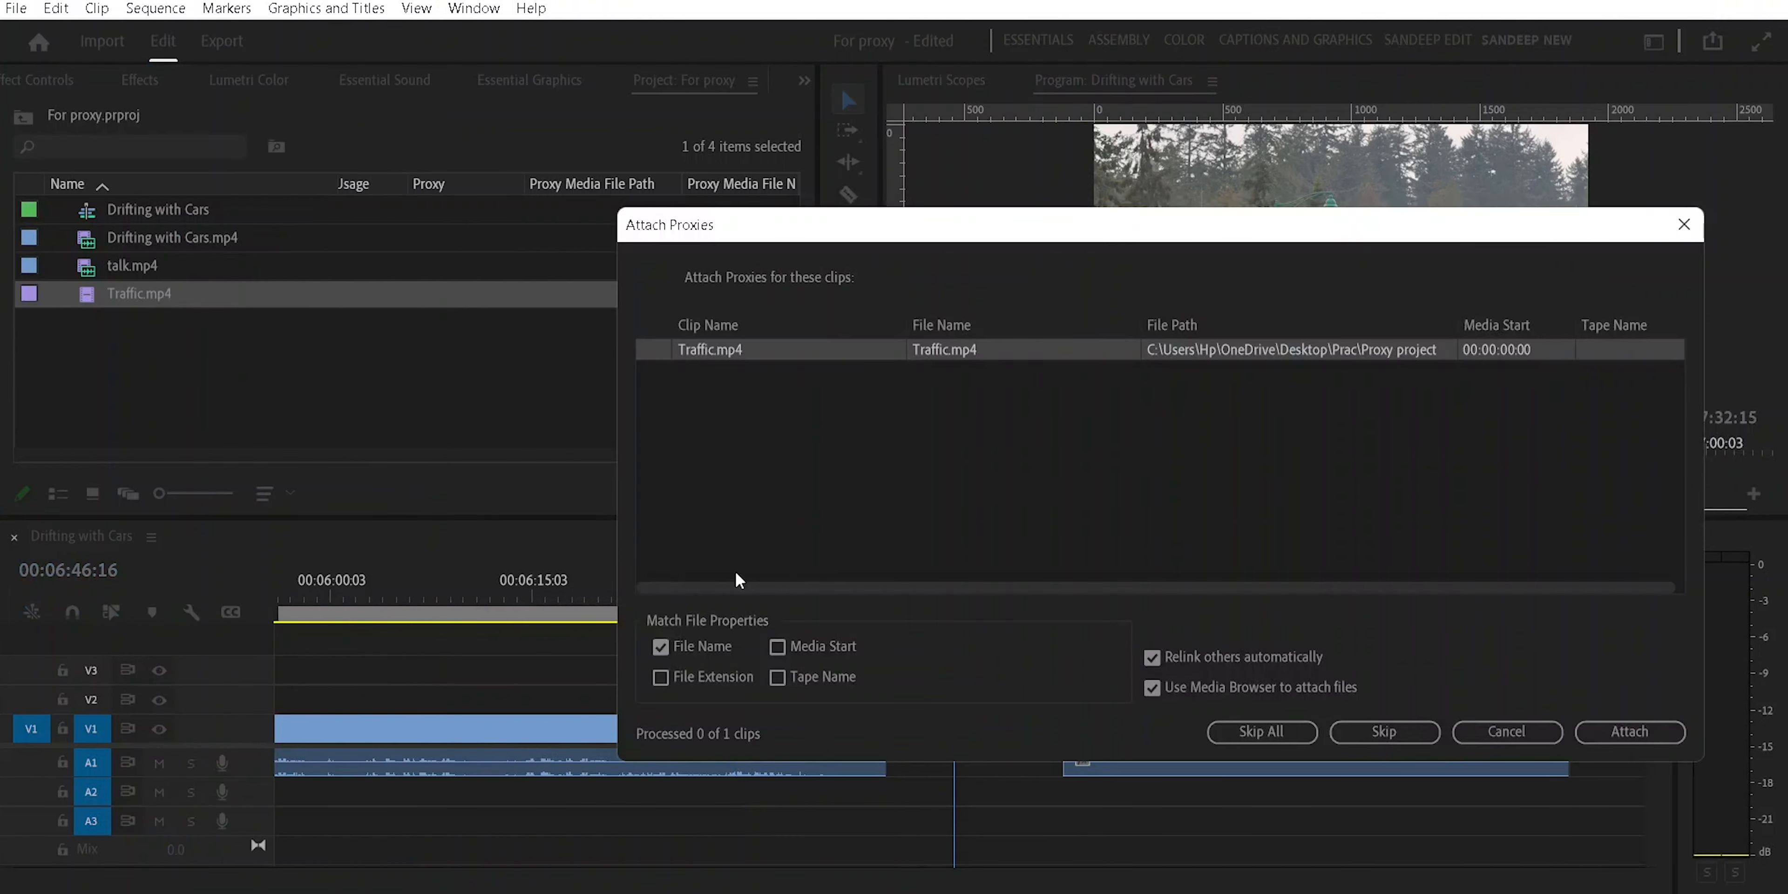
click(1639, 738)
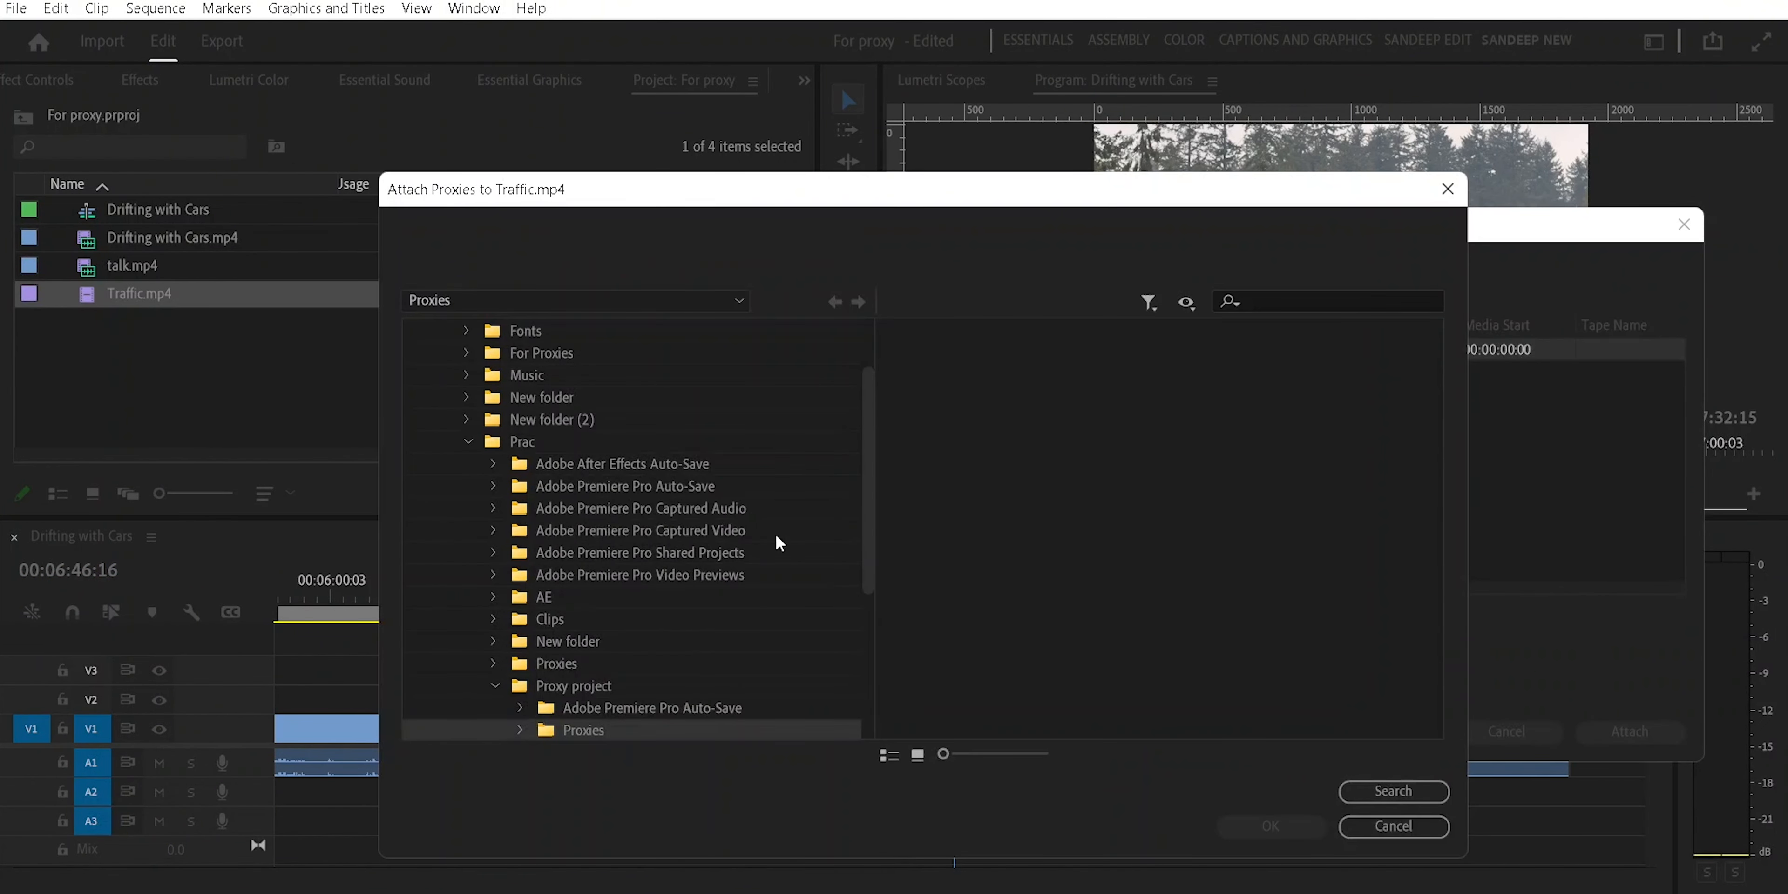
click(1410, 826)
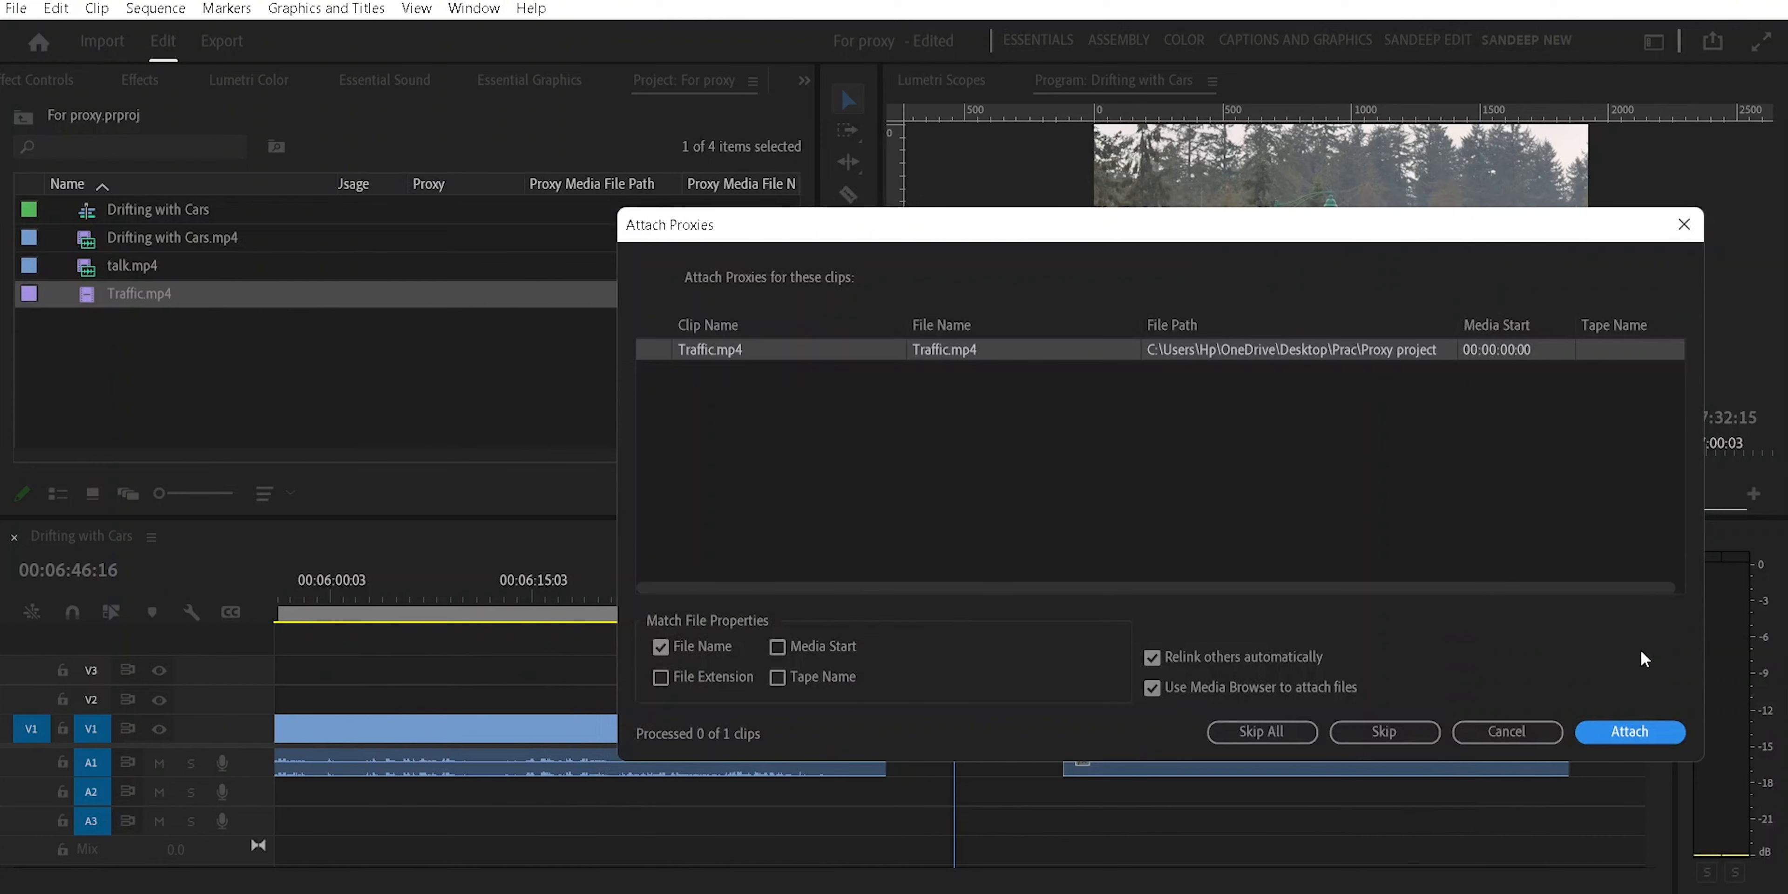
click(1511, 736)
right_click(145, 287)
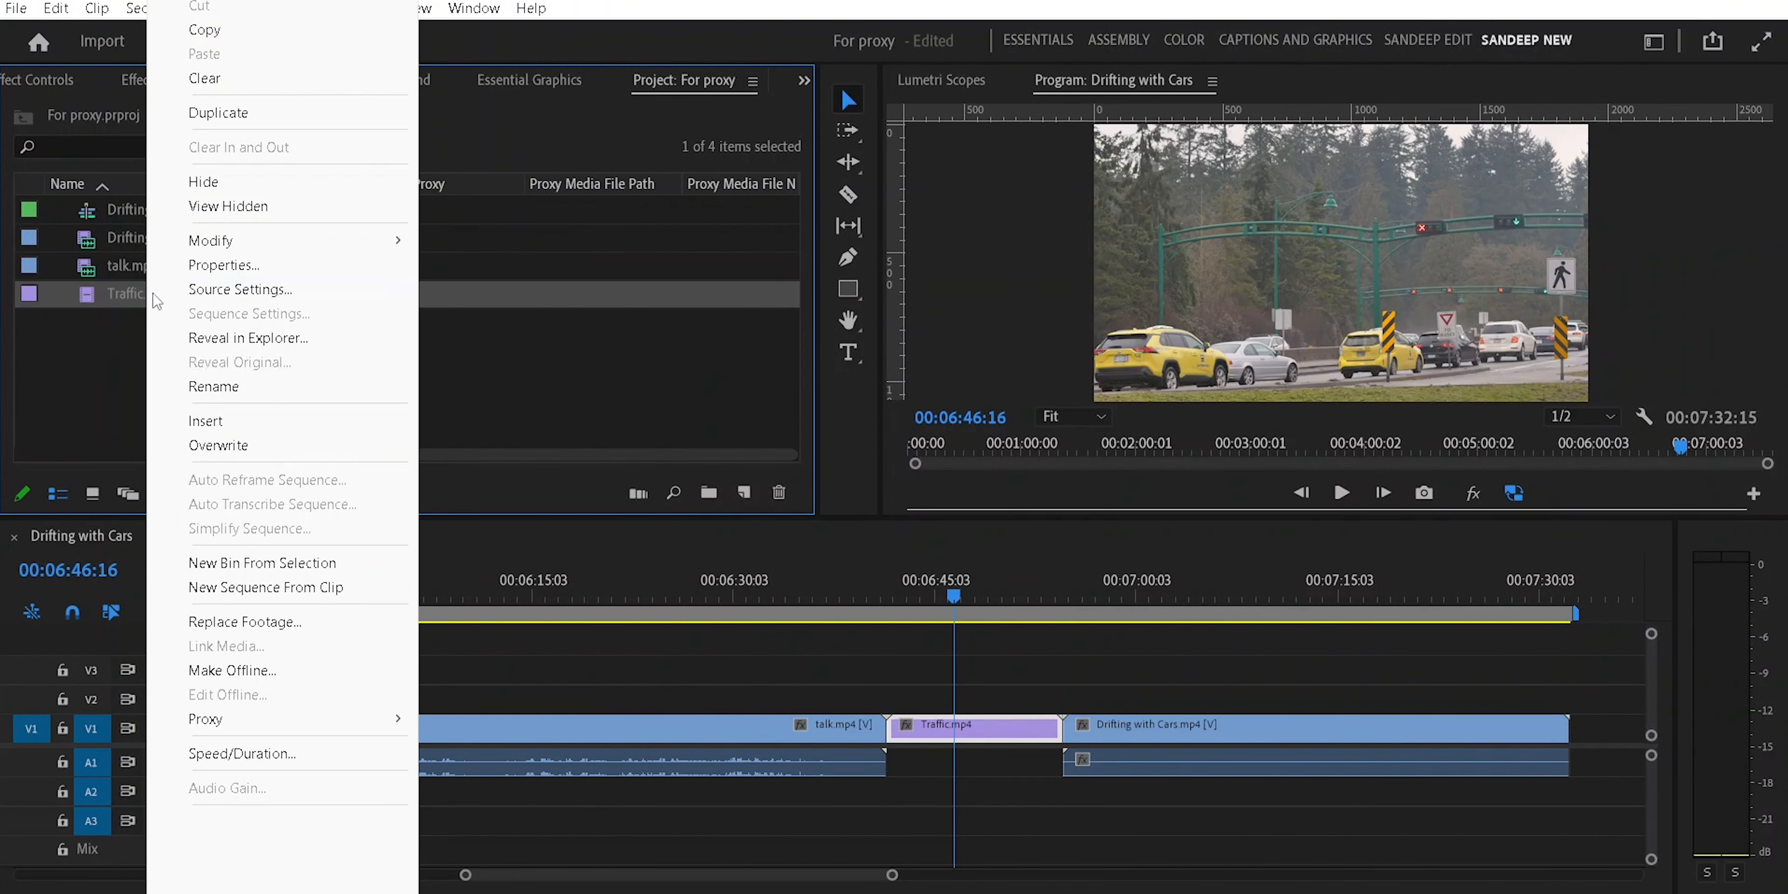
mouse_move(389, 718)
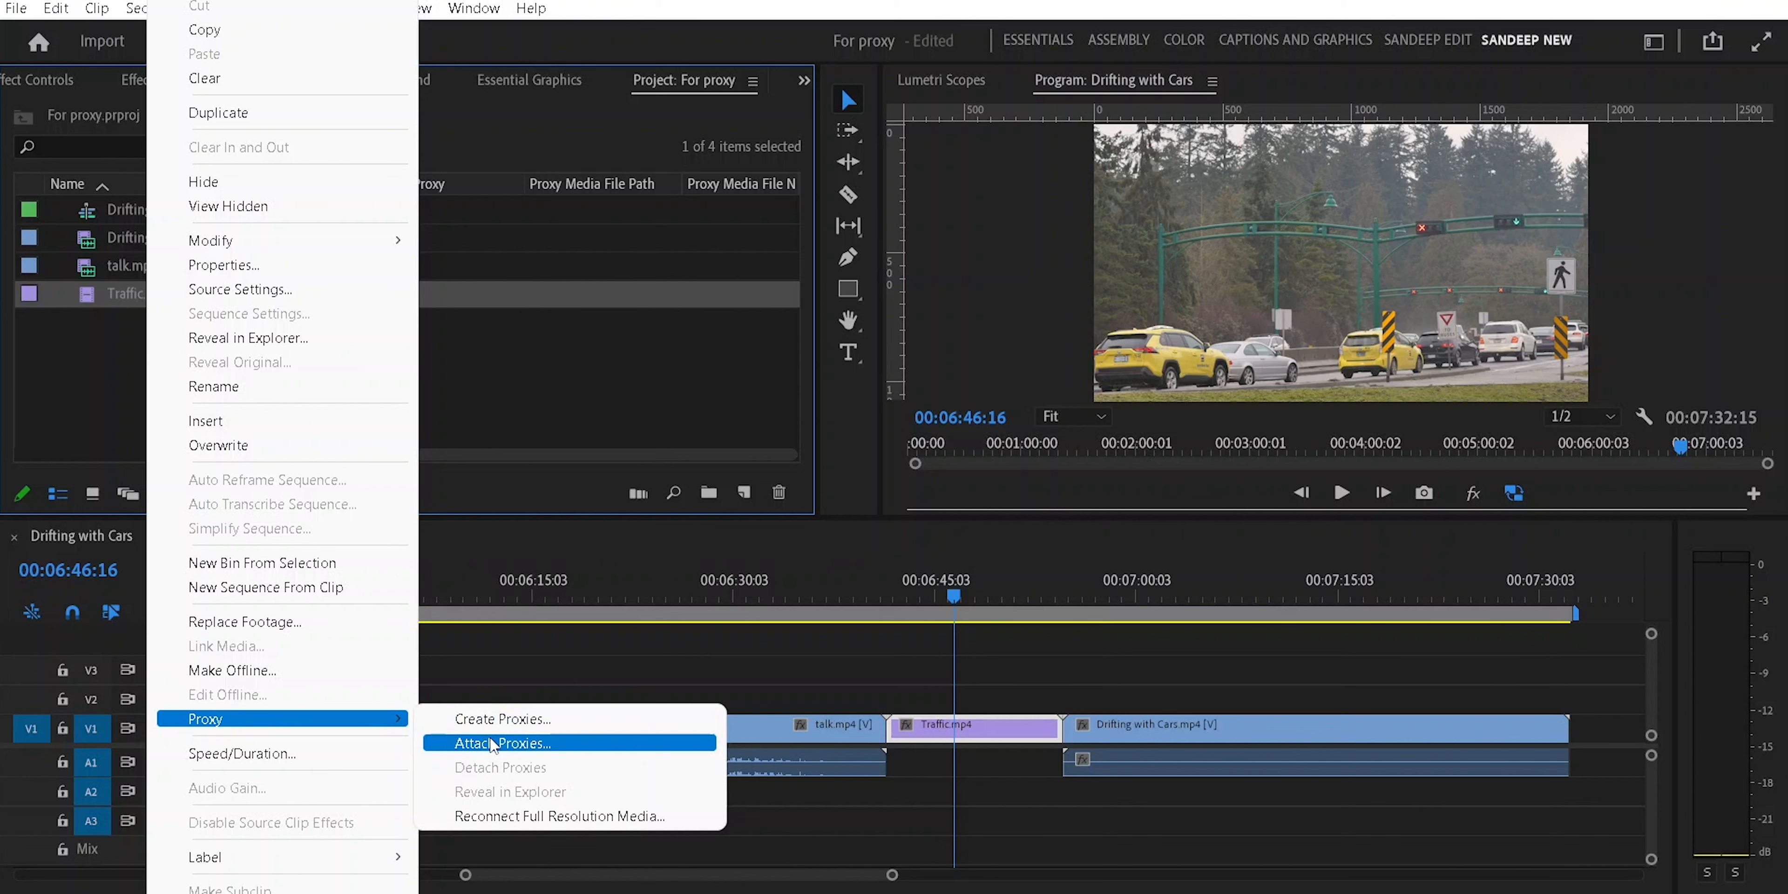
click(476, 415)
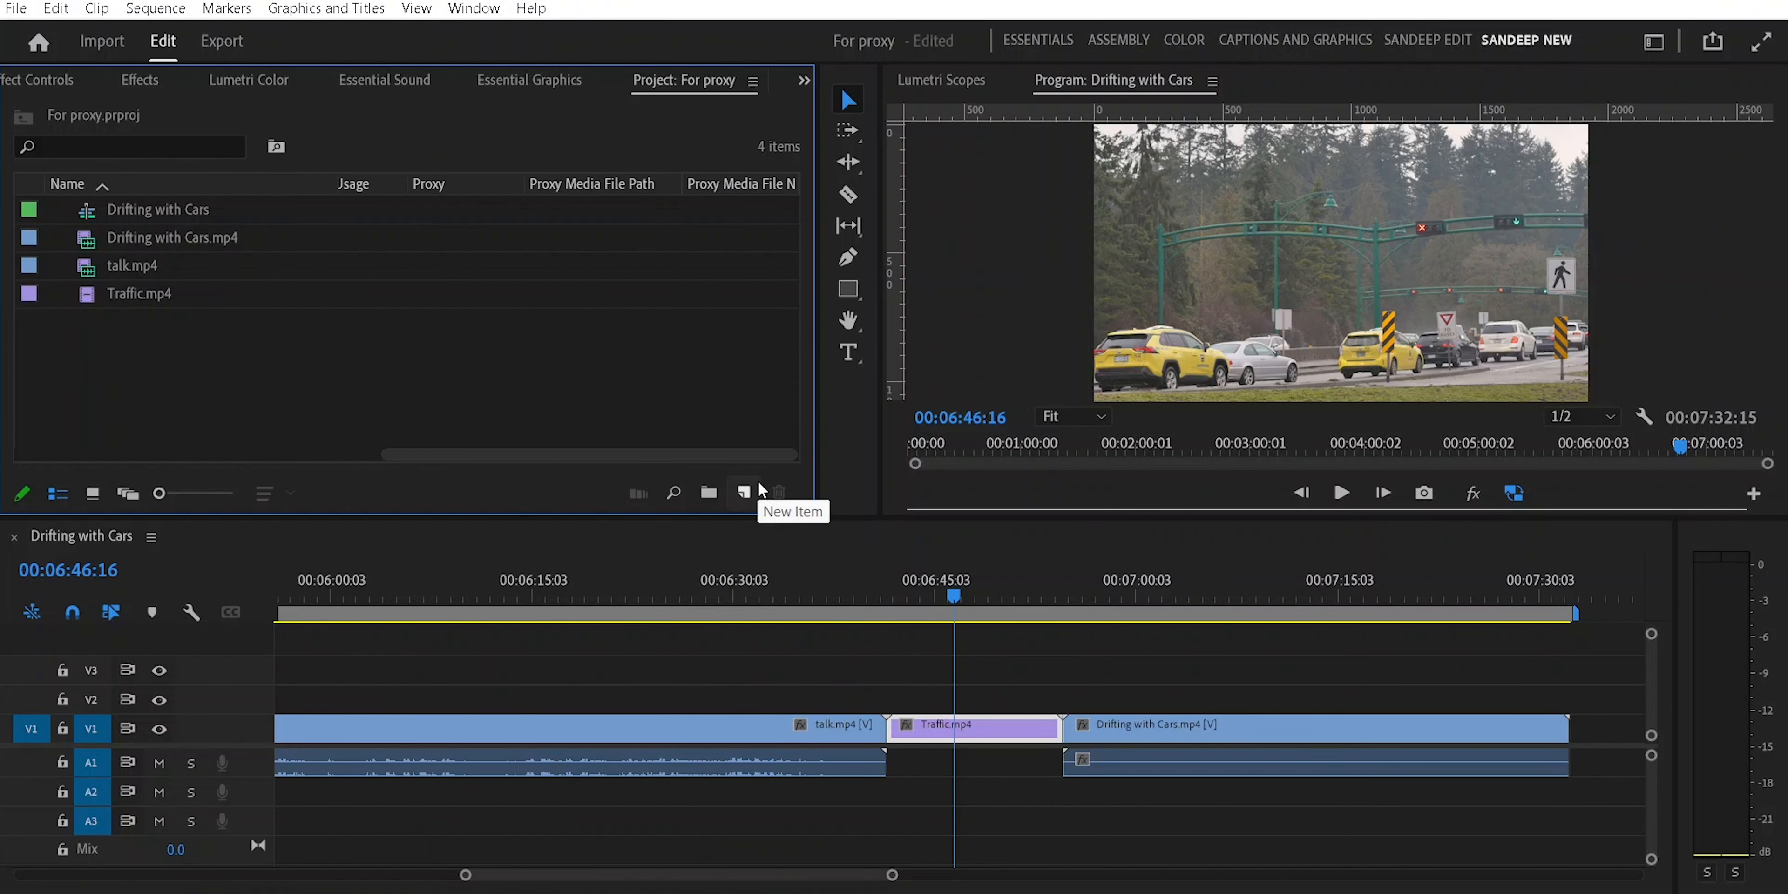
Show more of the timeline and toggle proxies off and on for the sequence
drag(891, 876, 1003, 881)
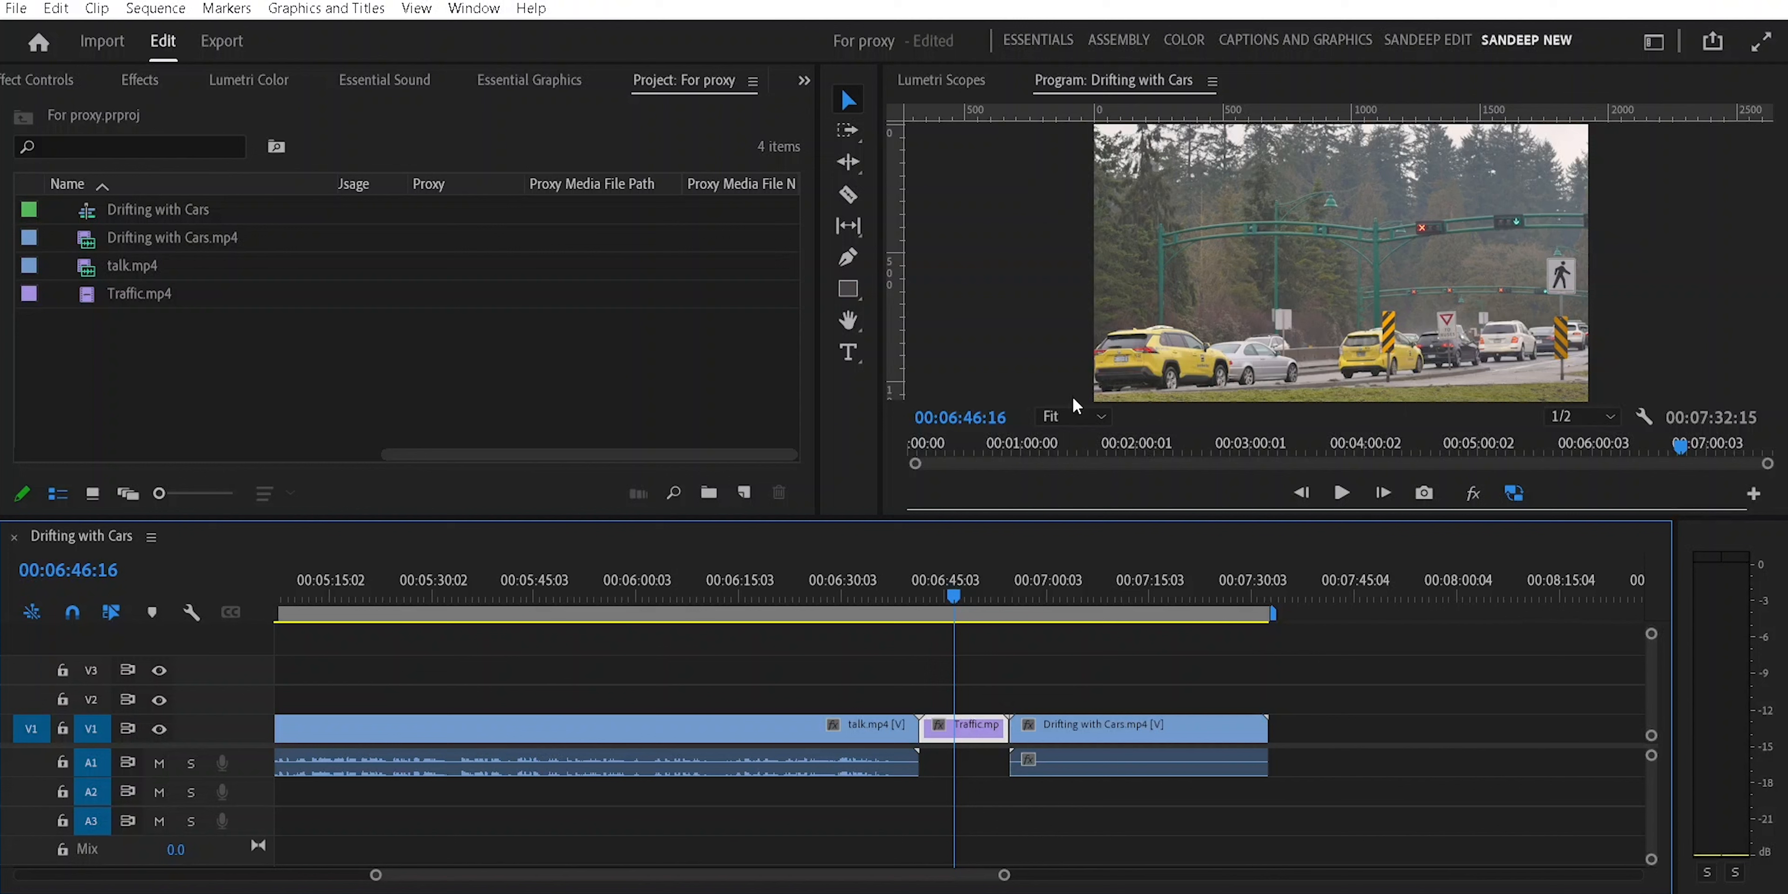
click(1516, 489)
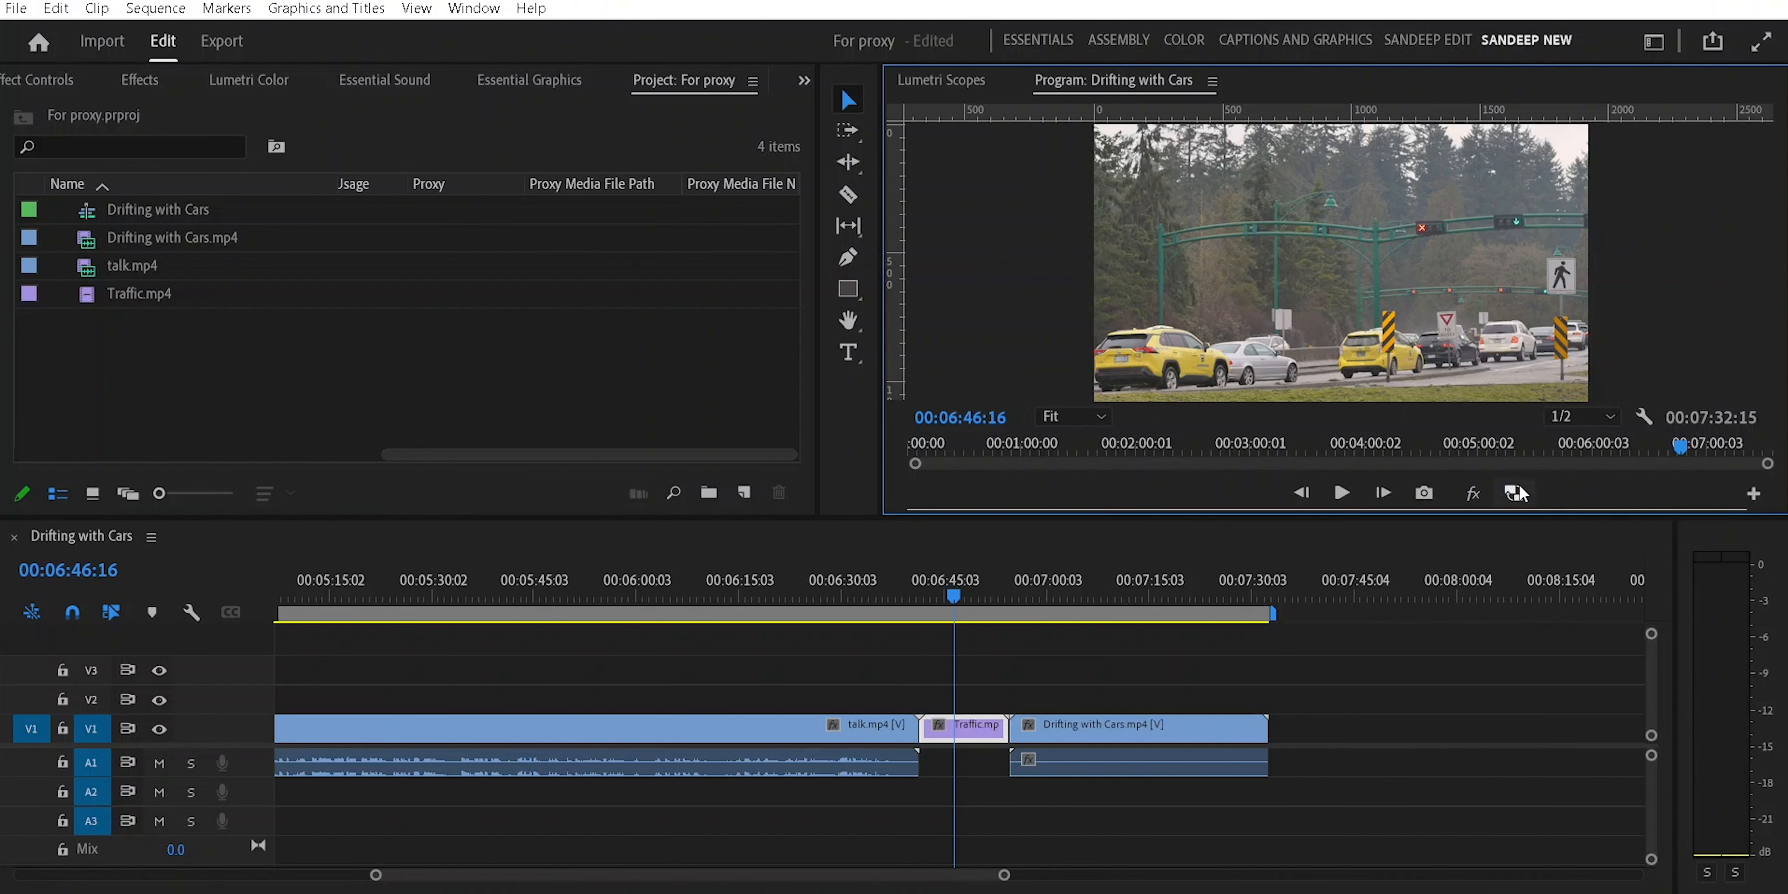
click(1516, 491)
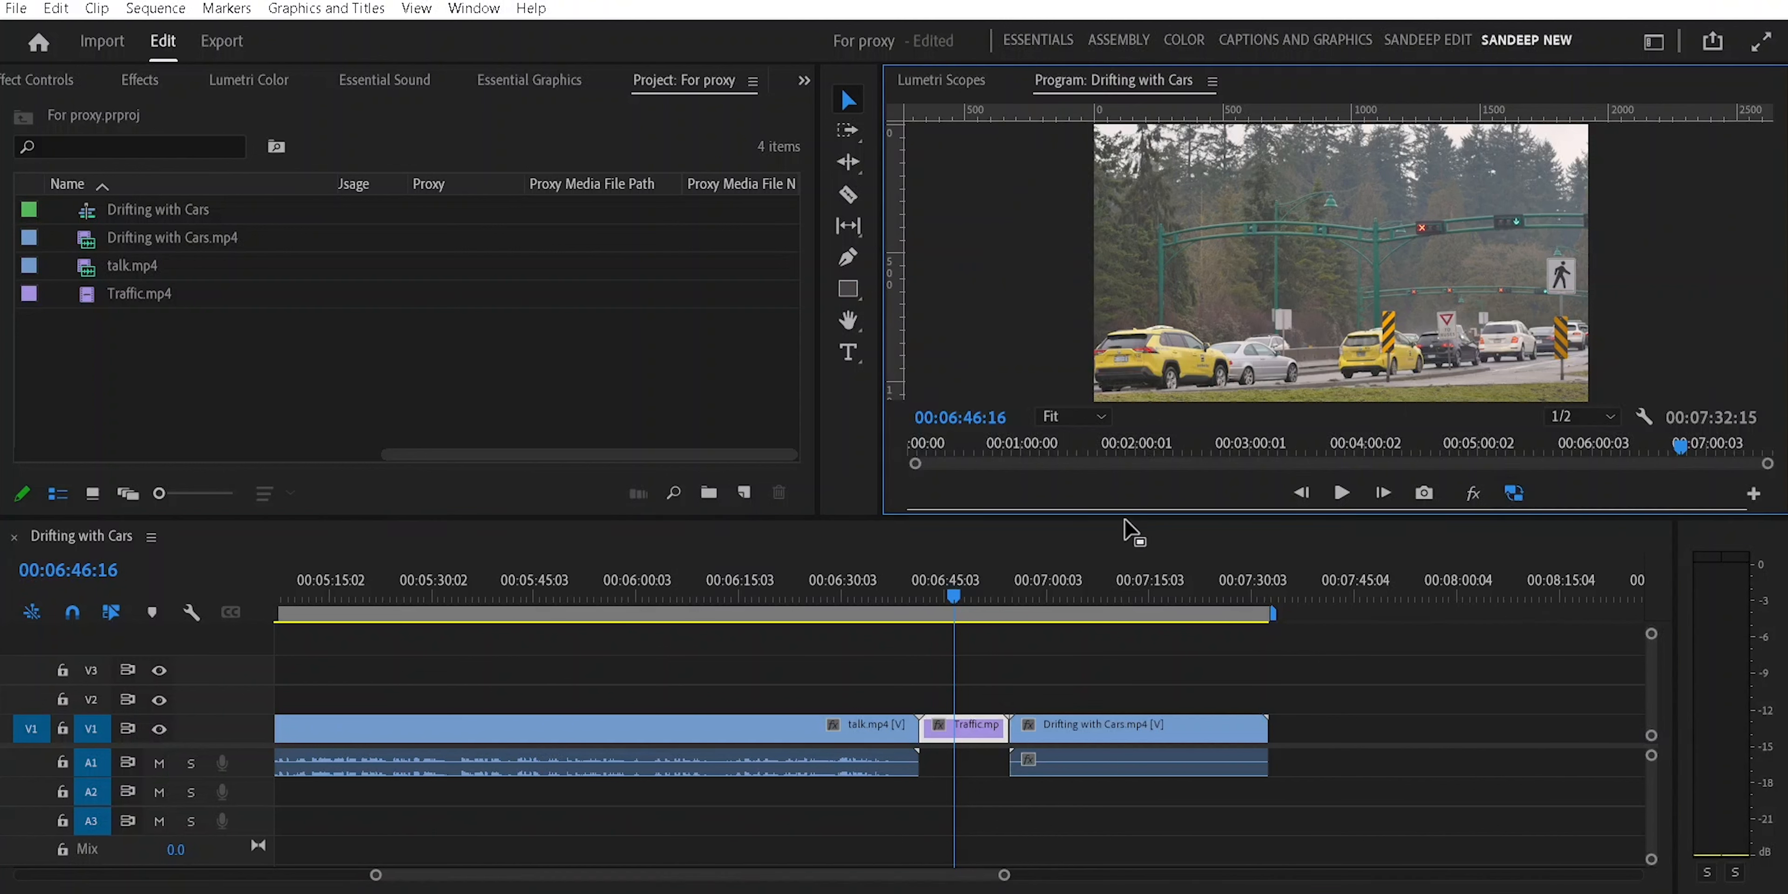